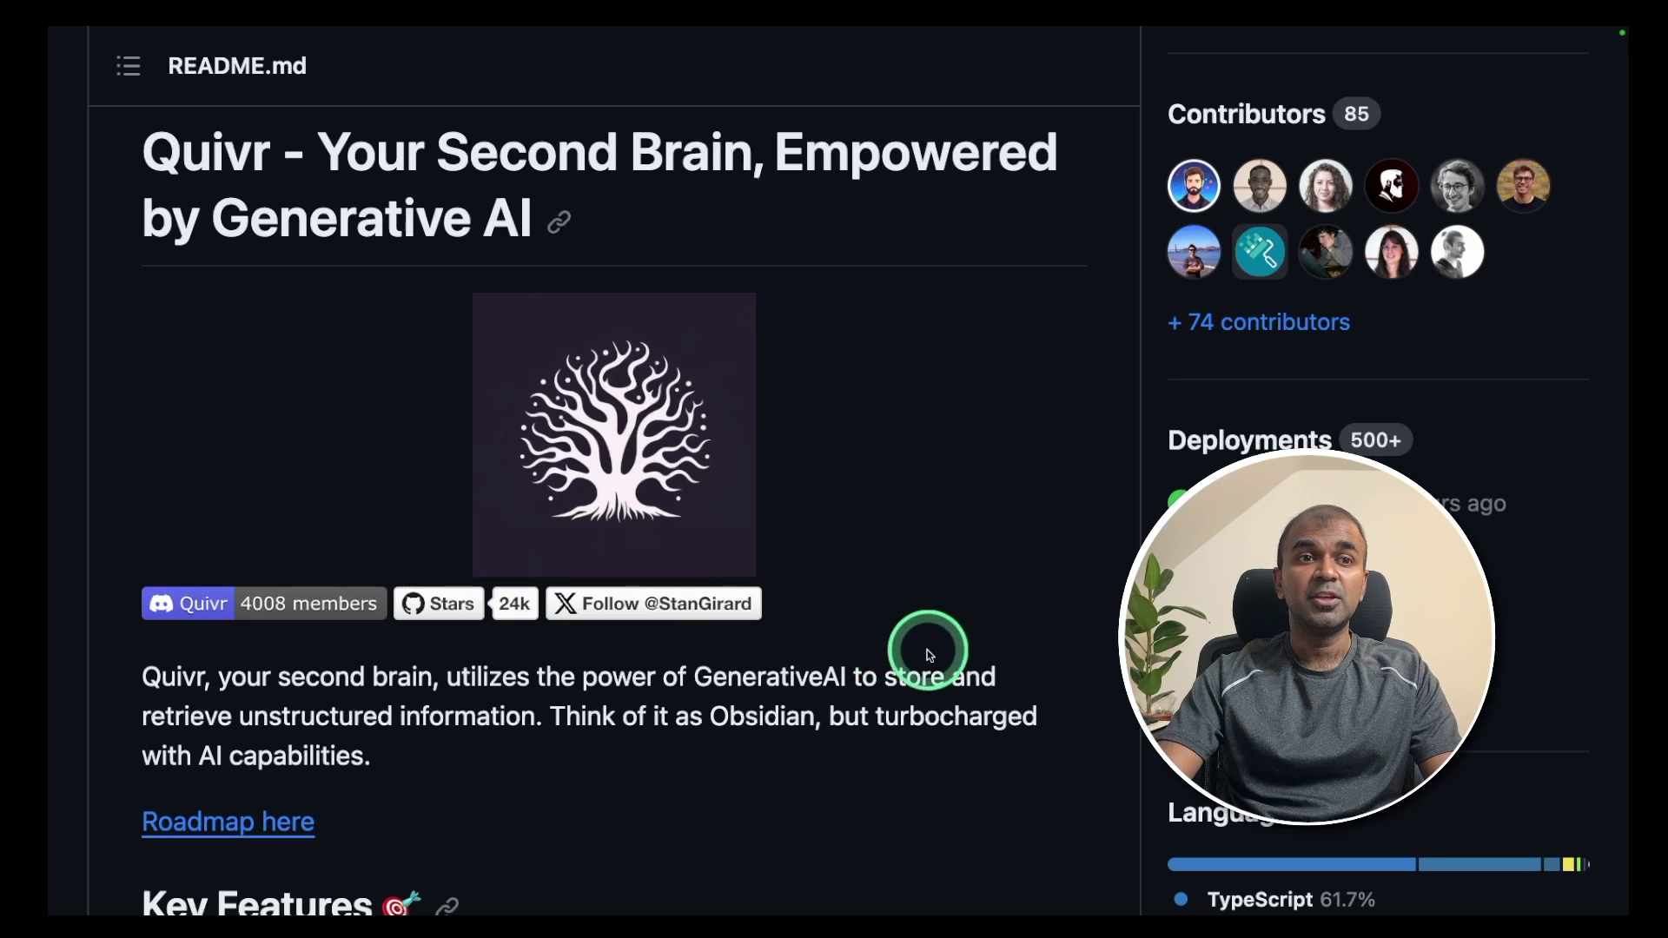
- Scroll the Quivr README down to the Prerequisites list and highlight Docker
scroll(923, 657, down, 9)
scroll(453, 737, down, 2)
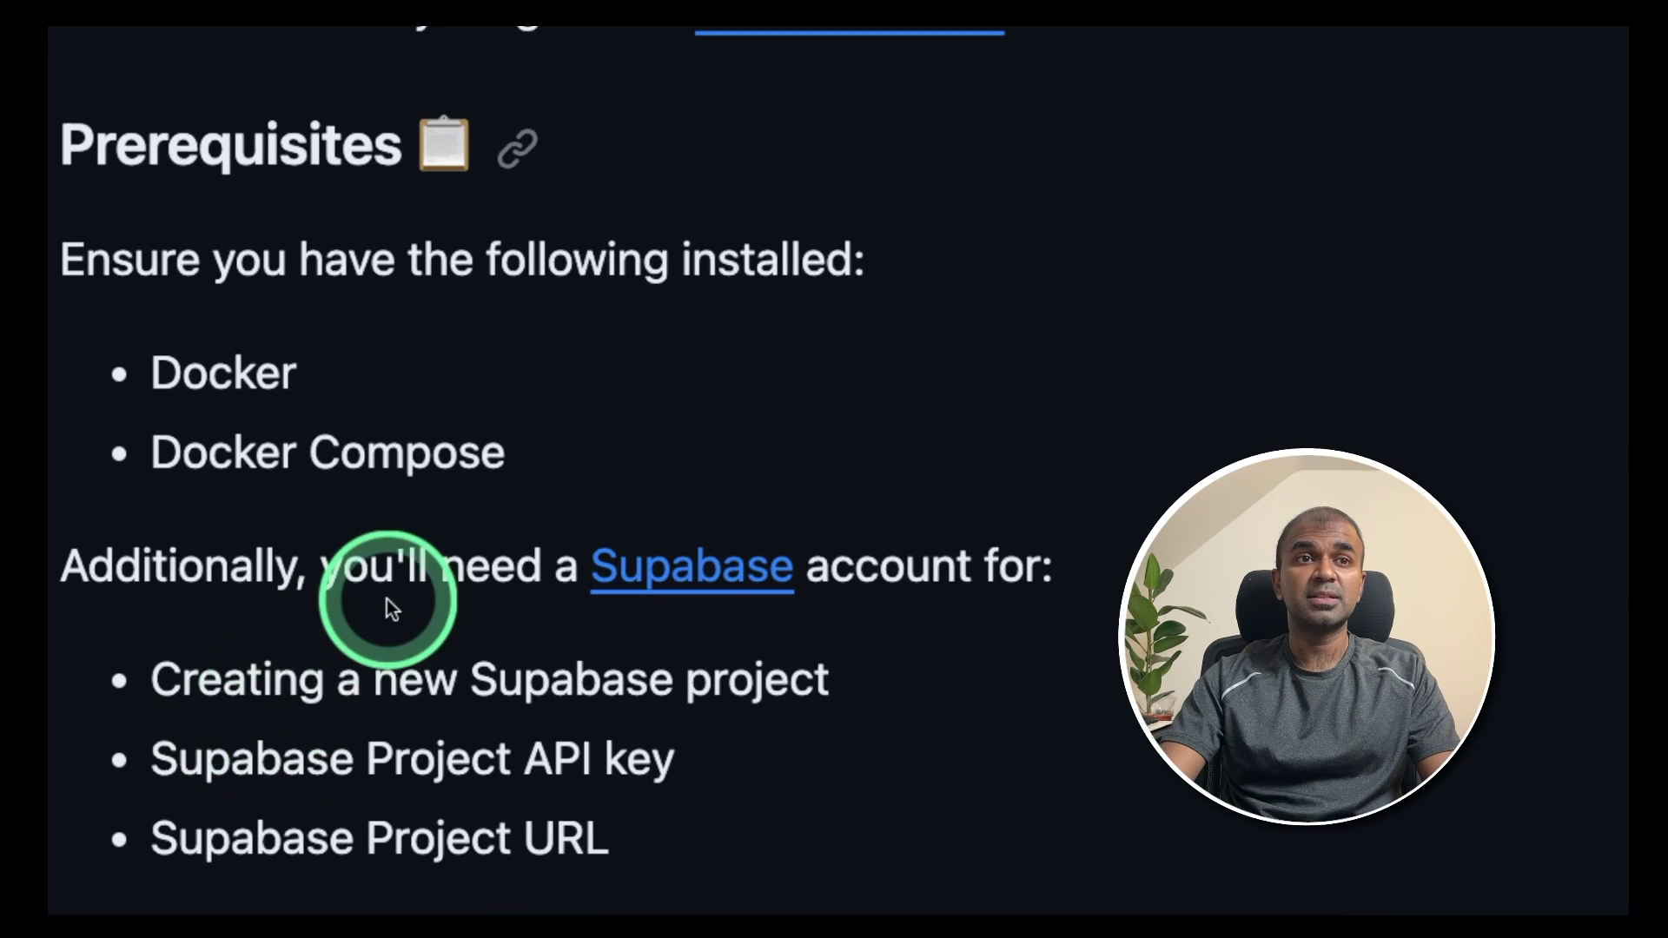
double_click(230, 382)
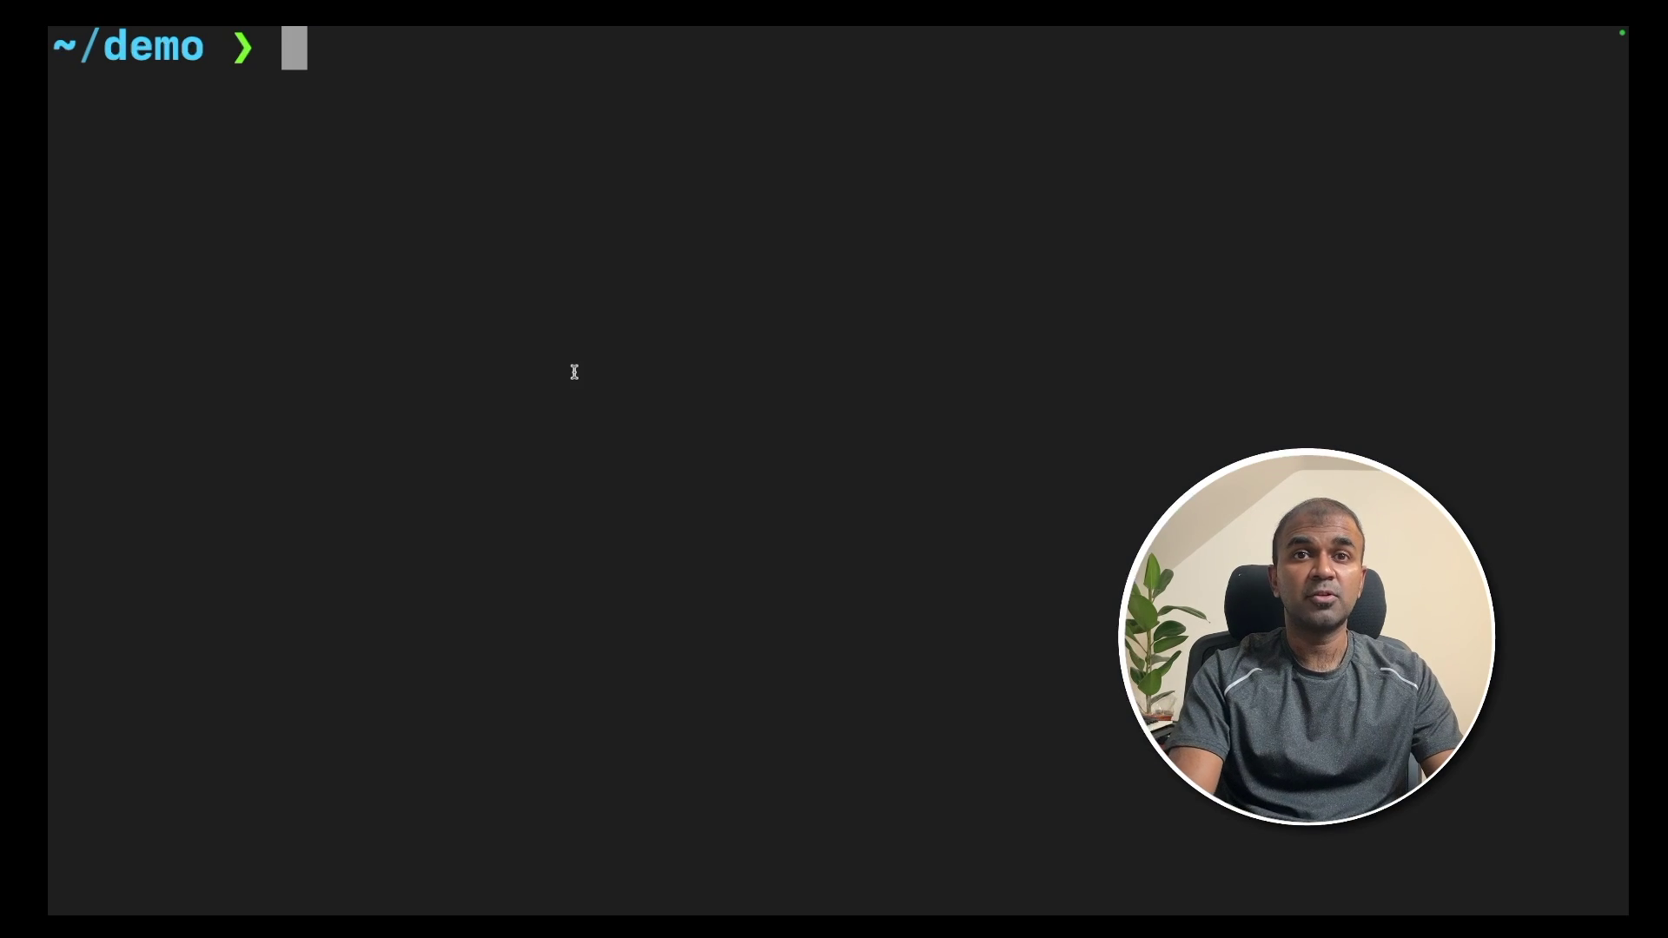
- Create a conda environment named quivr with Python 3.11
text(conda create )
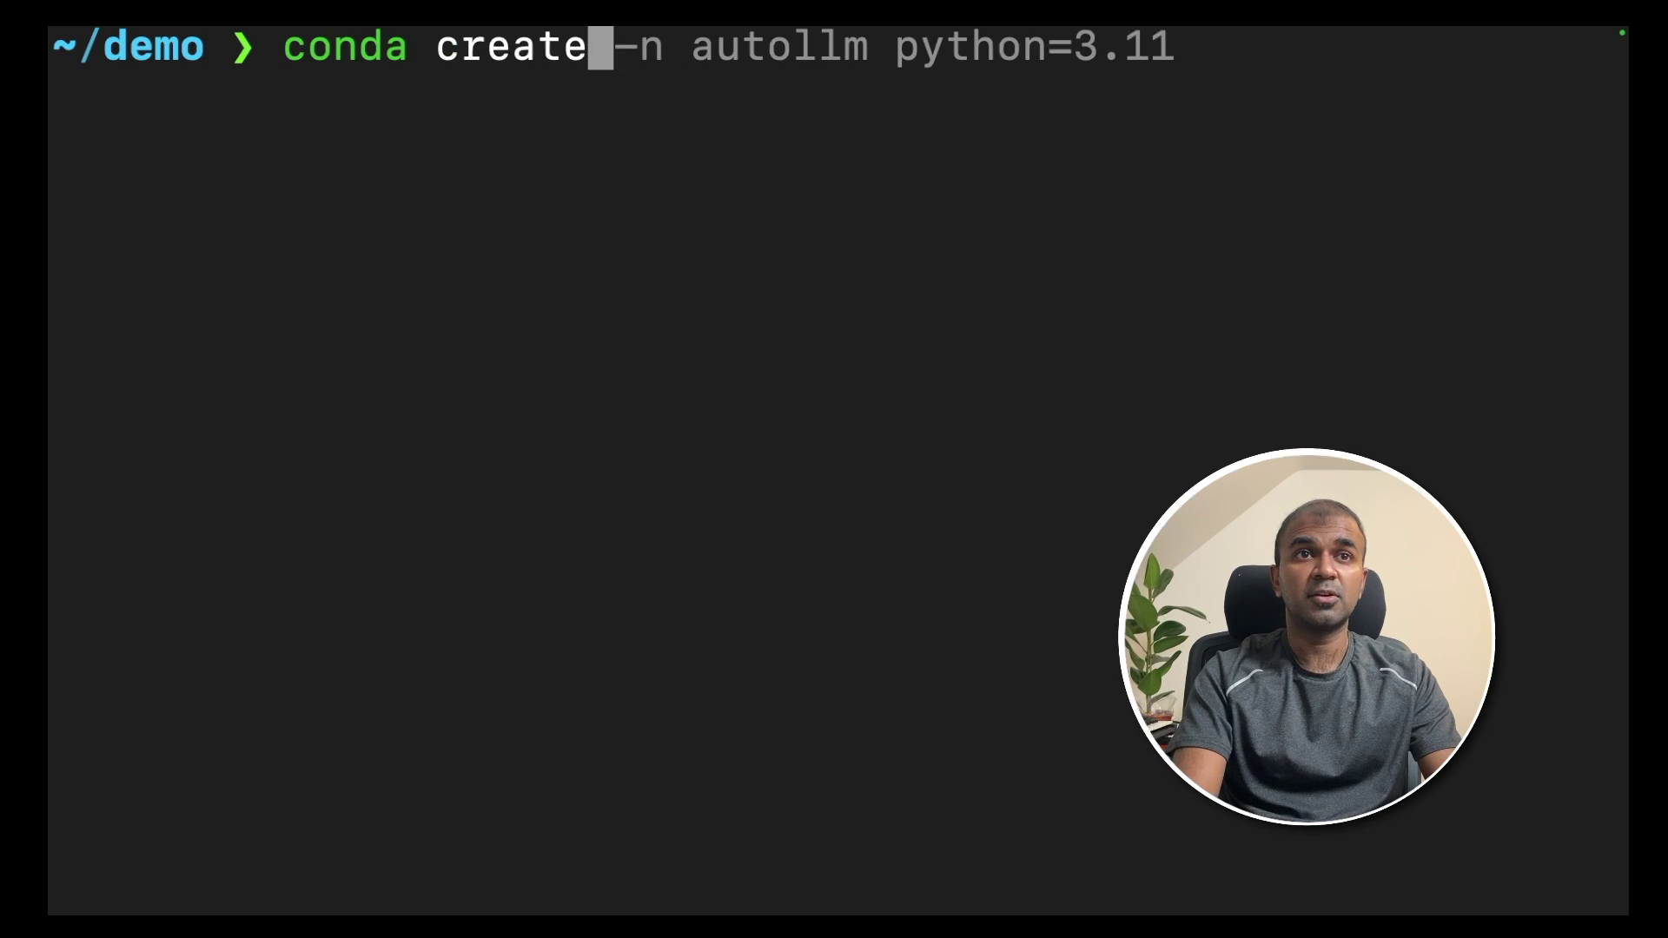
text(-n quivr)
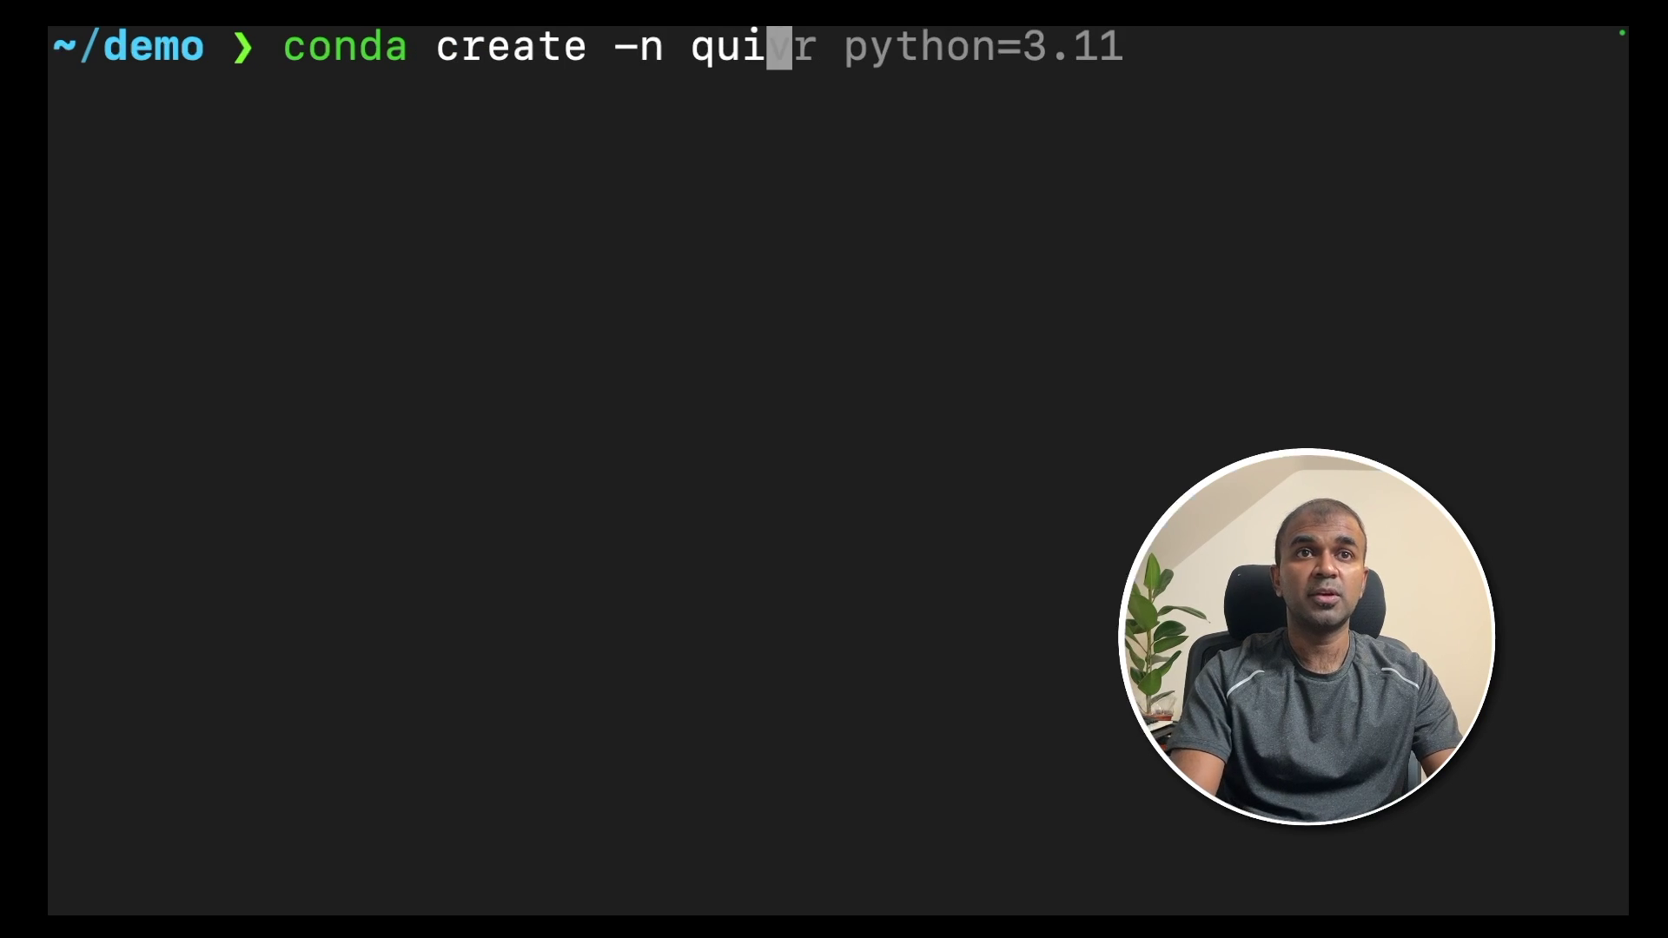
key(Right)
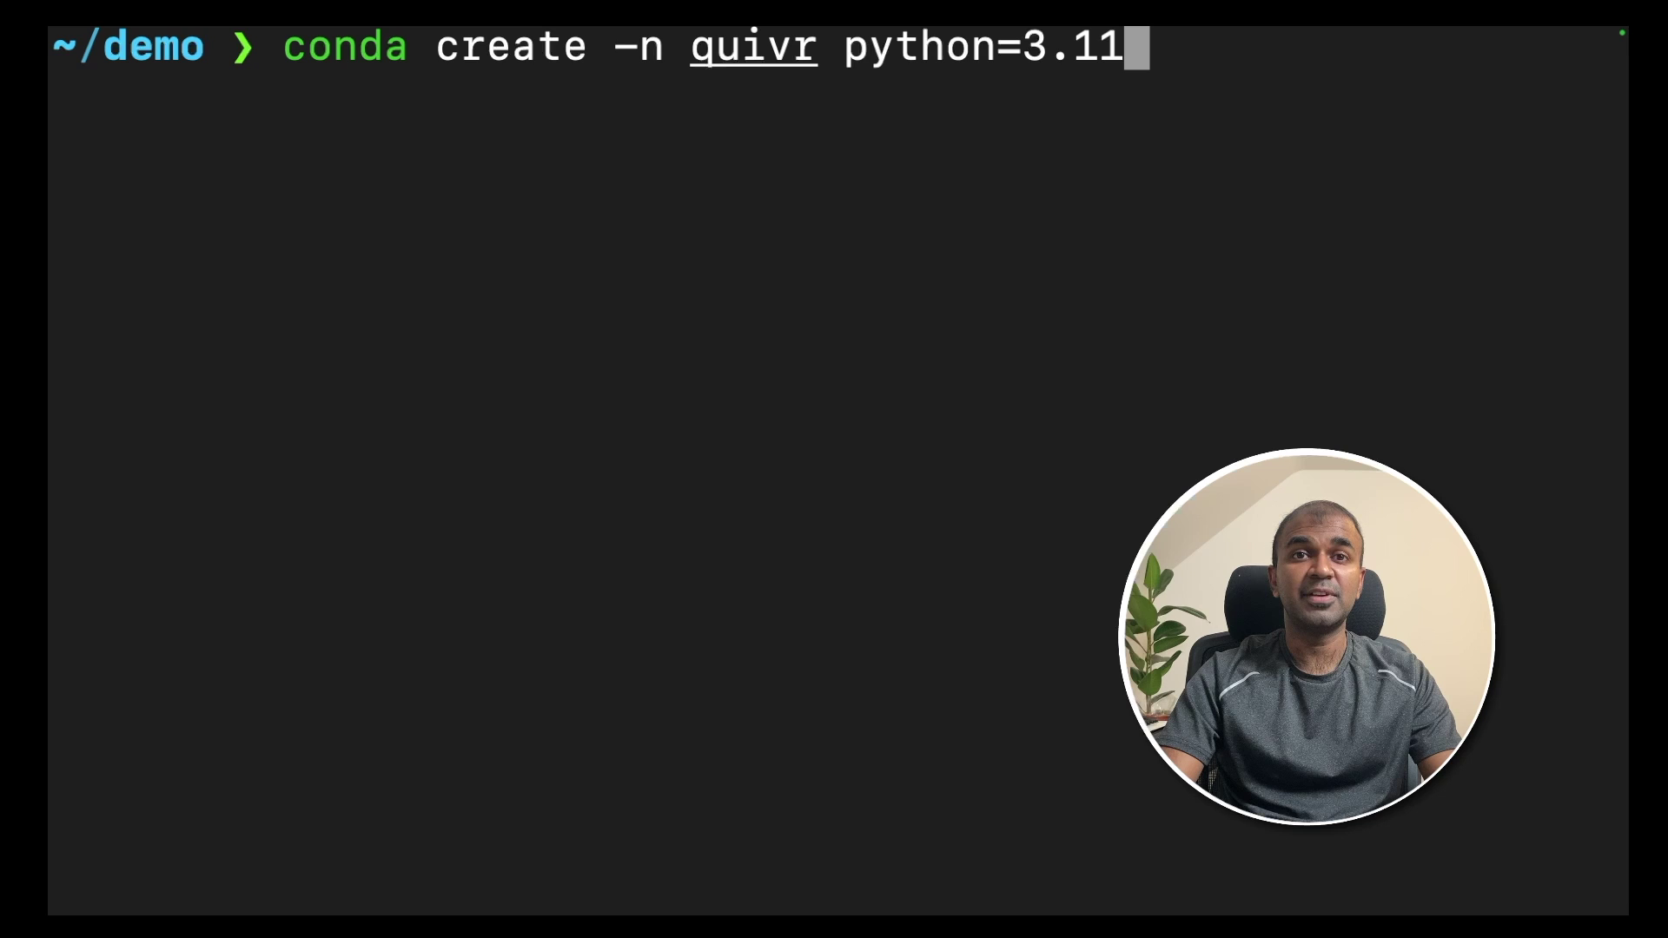
key(Return)
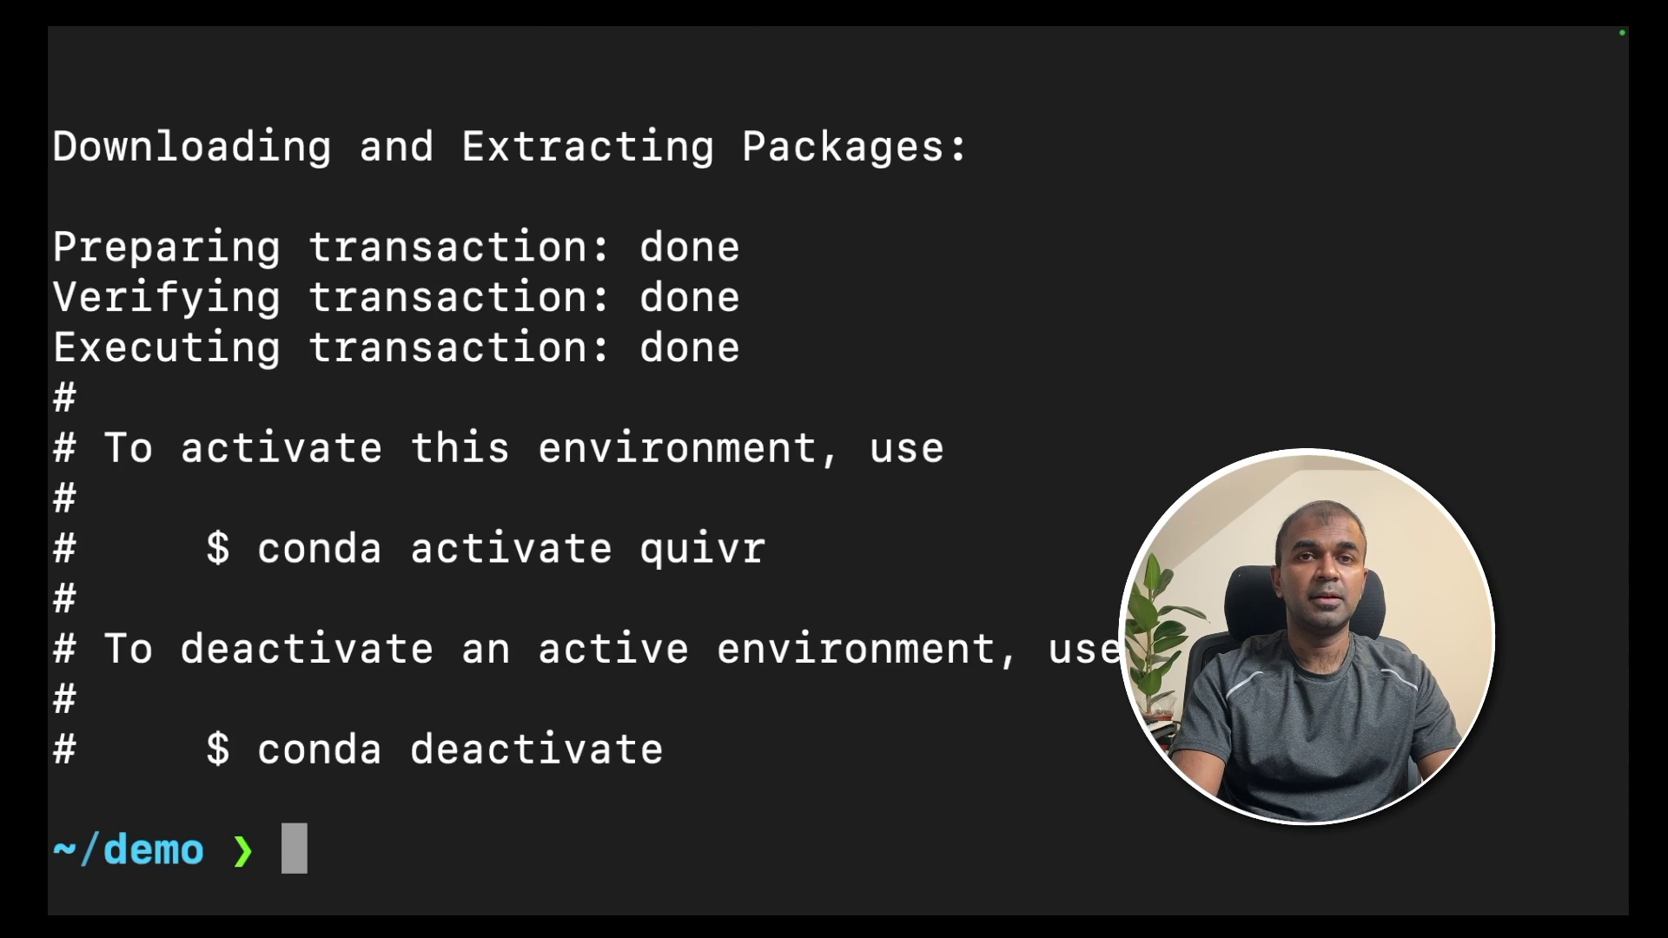
- Activate the quivr environment, clone the Quivr repository into ~/demo, and start entering its folder
text(conda)
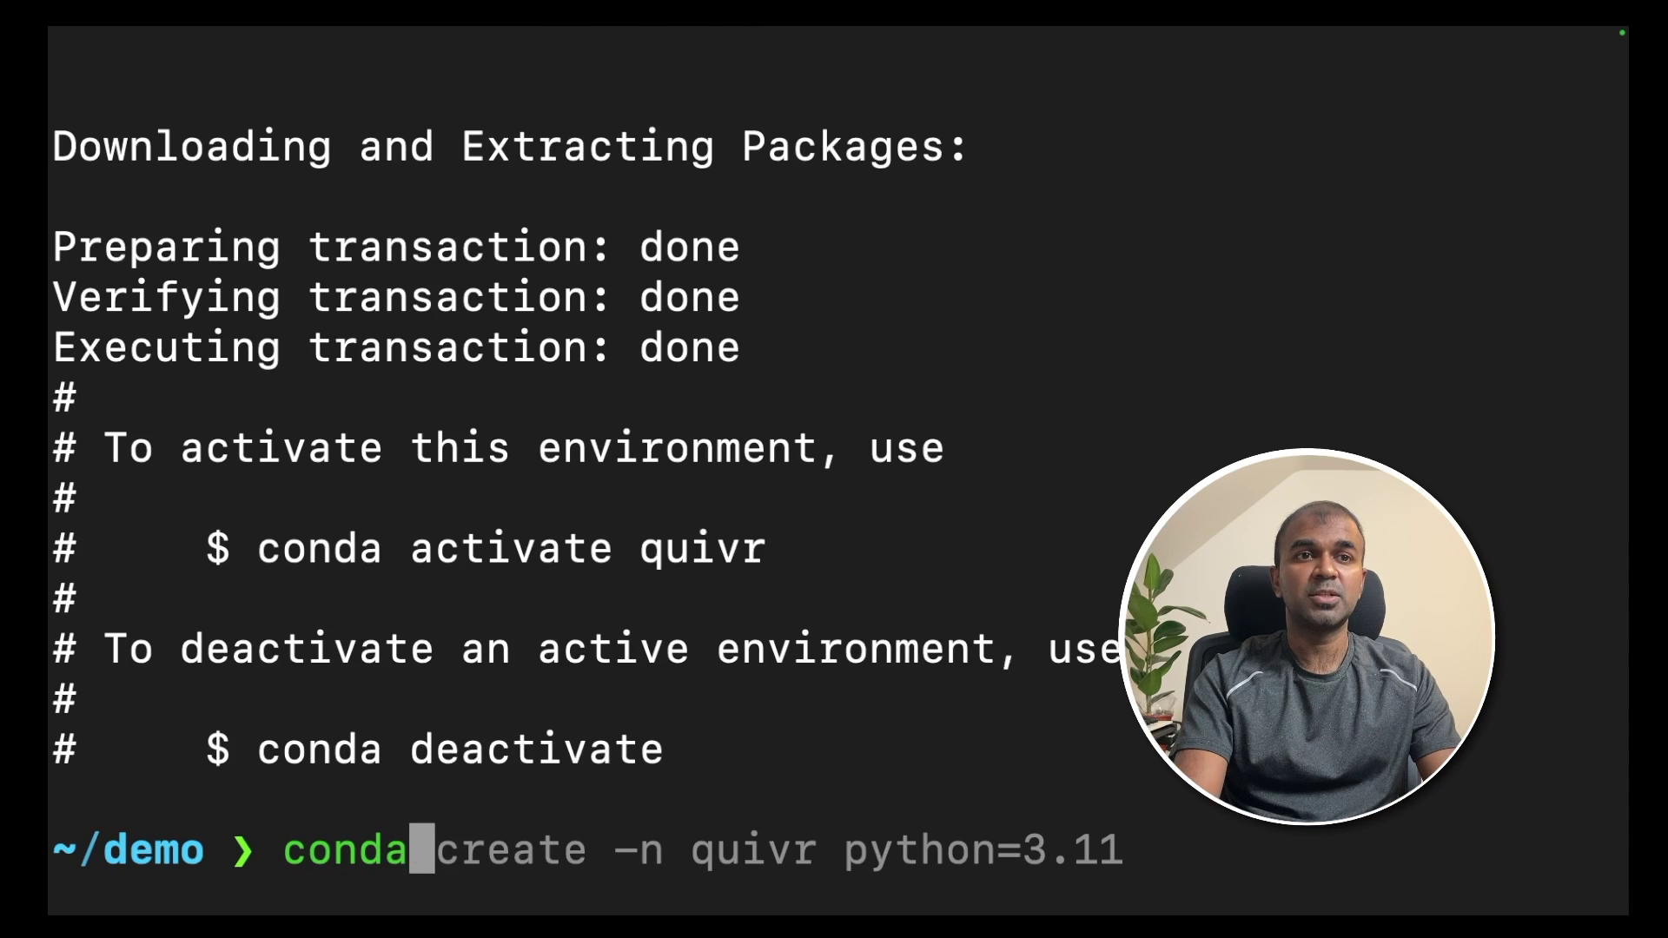
text( ac)
key(BackSpace)
text(activate )
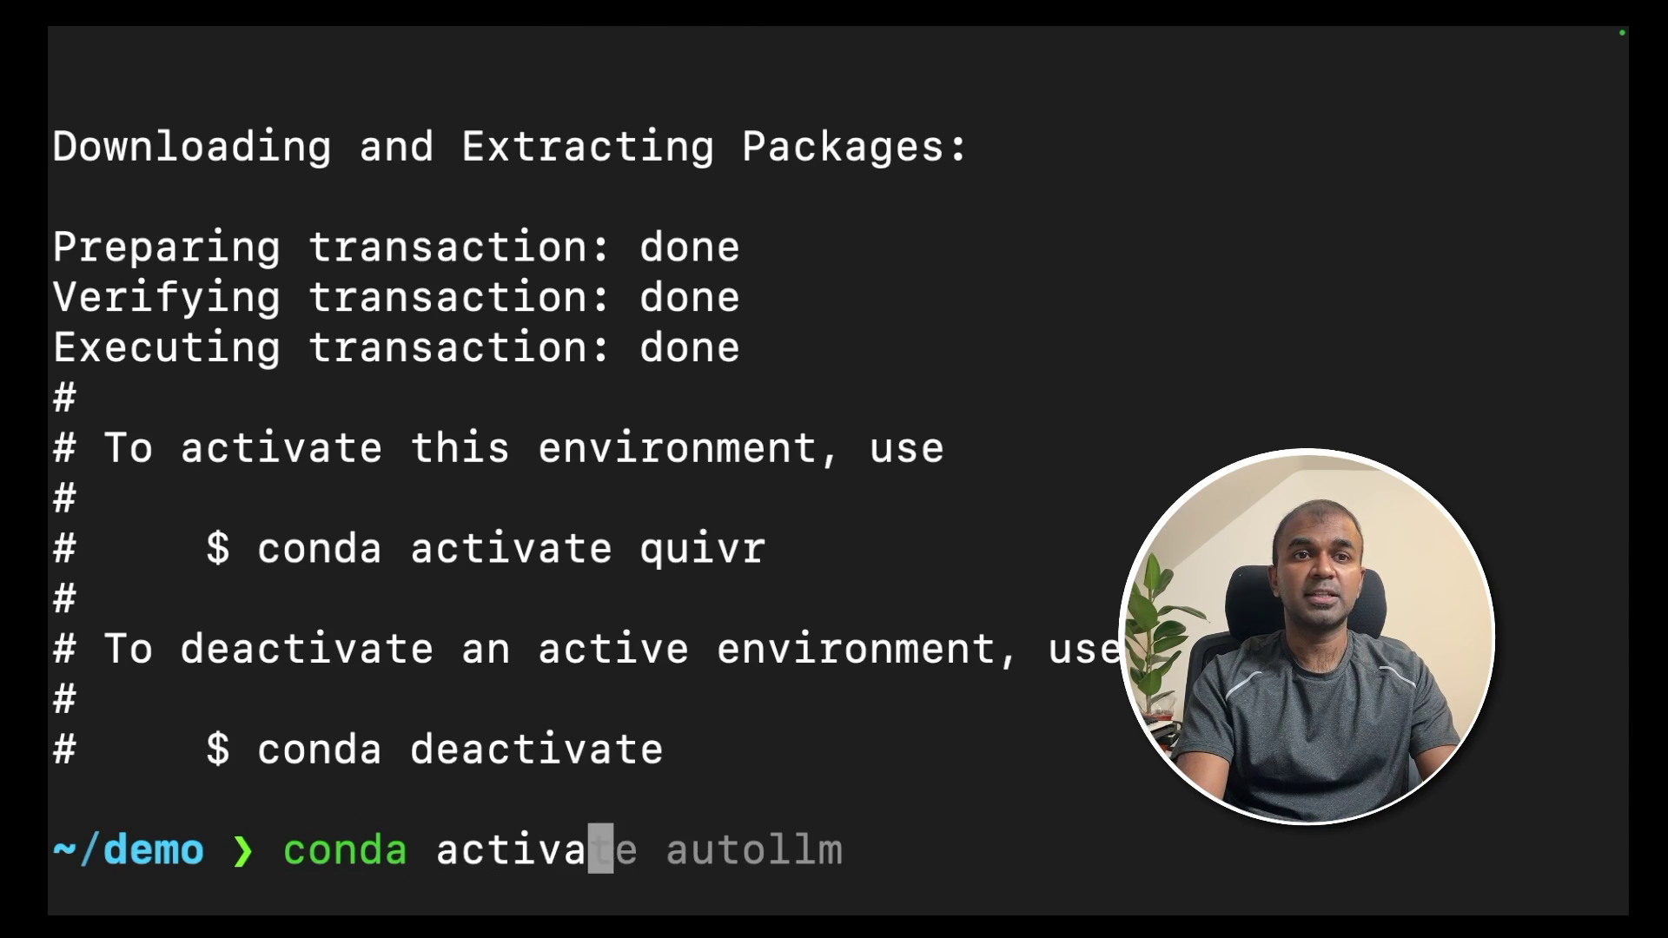
text(quivr)
key(Return)
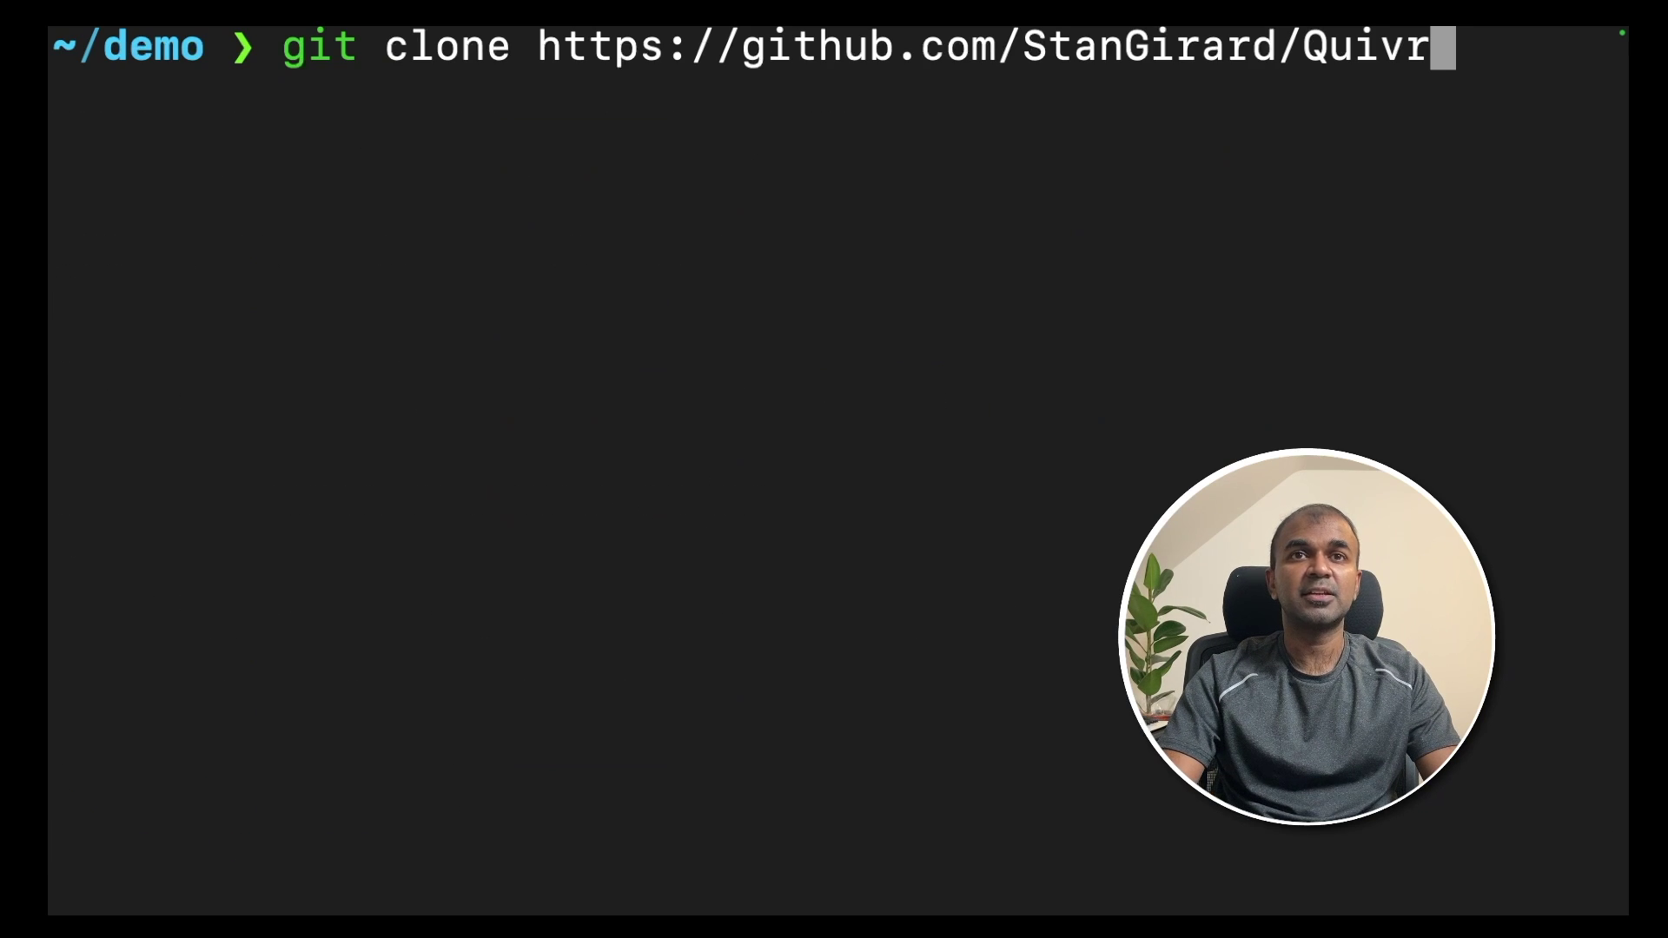
key(Return)
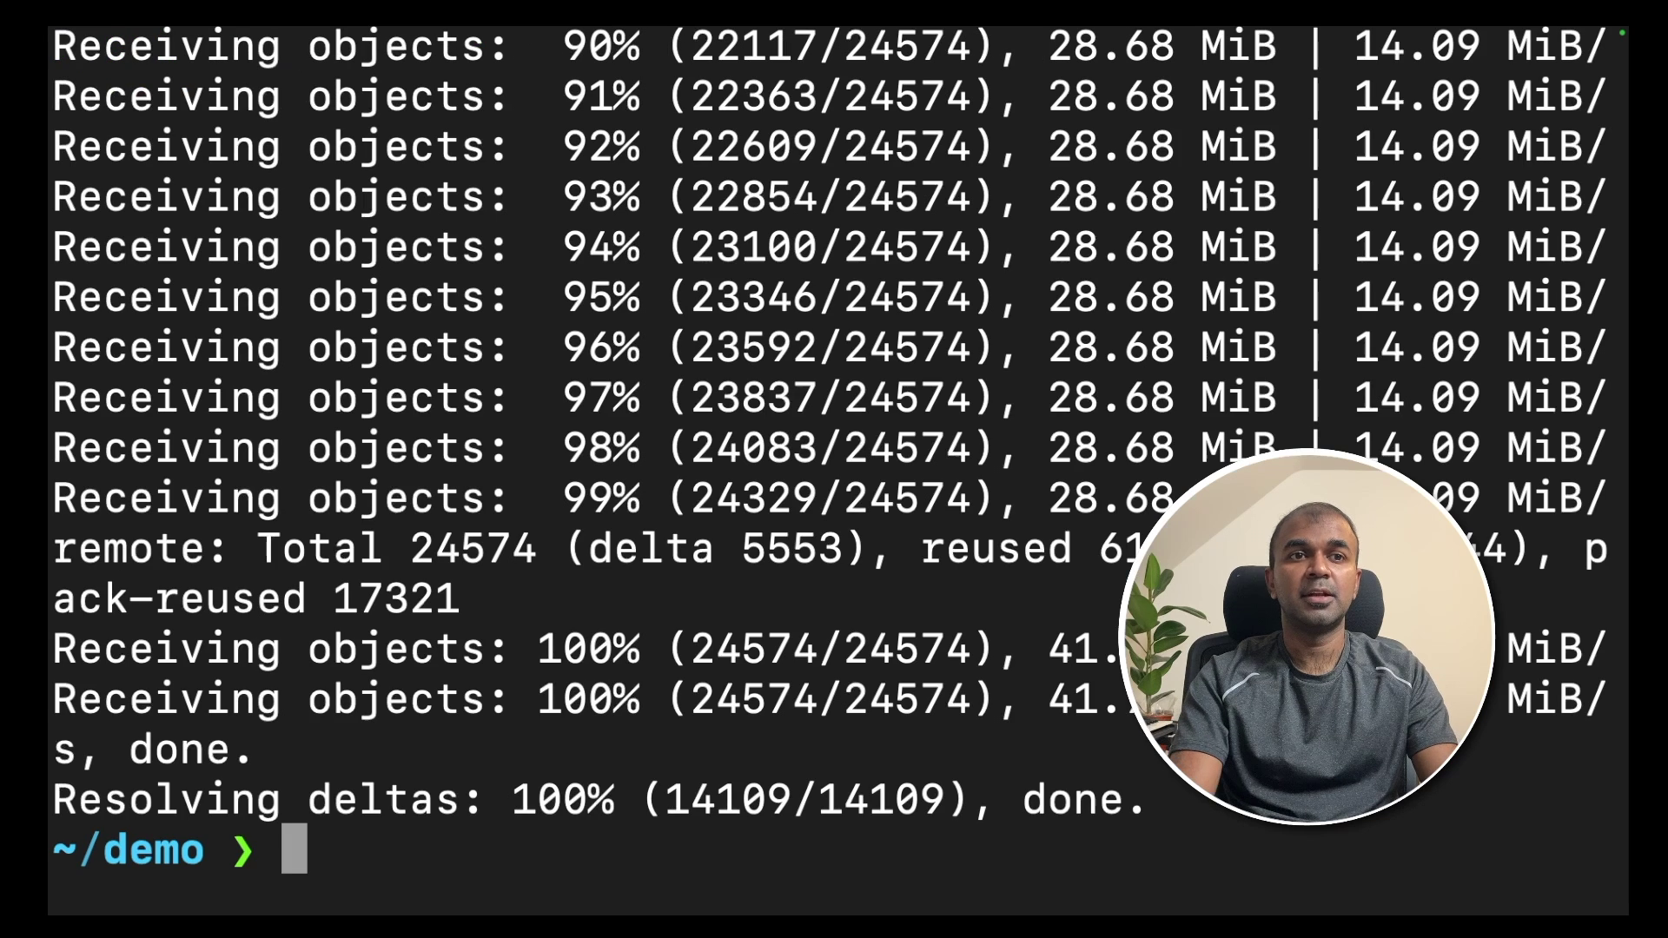
text(cd Qui)
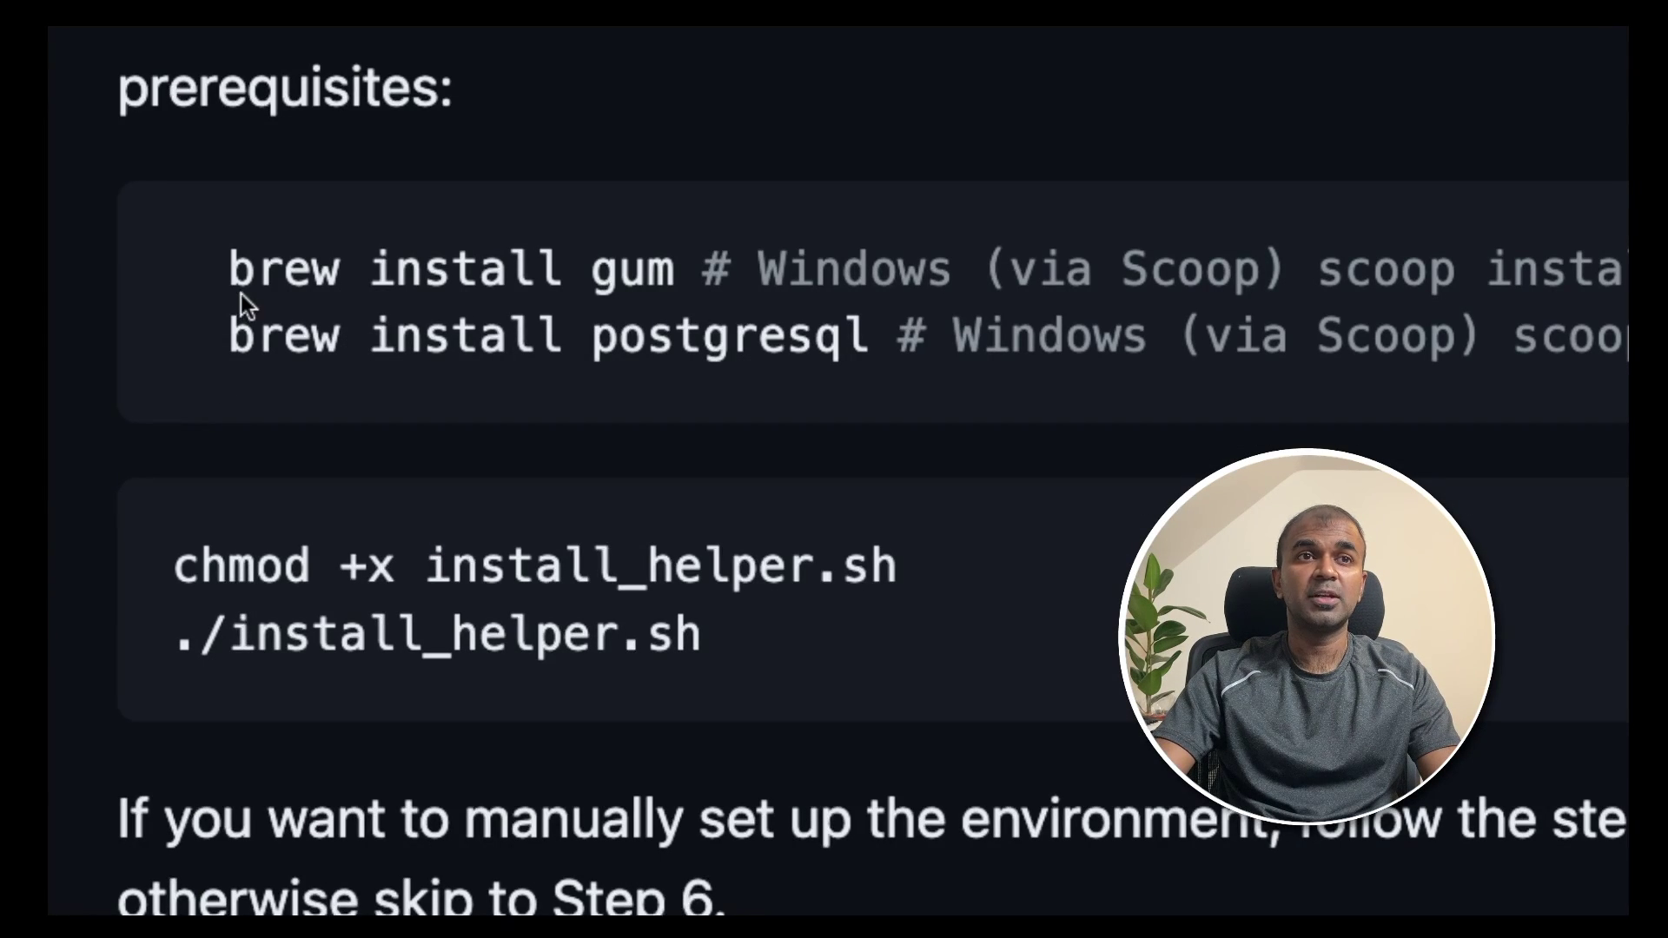
- Select the brew install gum and brew install postgresql commands, plus the Windows scoop alternative
drag(228, 269, 675, 277)
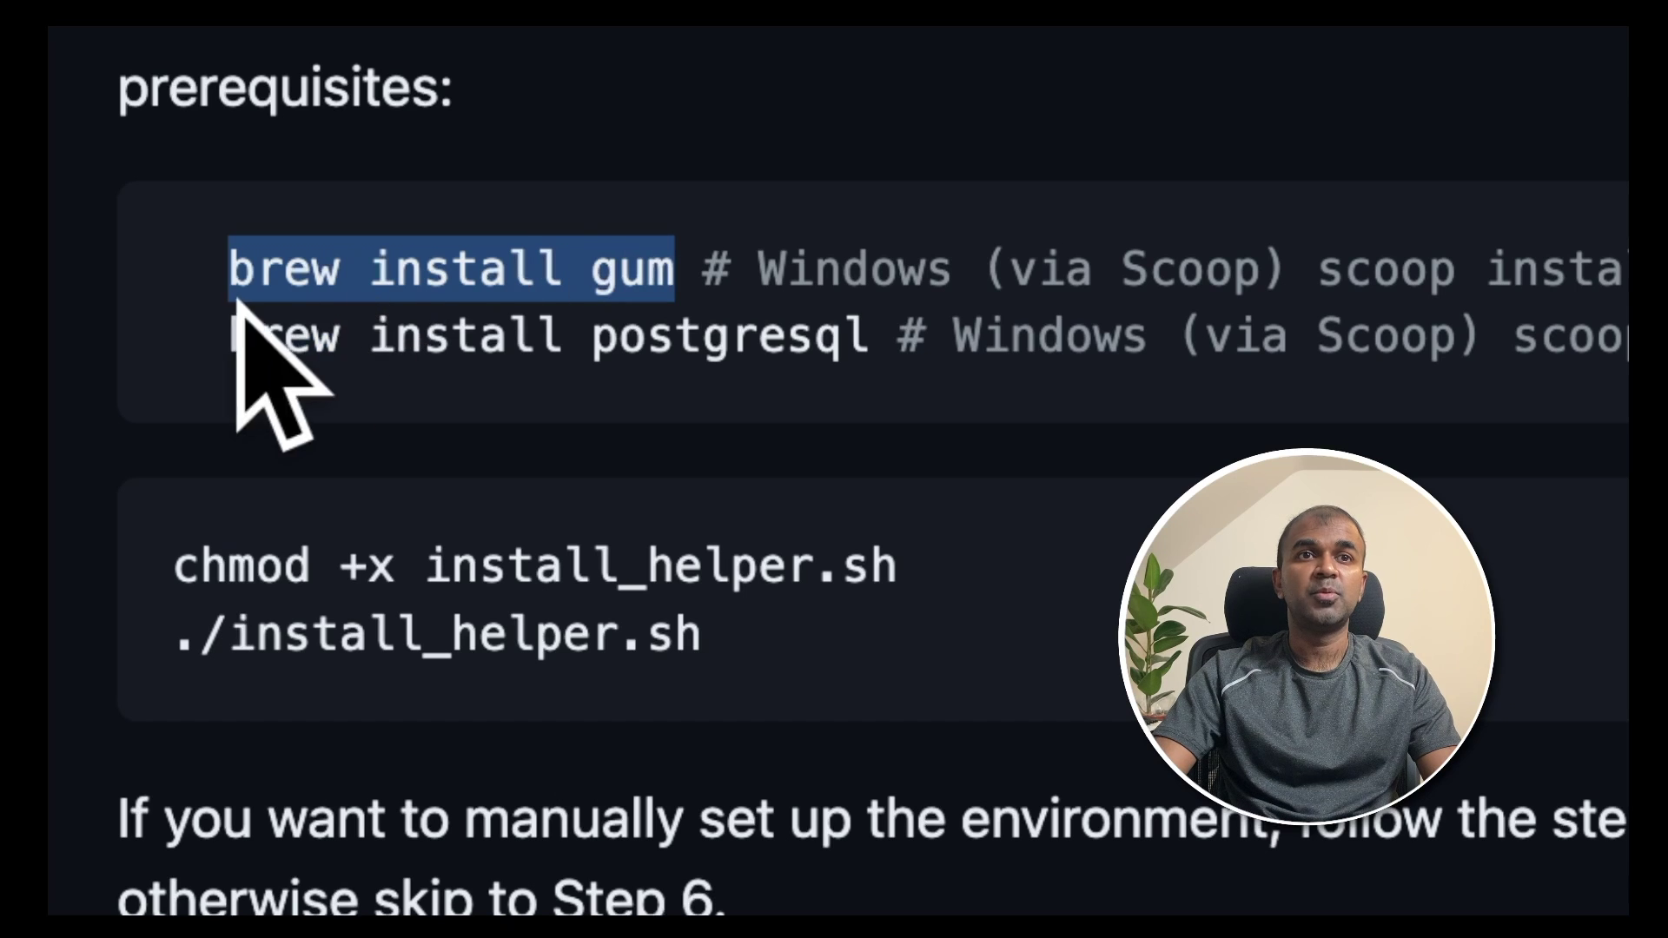
drag(200, 337, 866, 337)
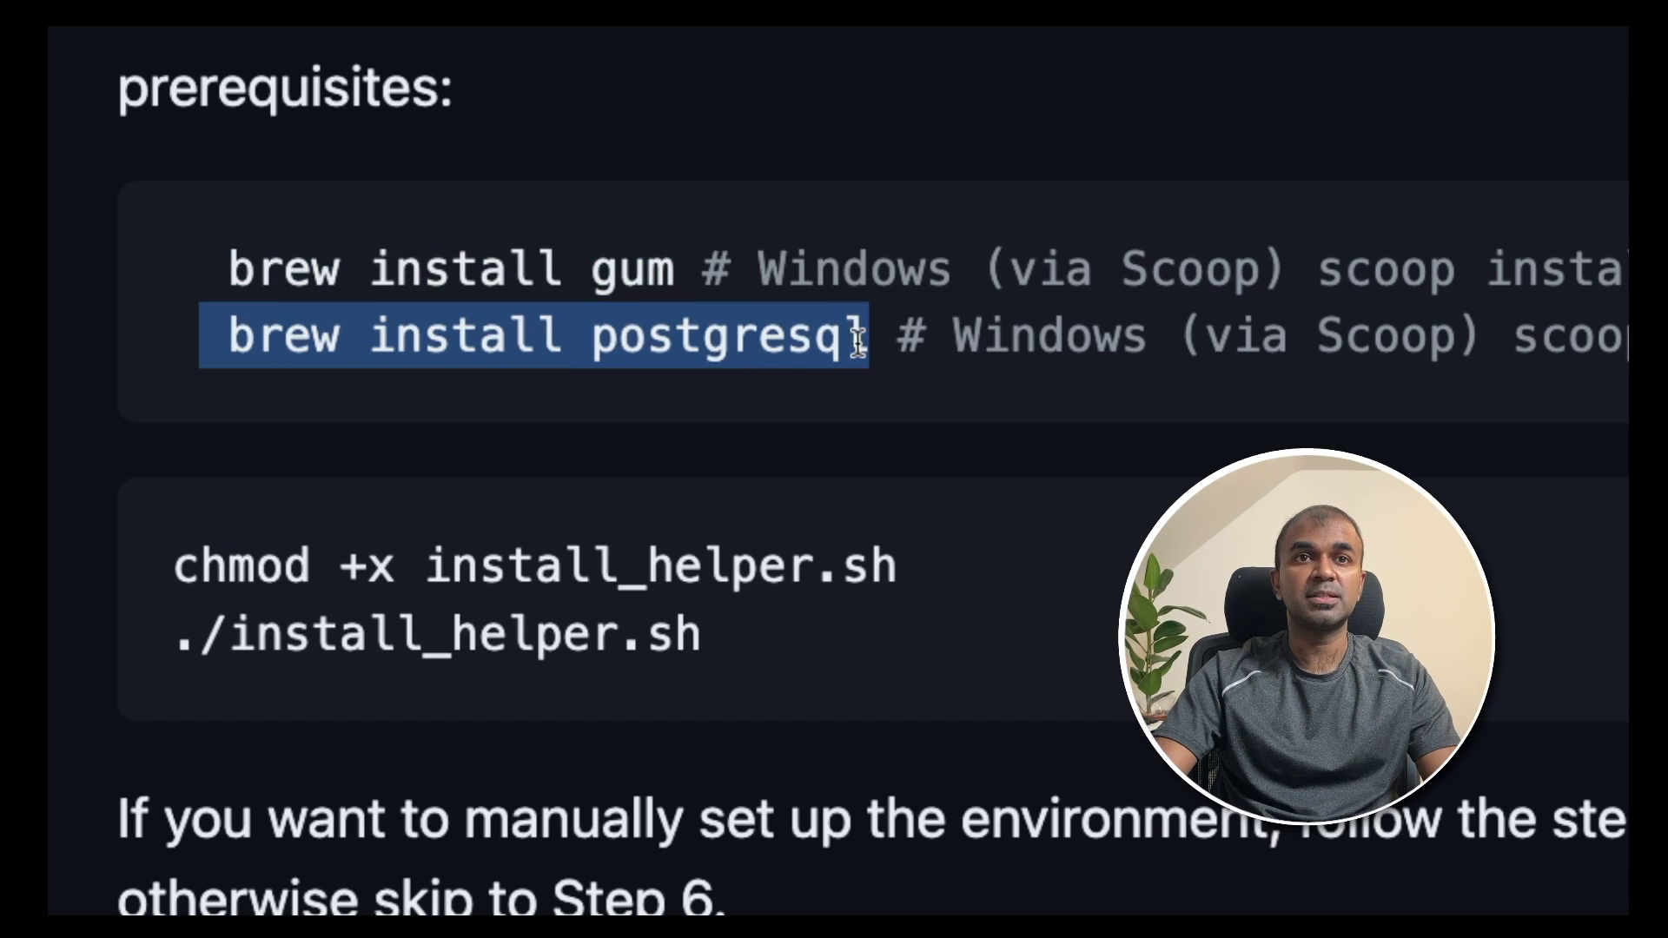
double_click(852, 271)
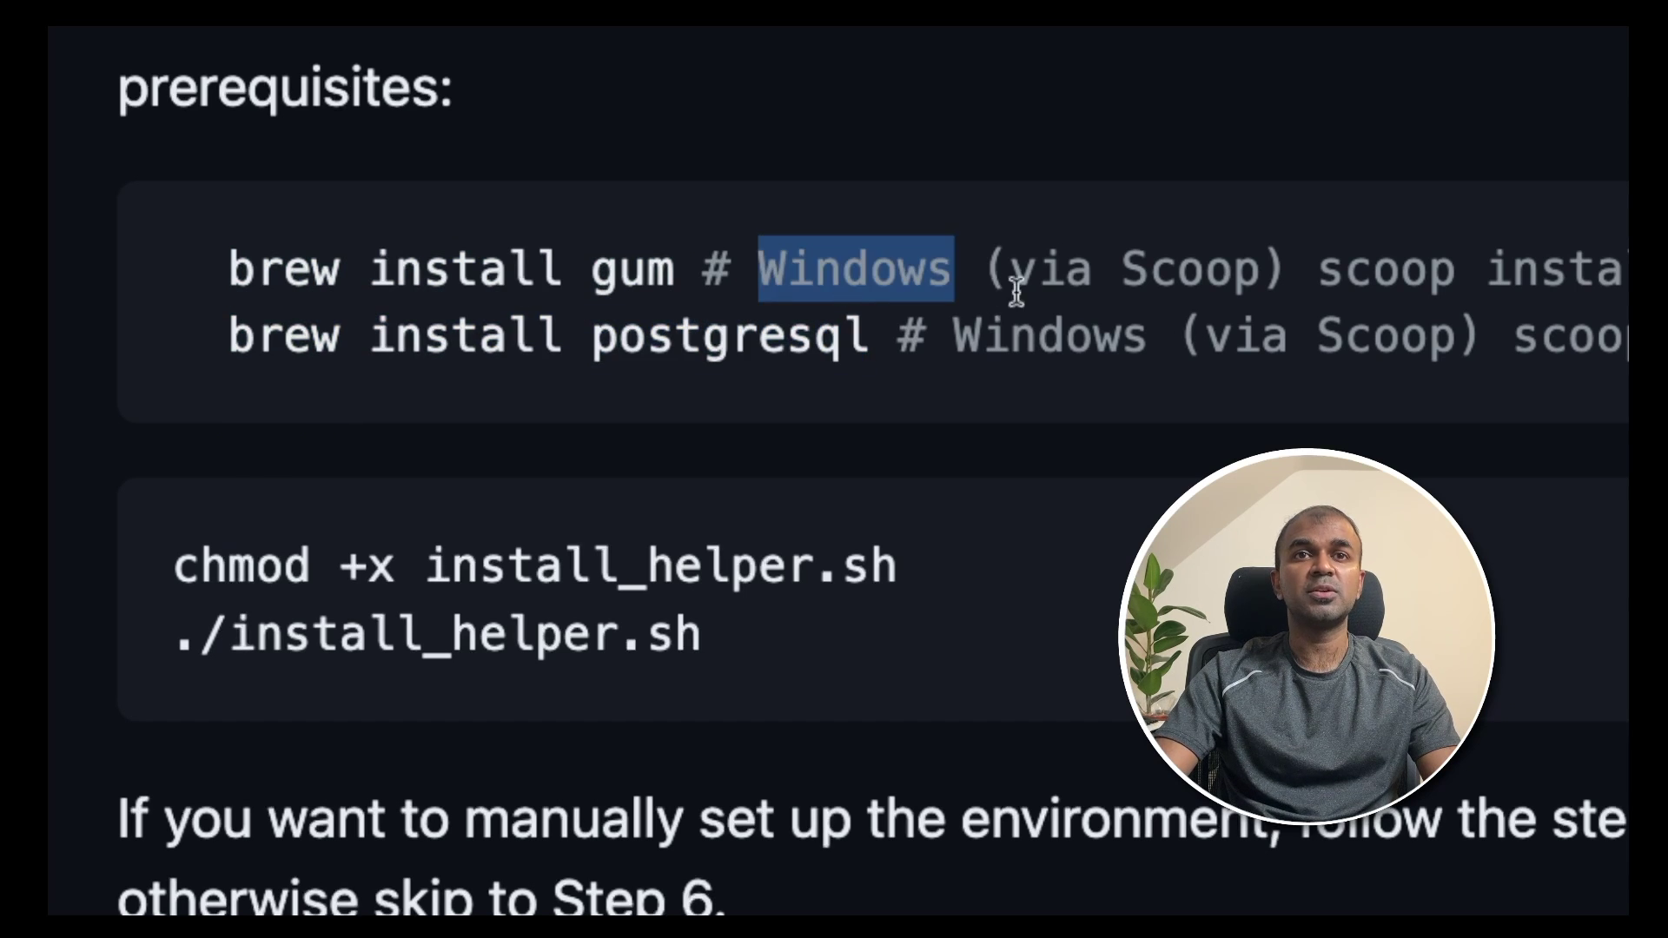
click(1196, 275)
drag(1286, 271, 1623, 277)
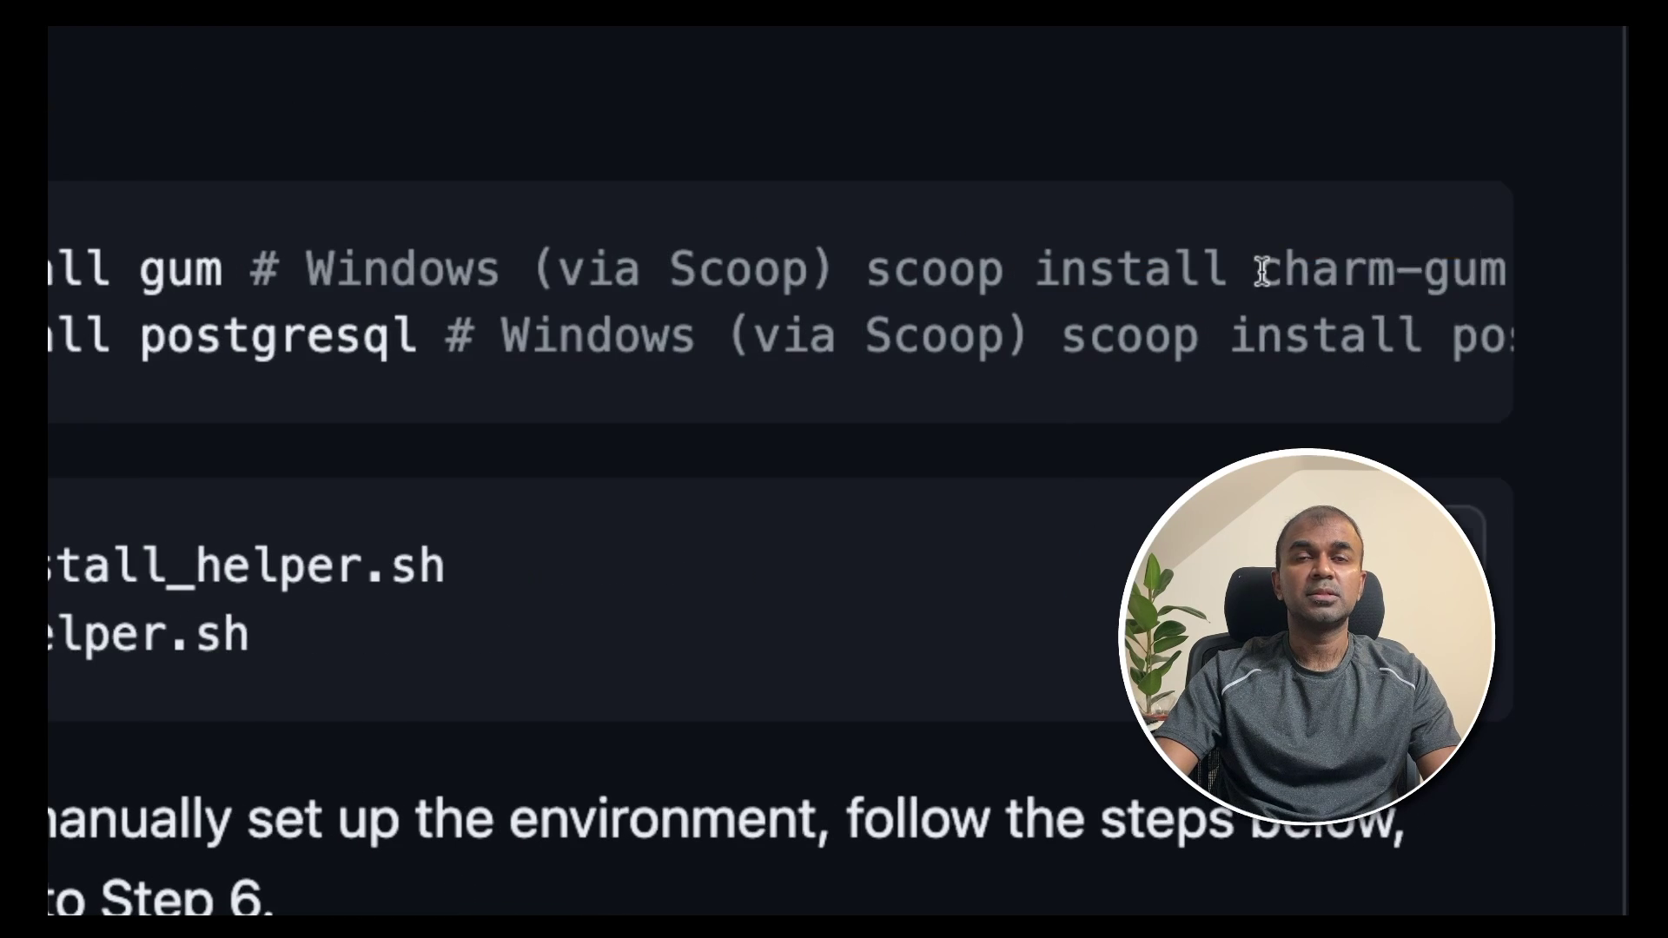
drag(1259, 271, 1501, 278)
double_click(1323, 324)
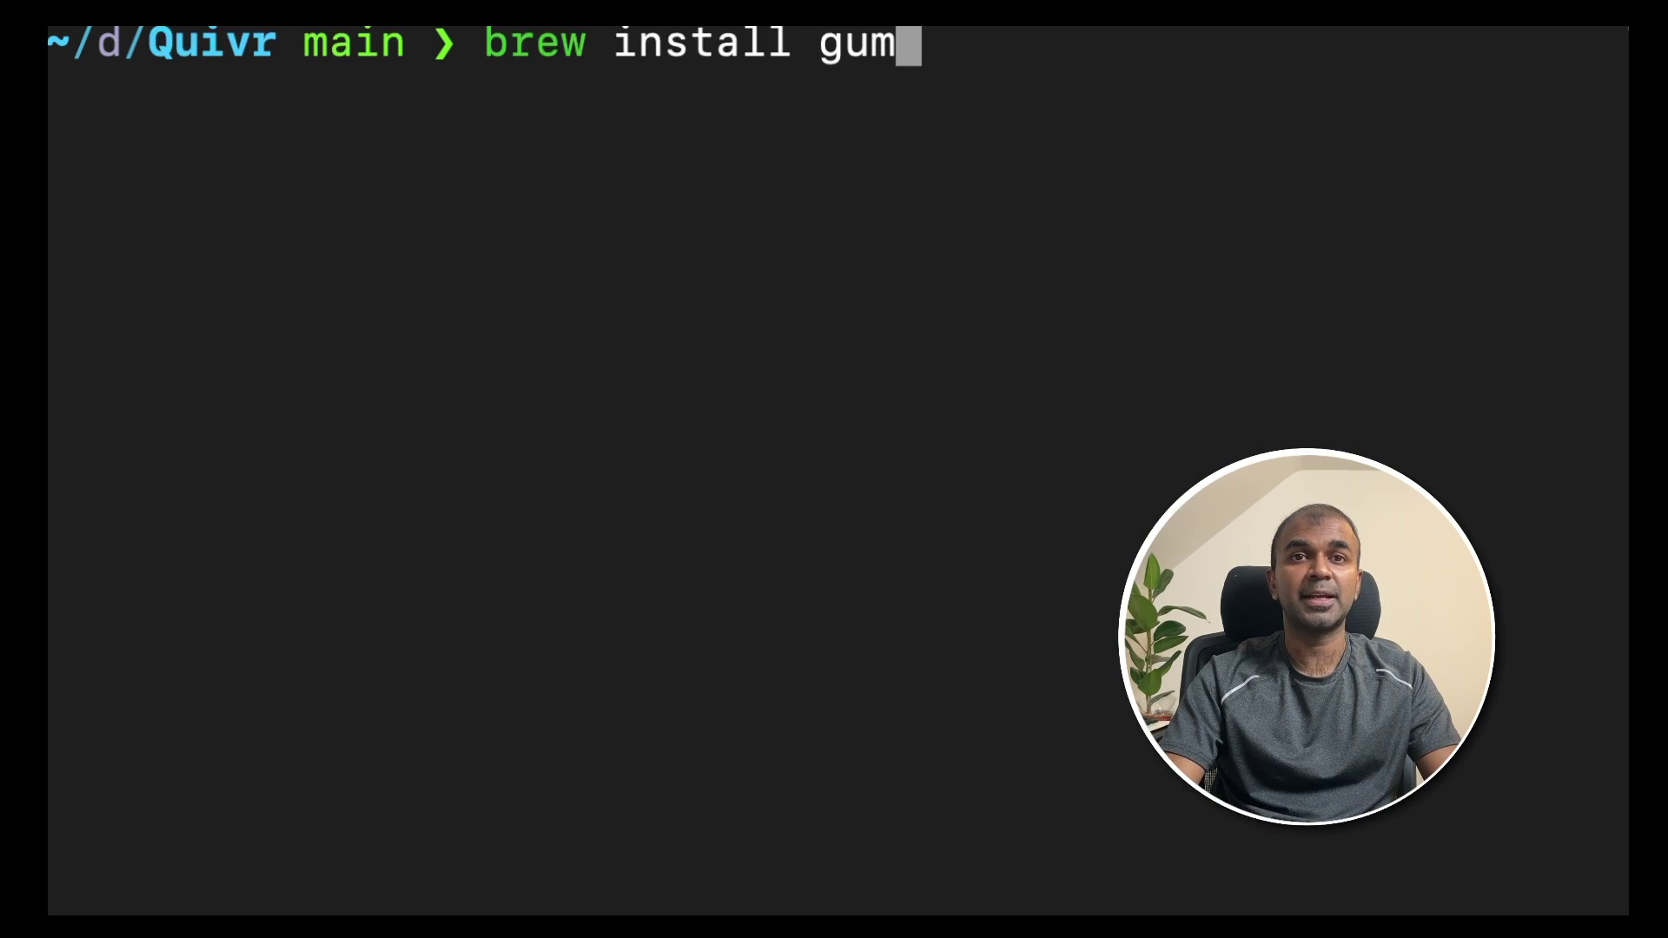
- Install gum and postgresql with Homebrew
key(Return)
text(brew insta)
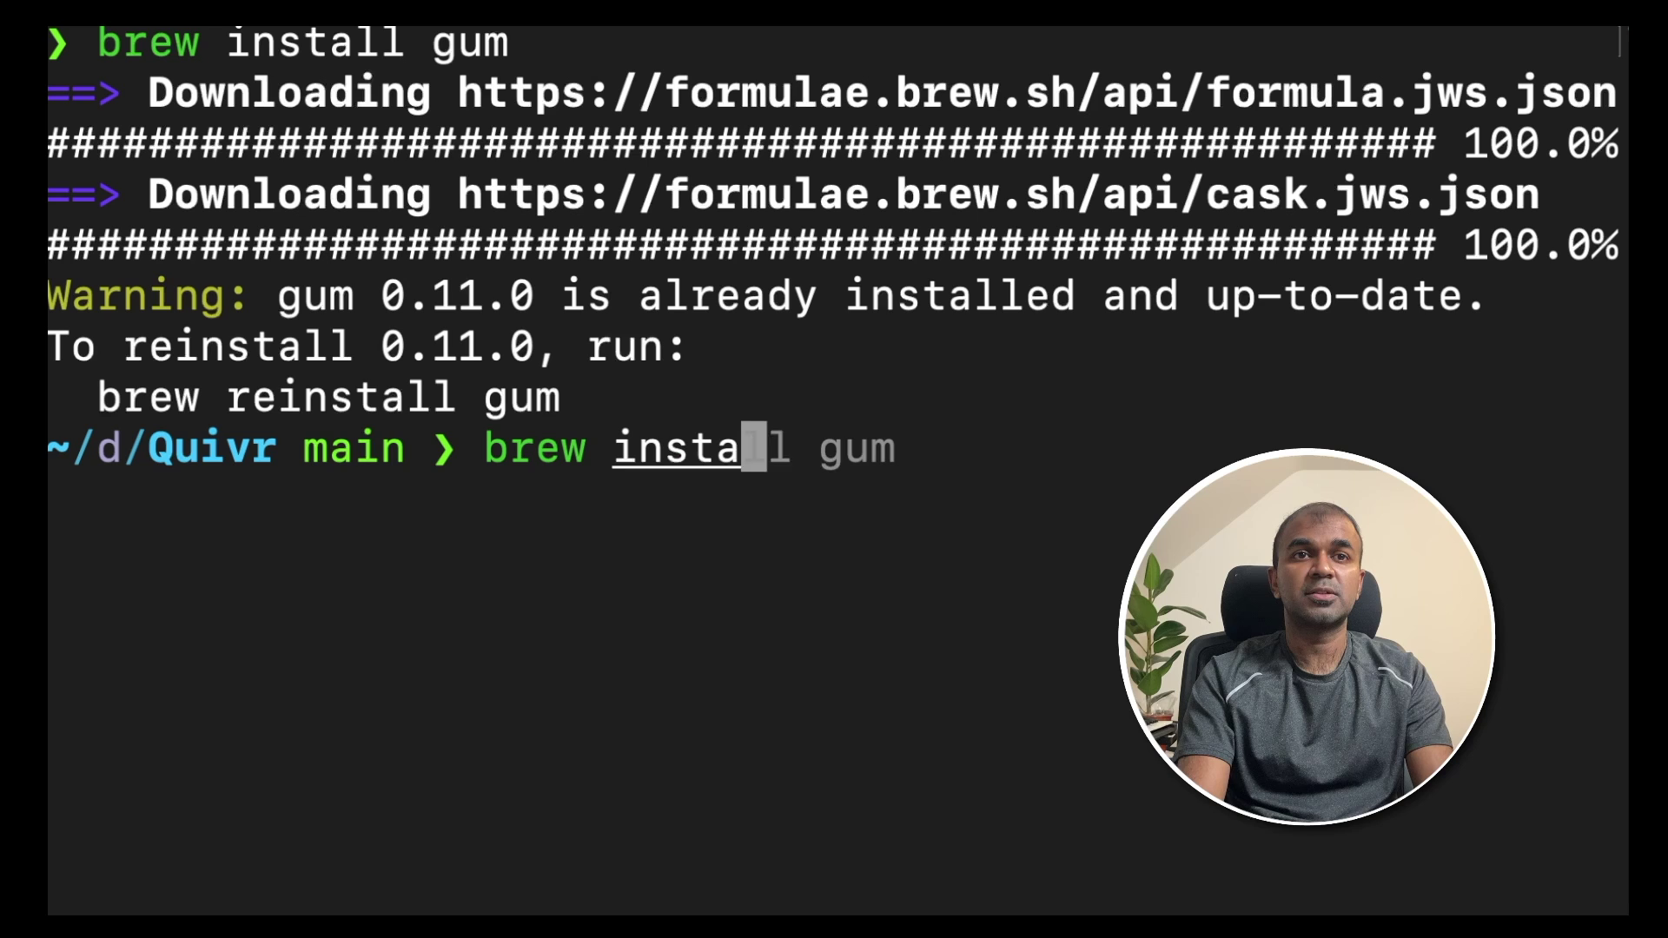
text(ll postgresql)
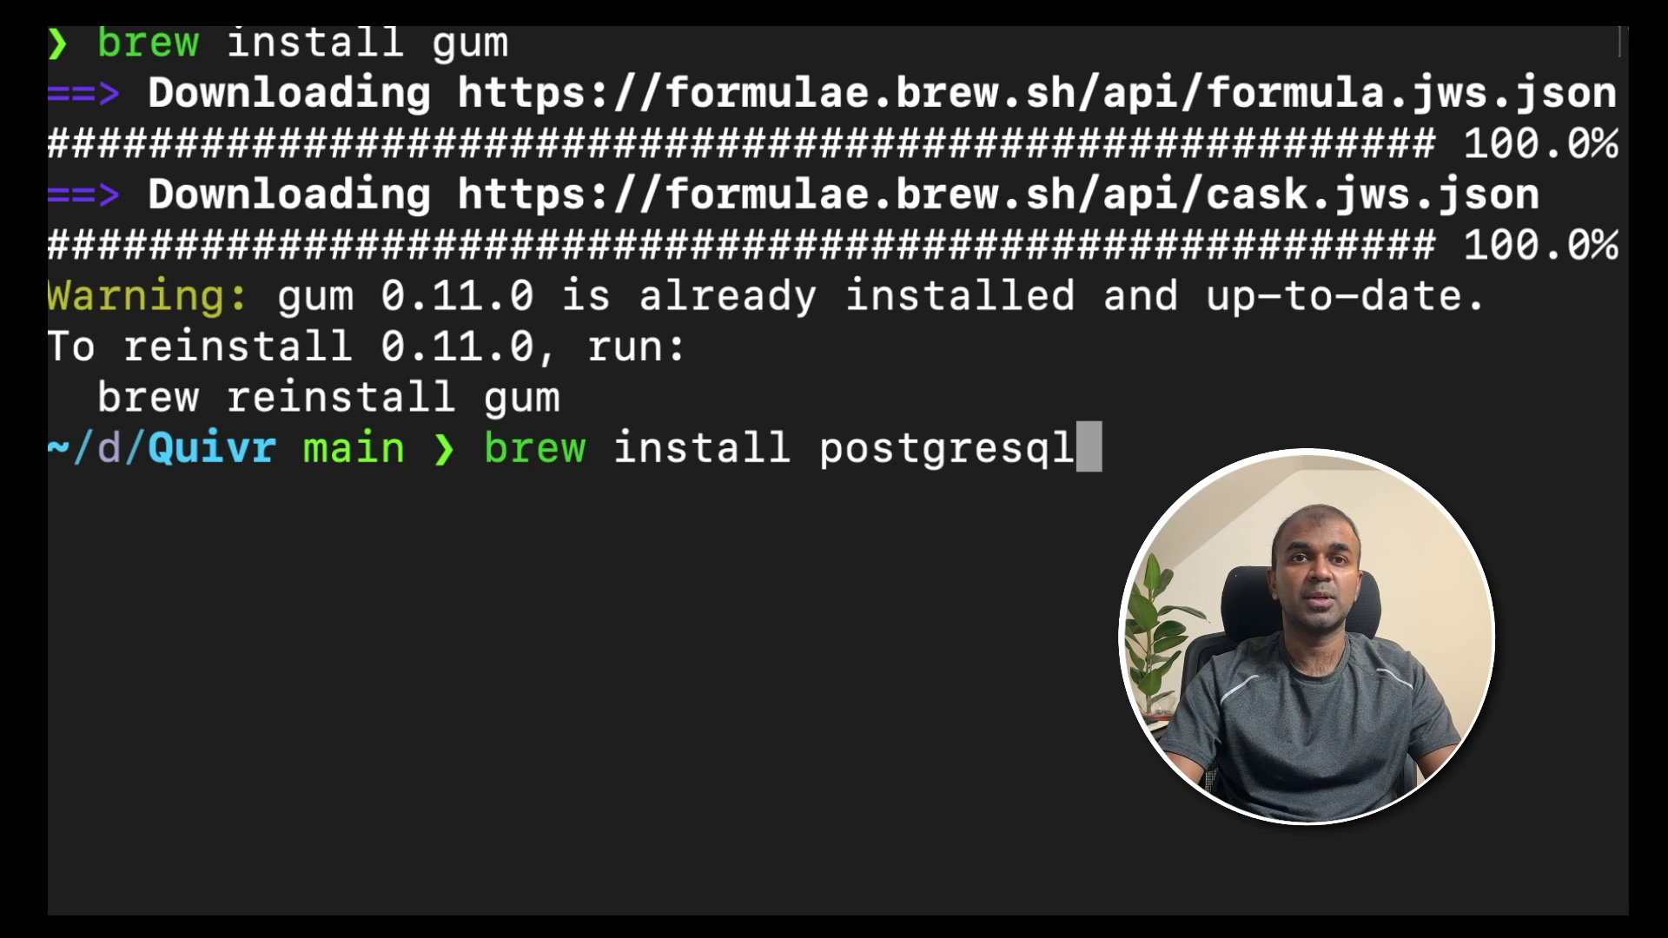
key(Return)
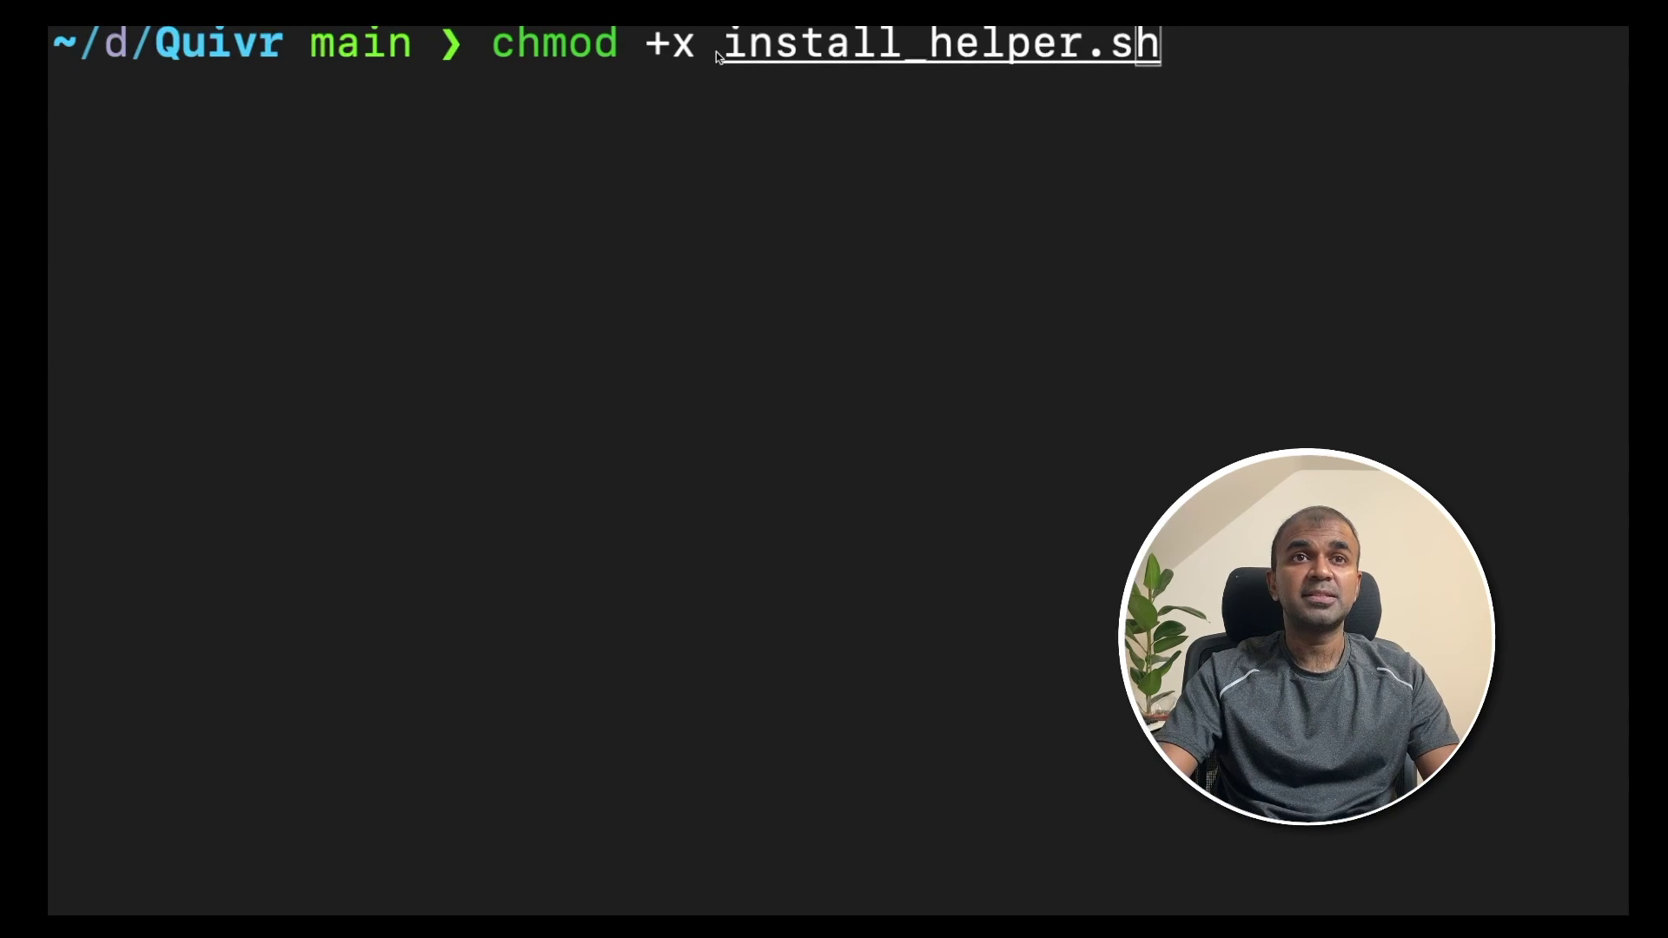
- Make install_helper.sh executable with chmod +x and run ./install_helper.sh
click(719, 55)
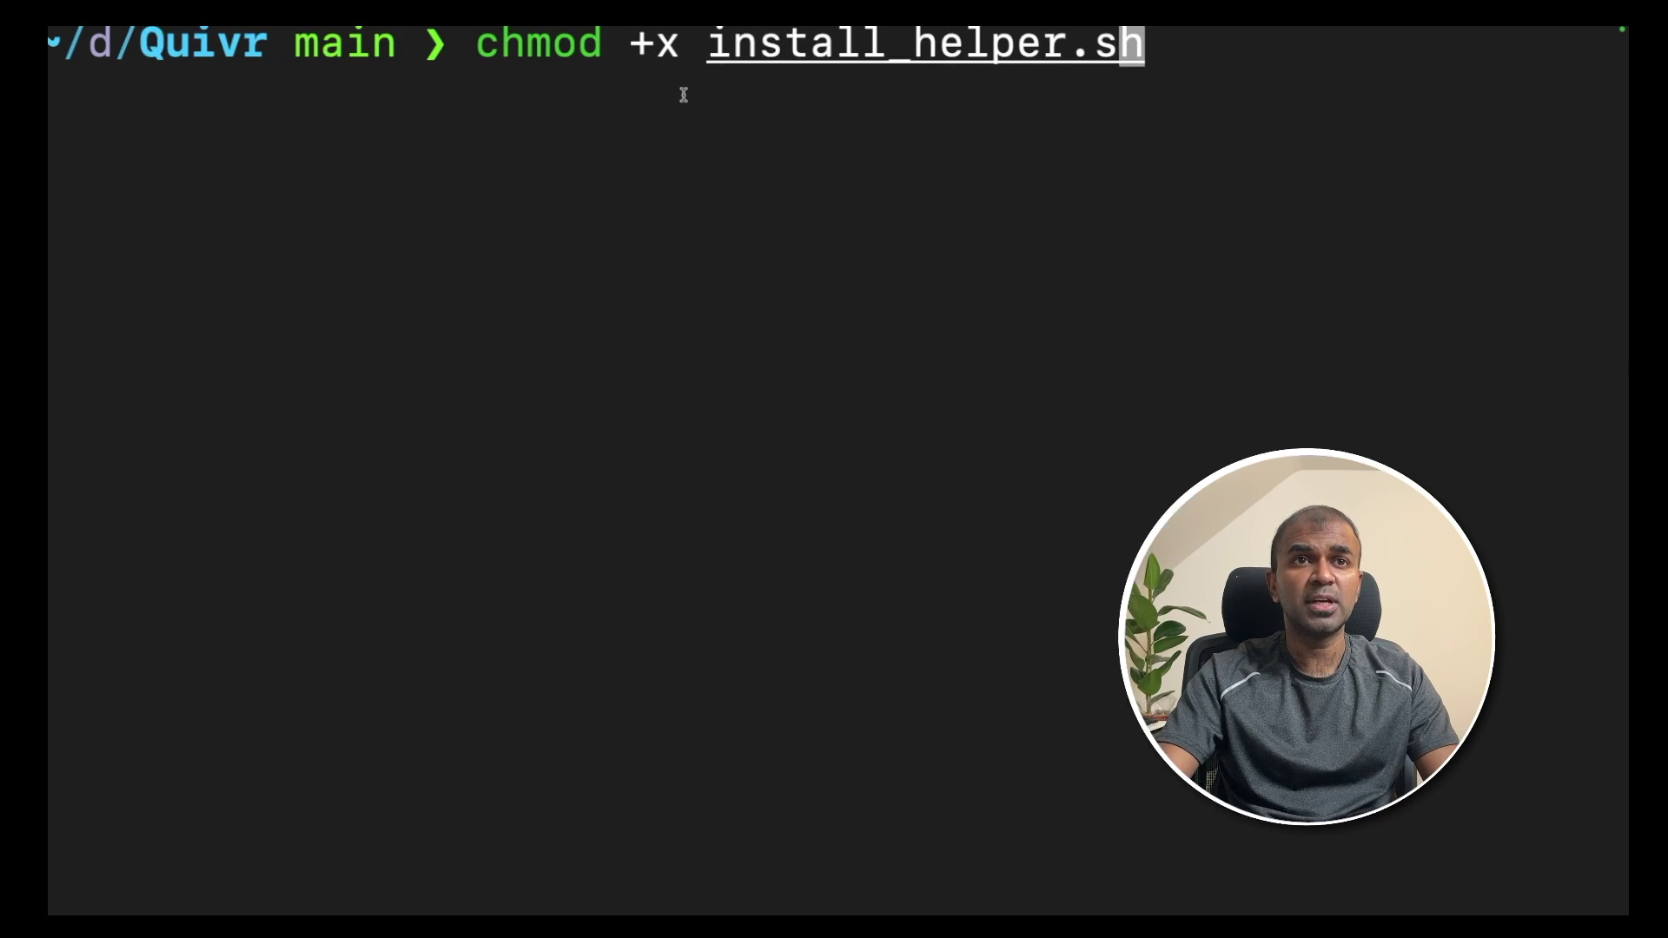
double_click(504, 50)
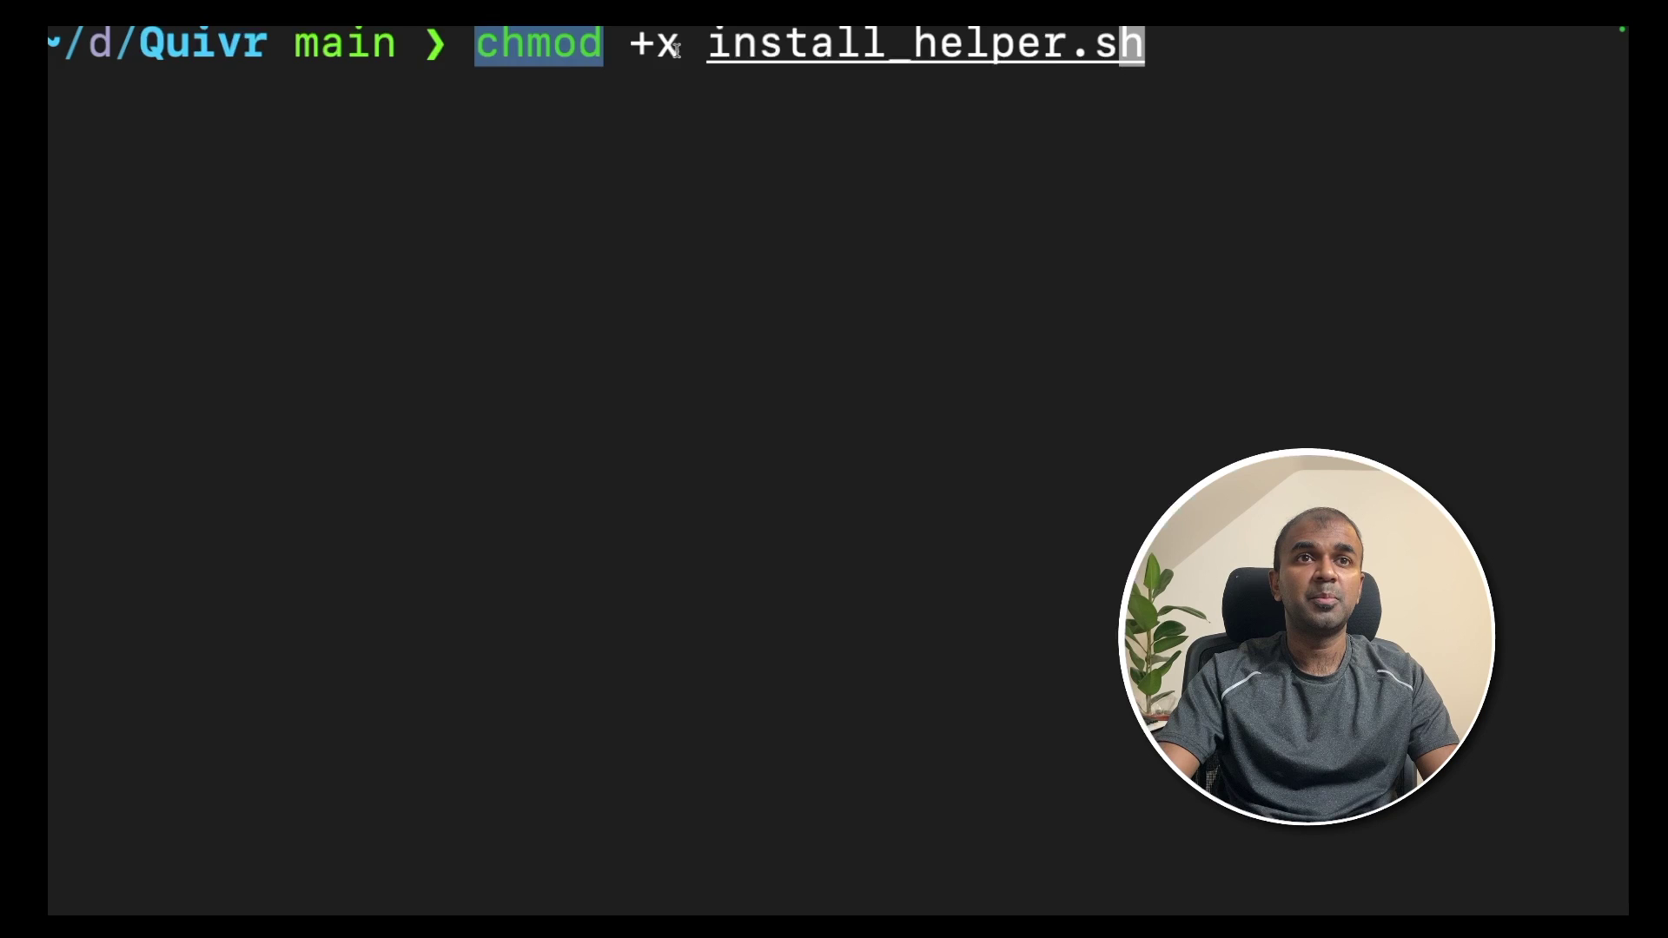
drag(679, 51, 52, 45)
click(1134, 72)
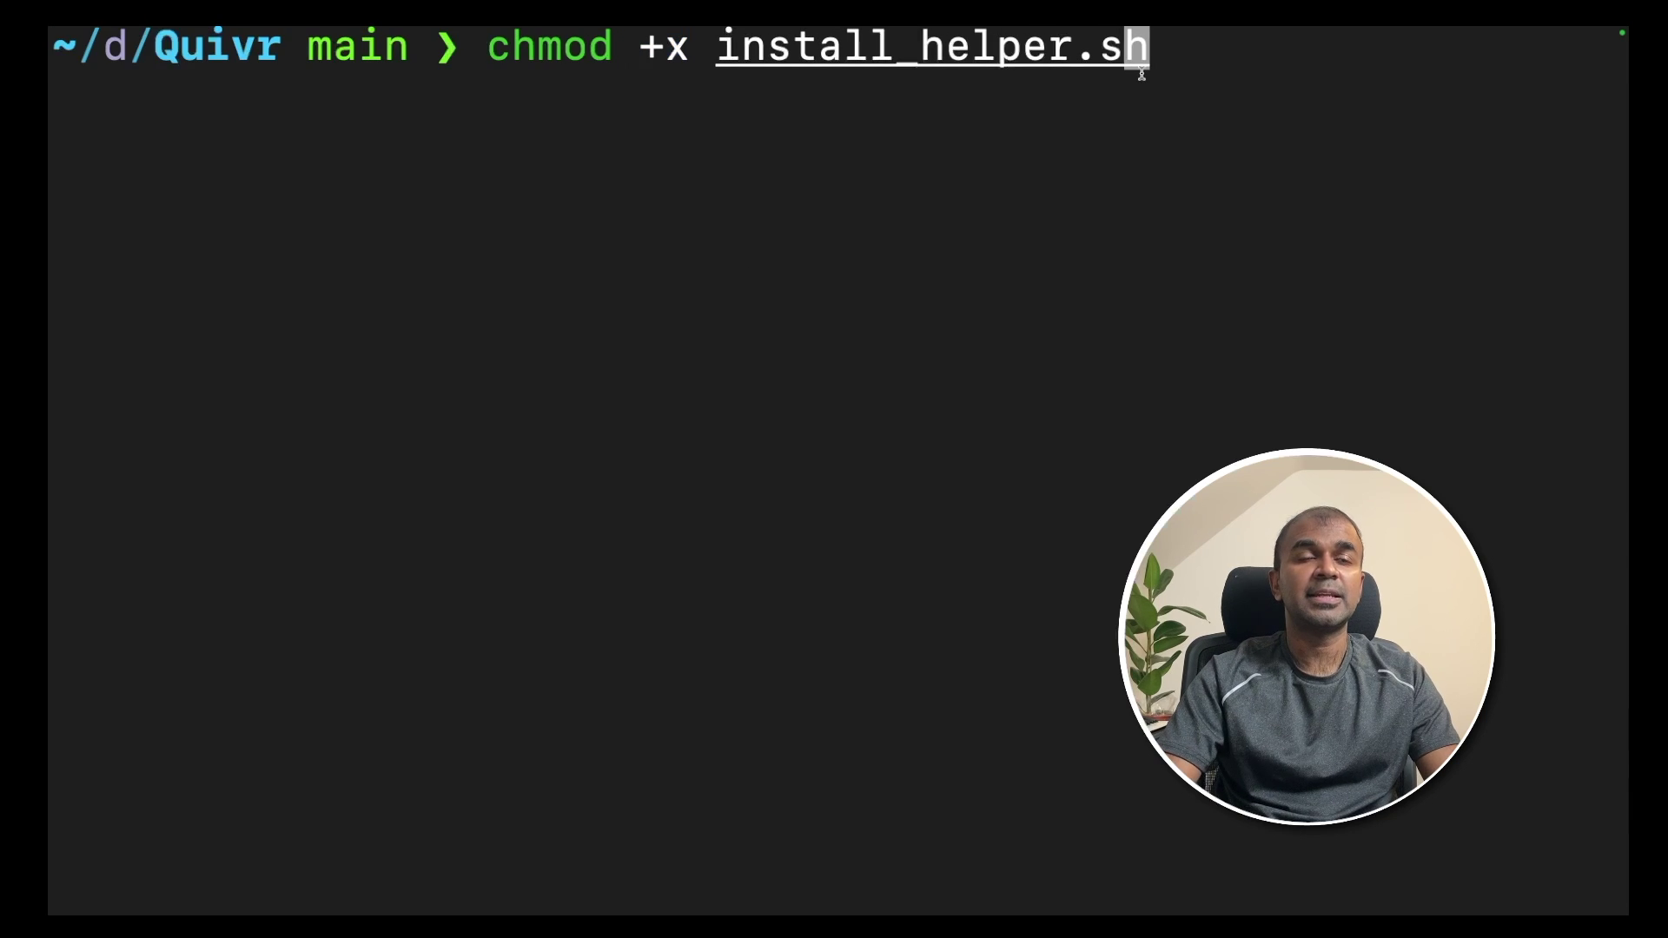
key(Return)
text(./)
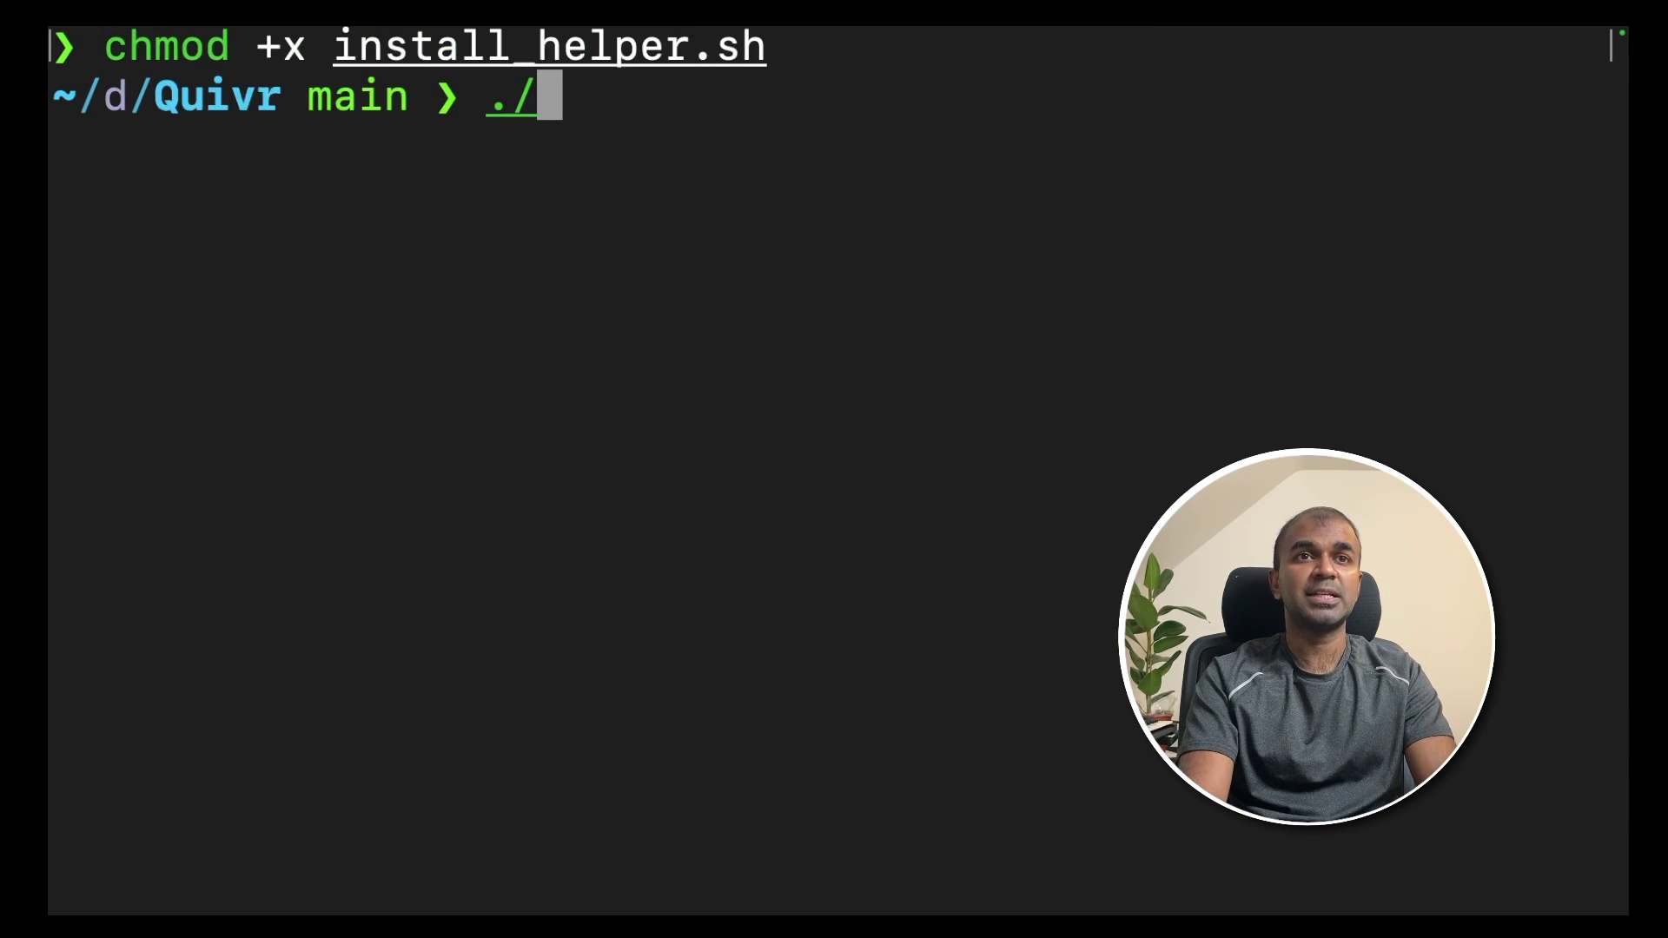
text(ins)
key(Tab)
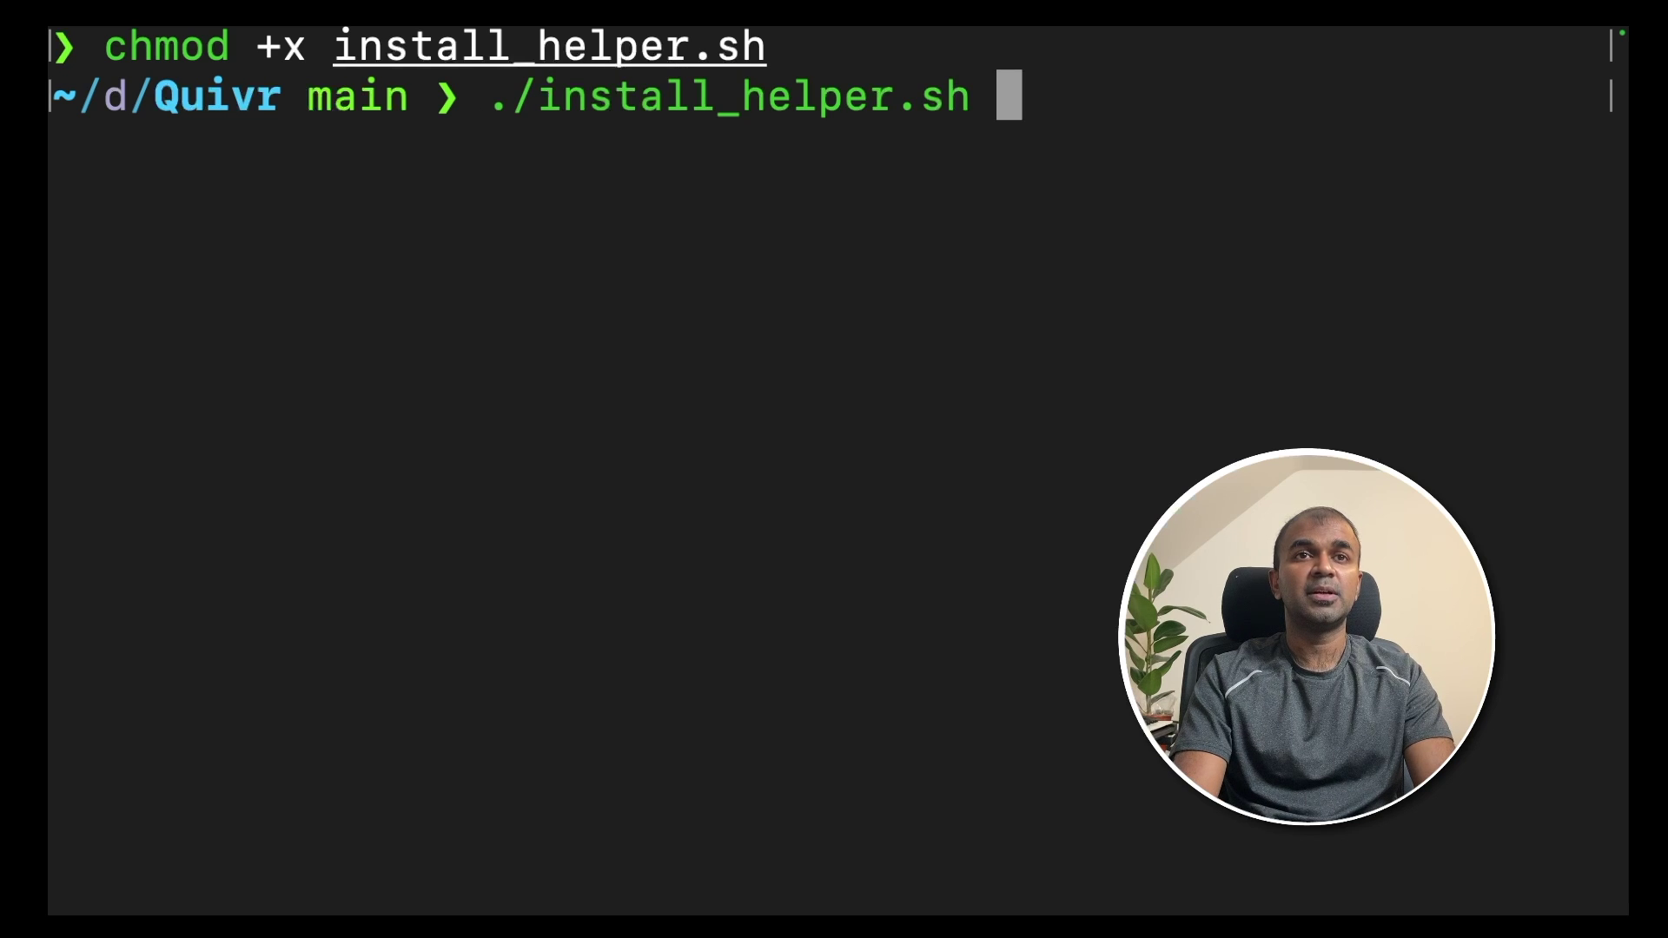
key(Return)
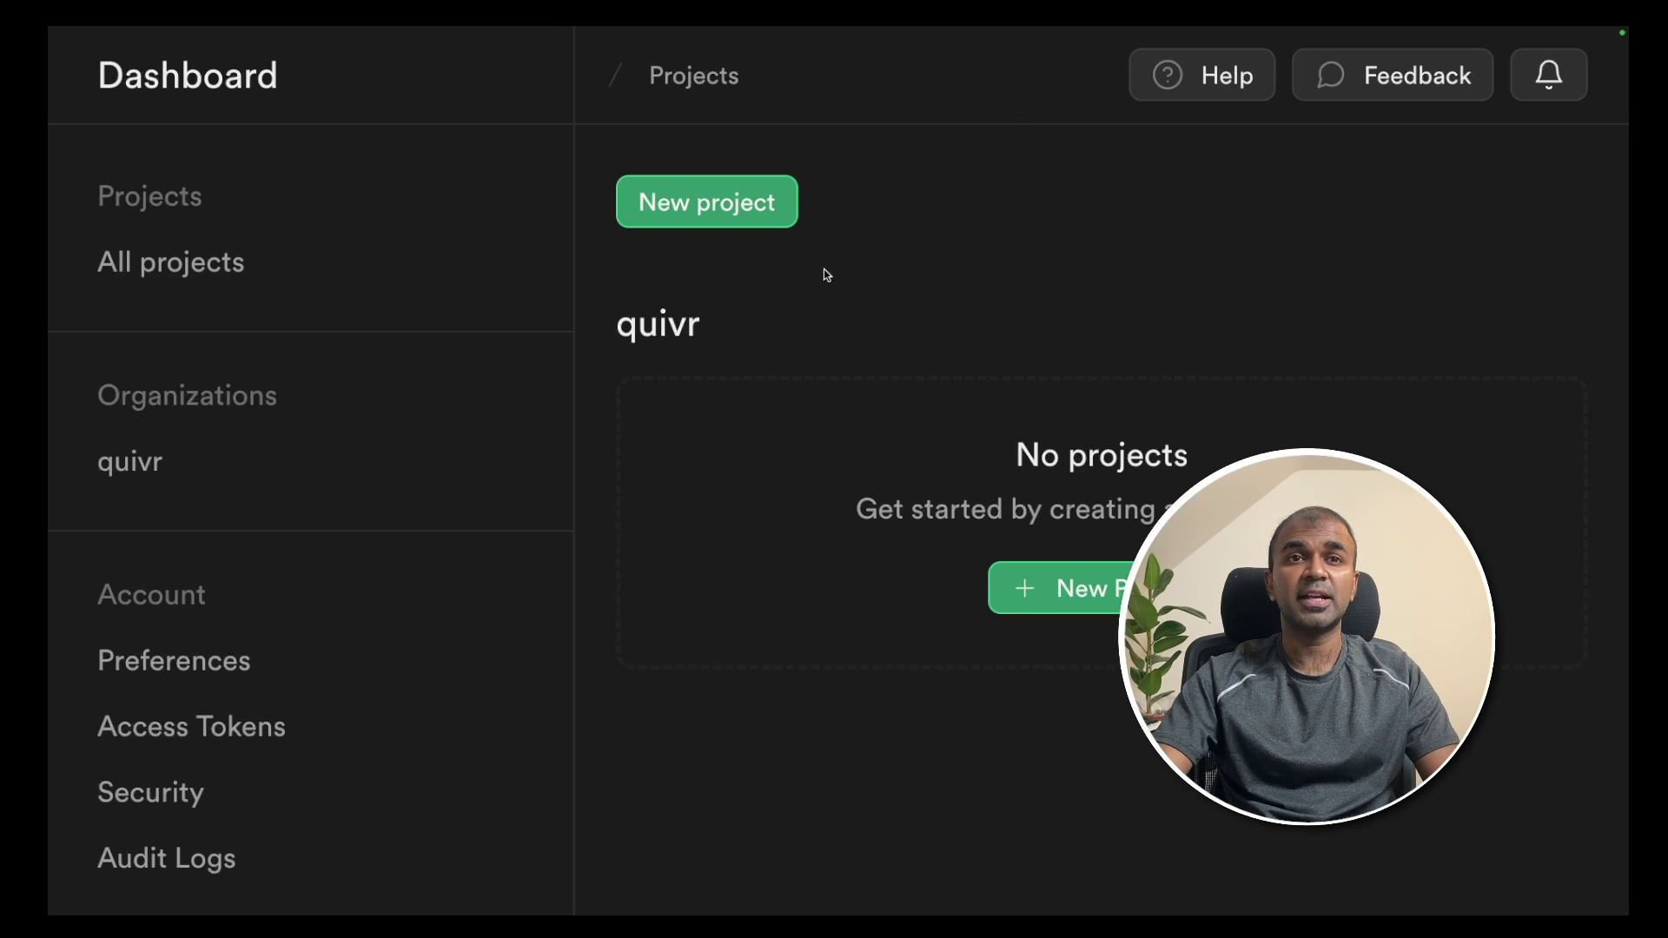
- Start a new Supabase project in the quivr organization and name it demo
click(743, 211)
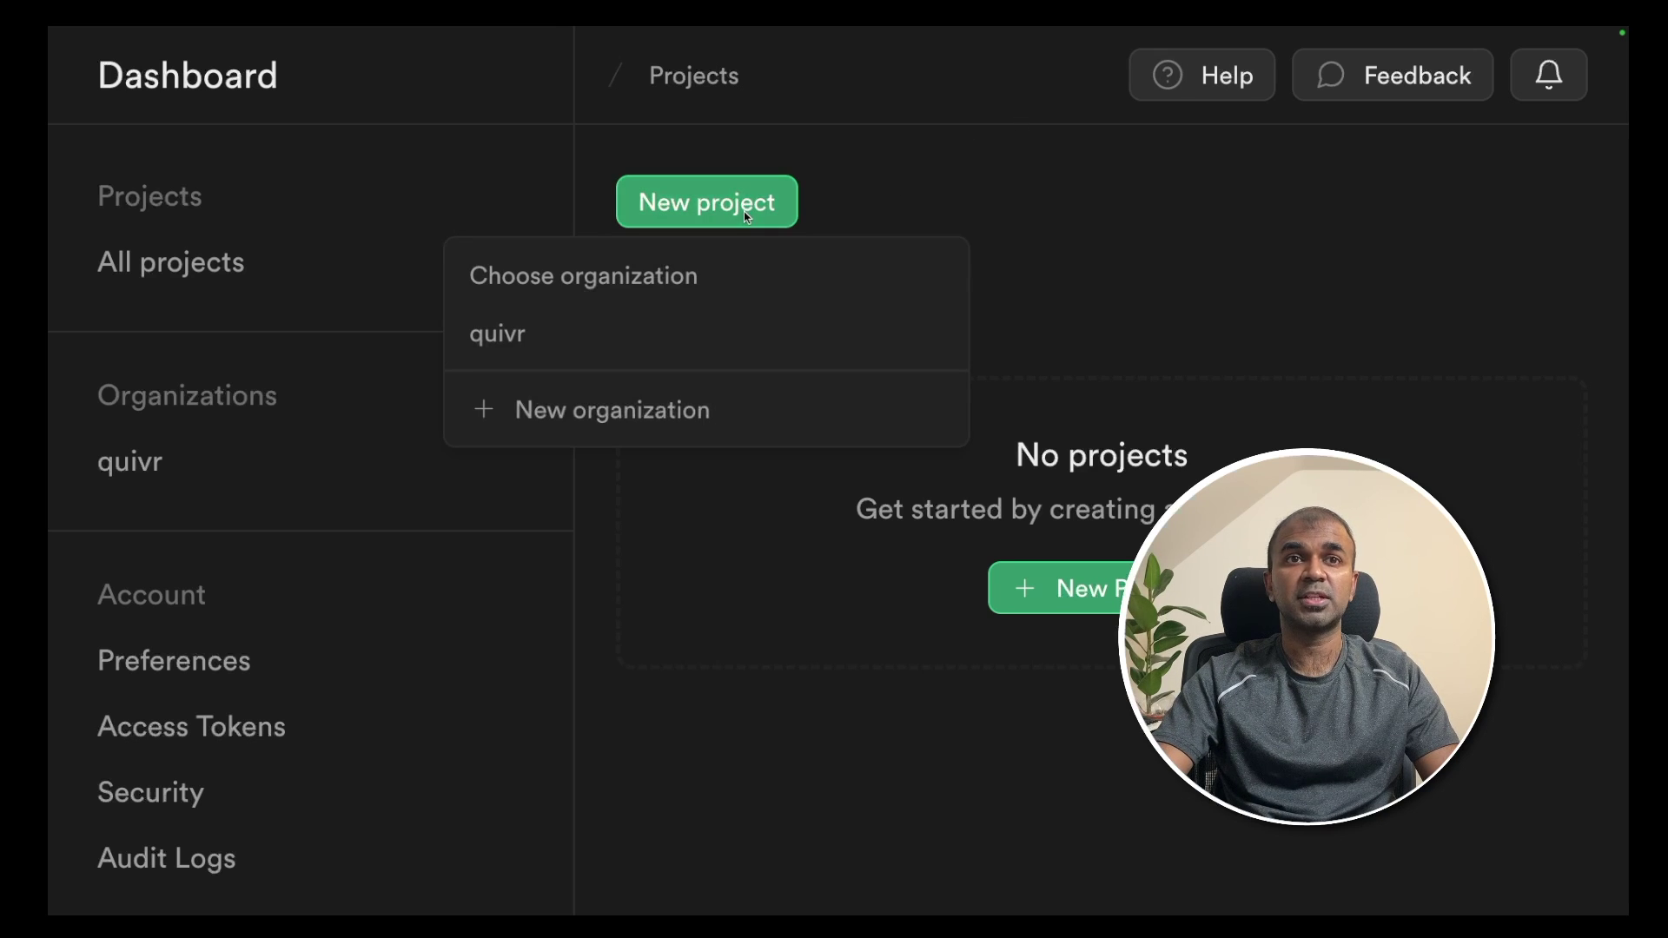
click(623, 327)
scroll(827, 522, down, 5)
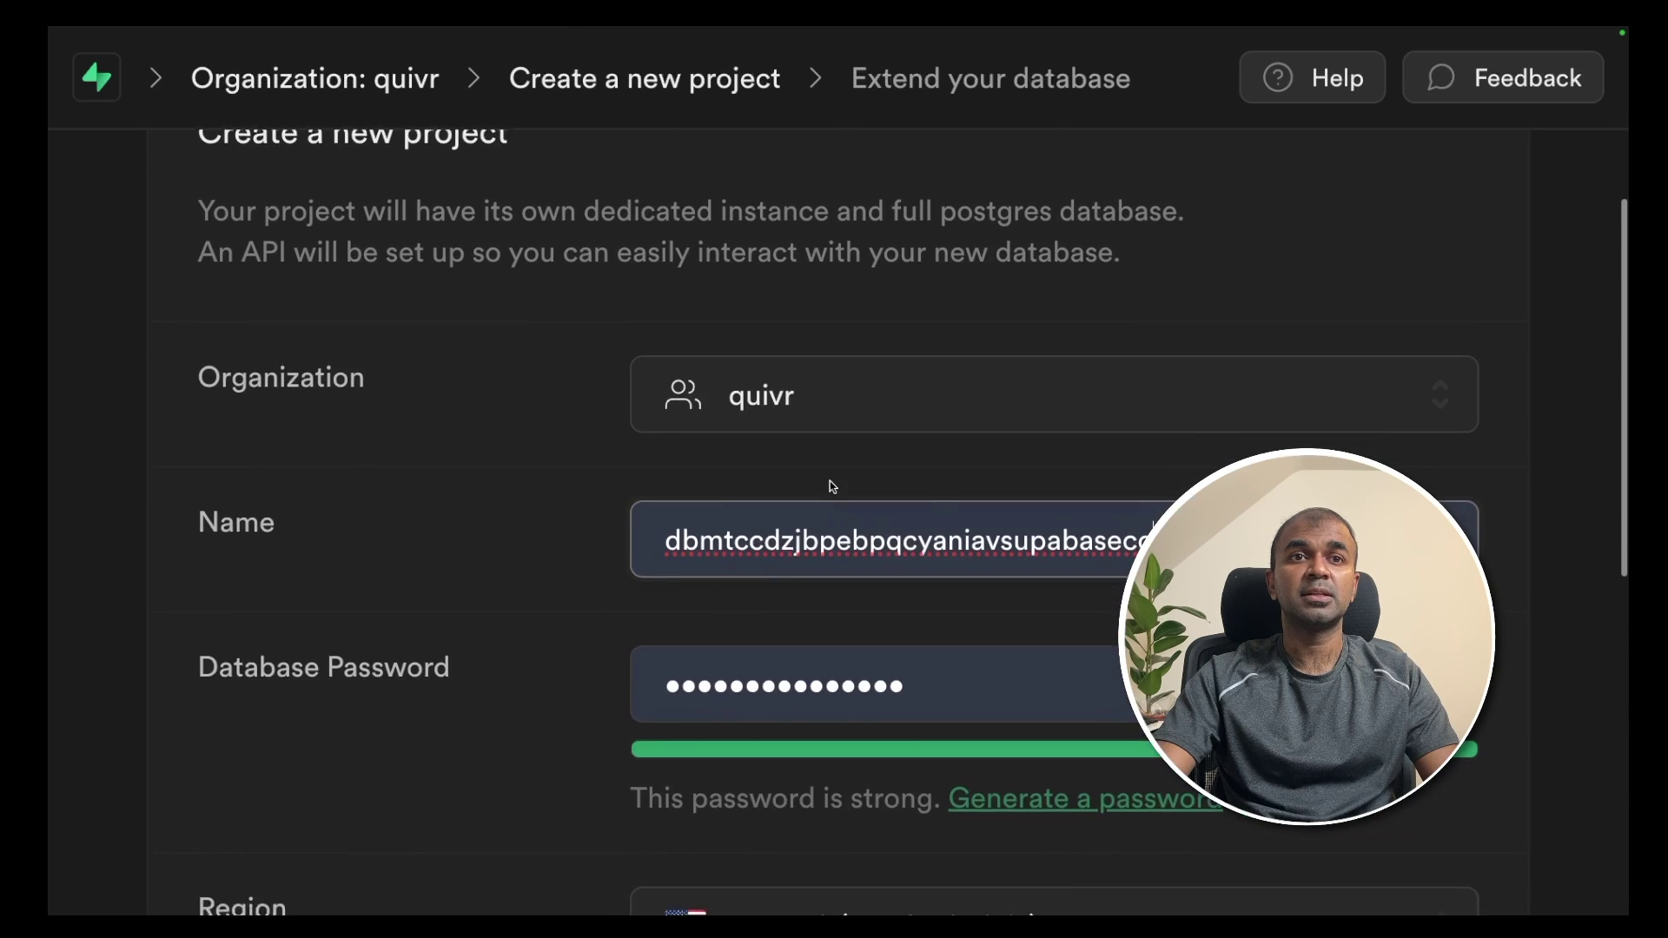
triple_click(831, 483)
text(demo)
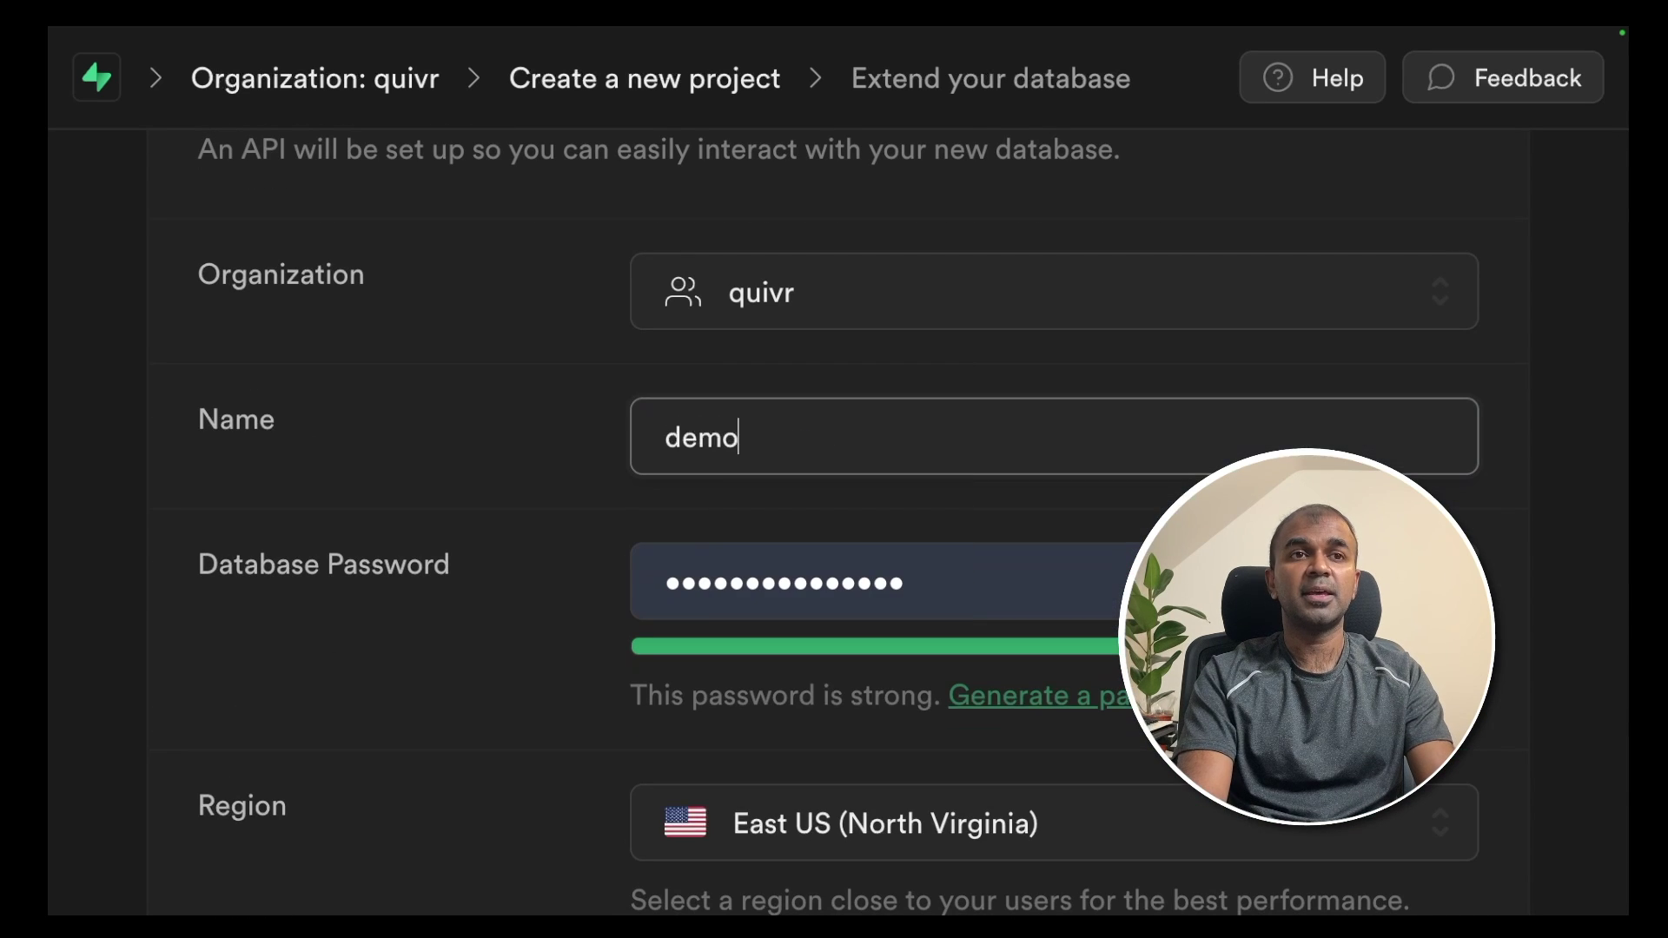
key(Tab)
- Generate and copy a strong database password, then create the project
scroll(875, 380, down, 5)
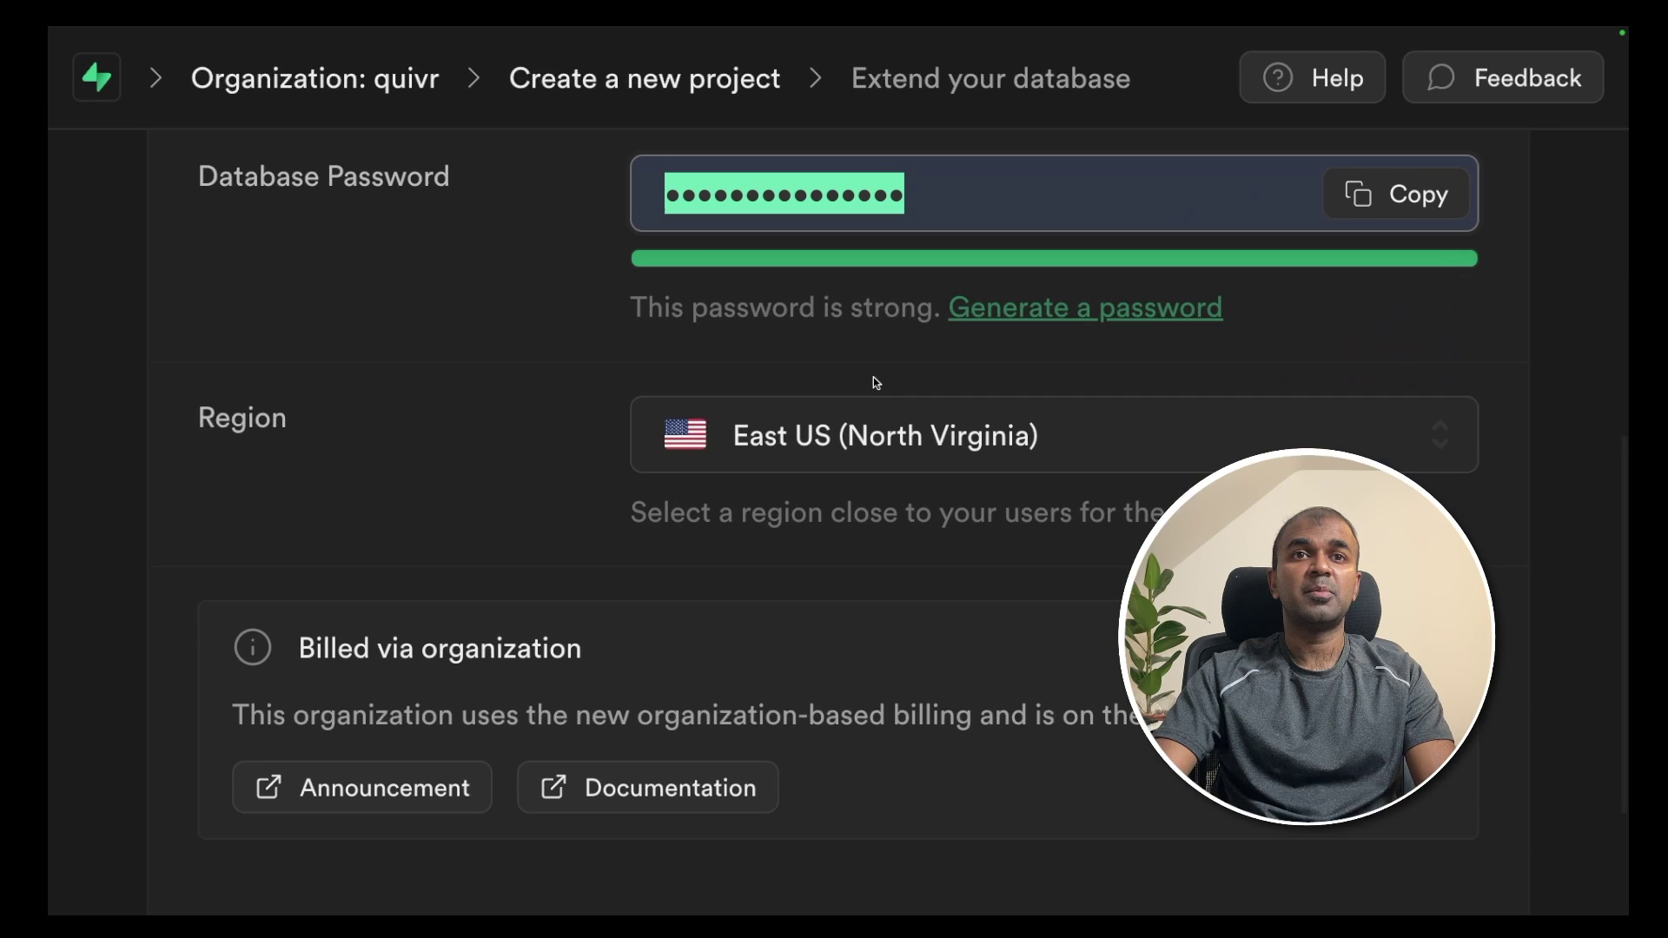
click(1052, 318)
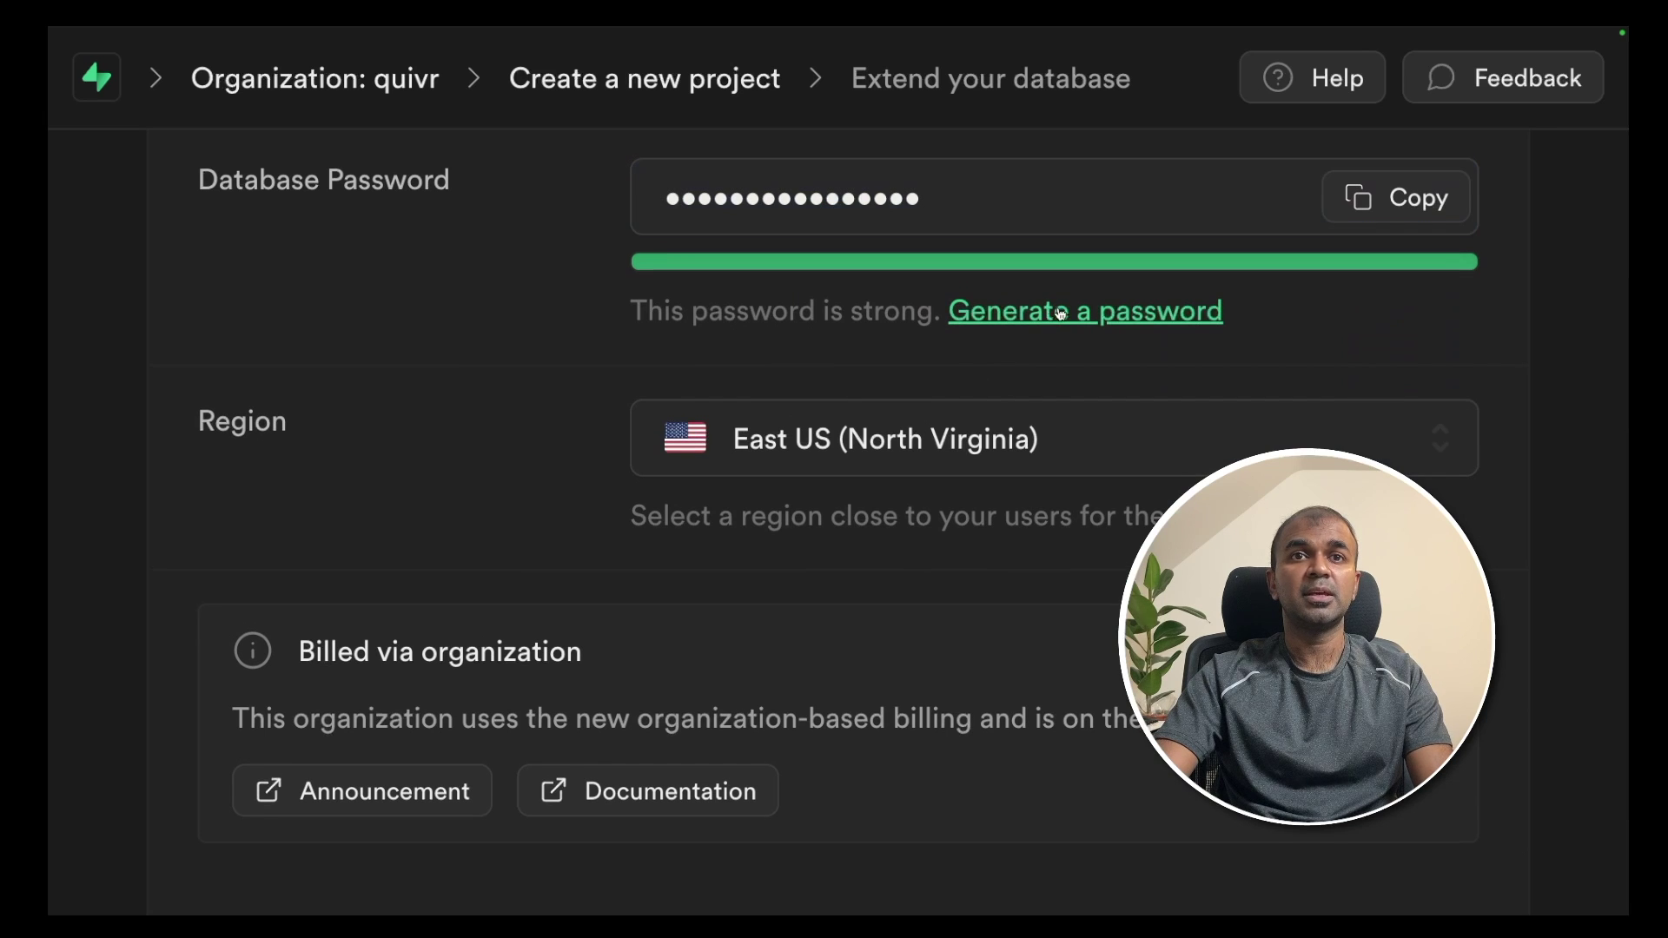
click(1390, 200)
scroll(1007, 351, down, 1)
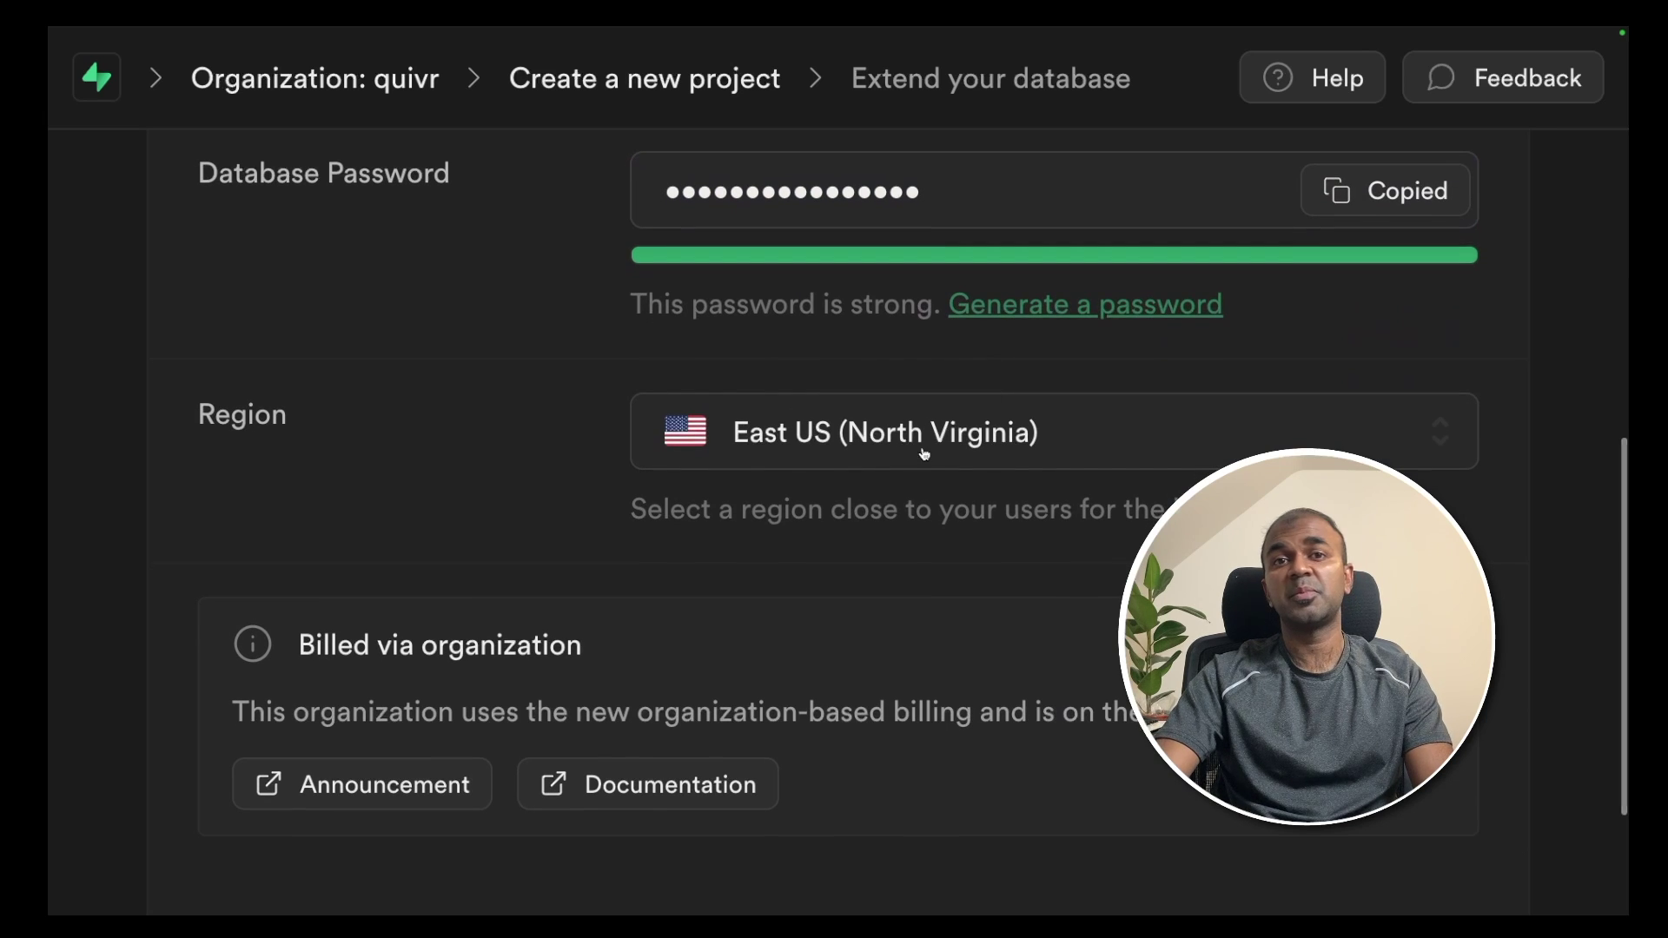
scroll(906, 477, down, 3)
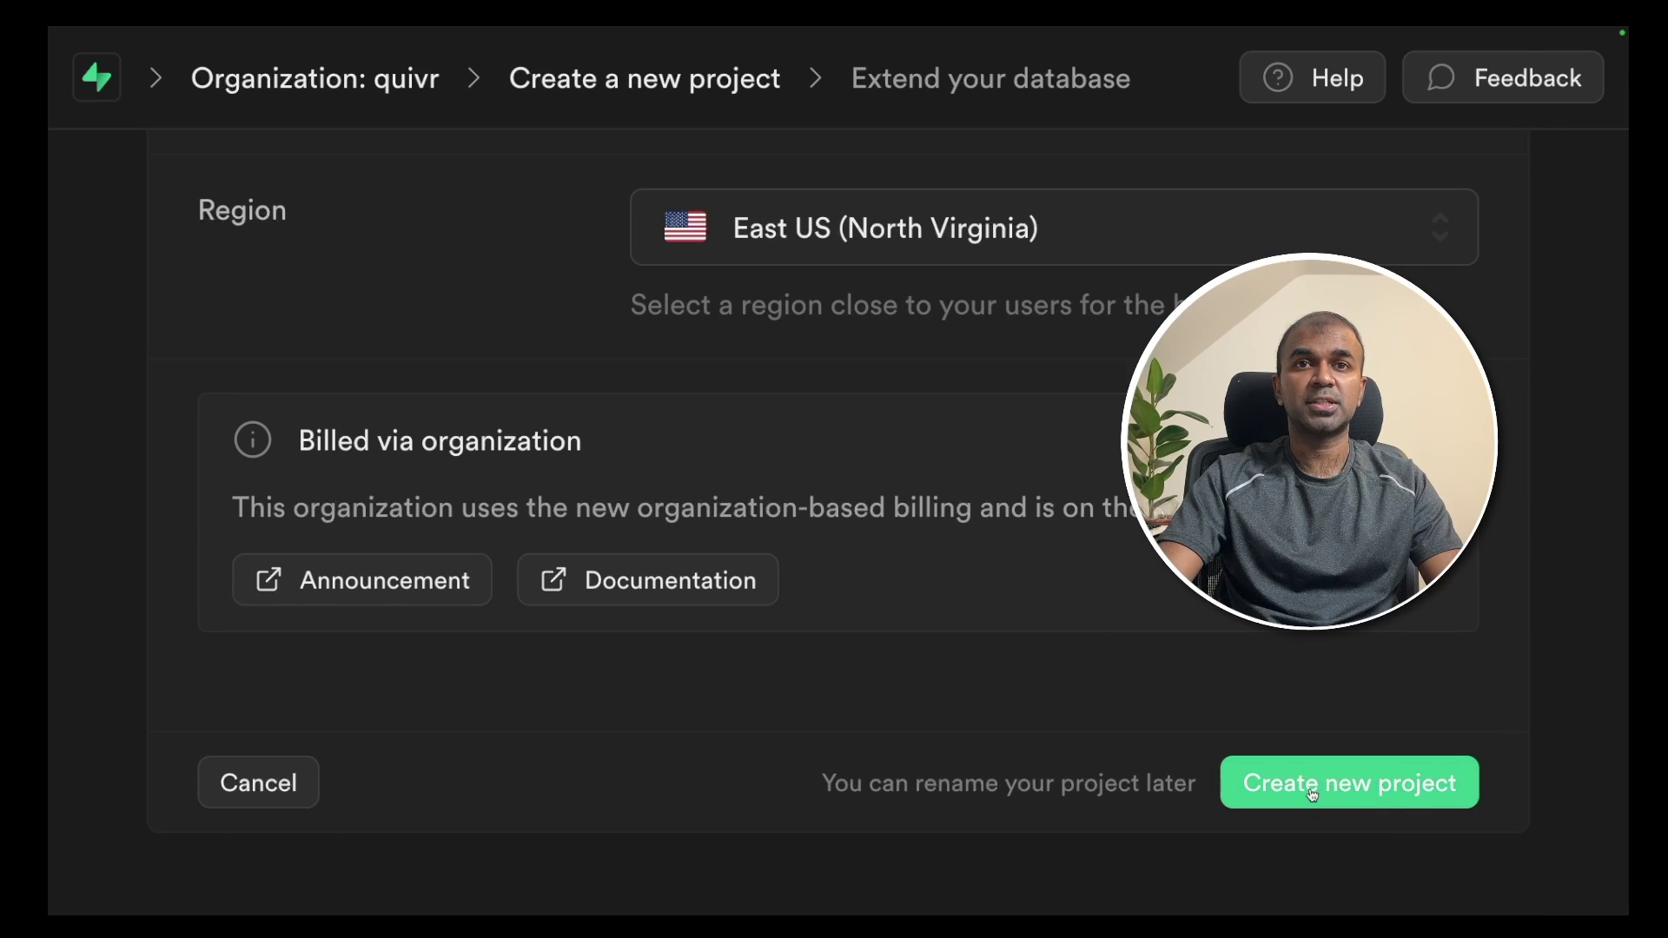
click(1298, 792)
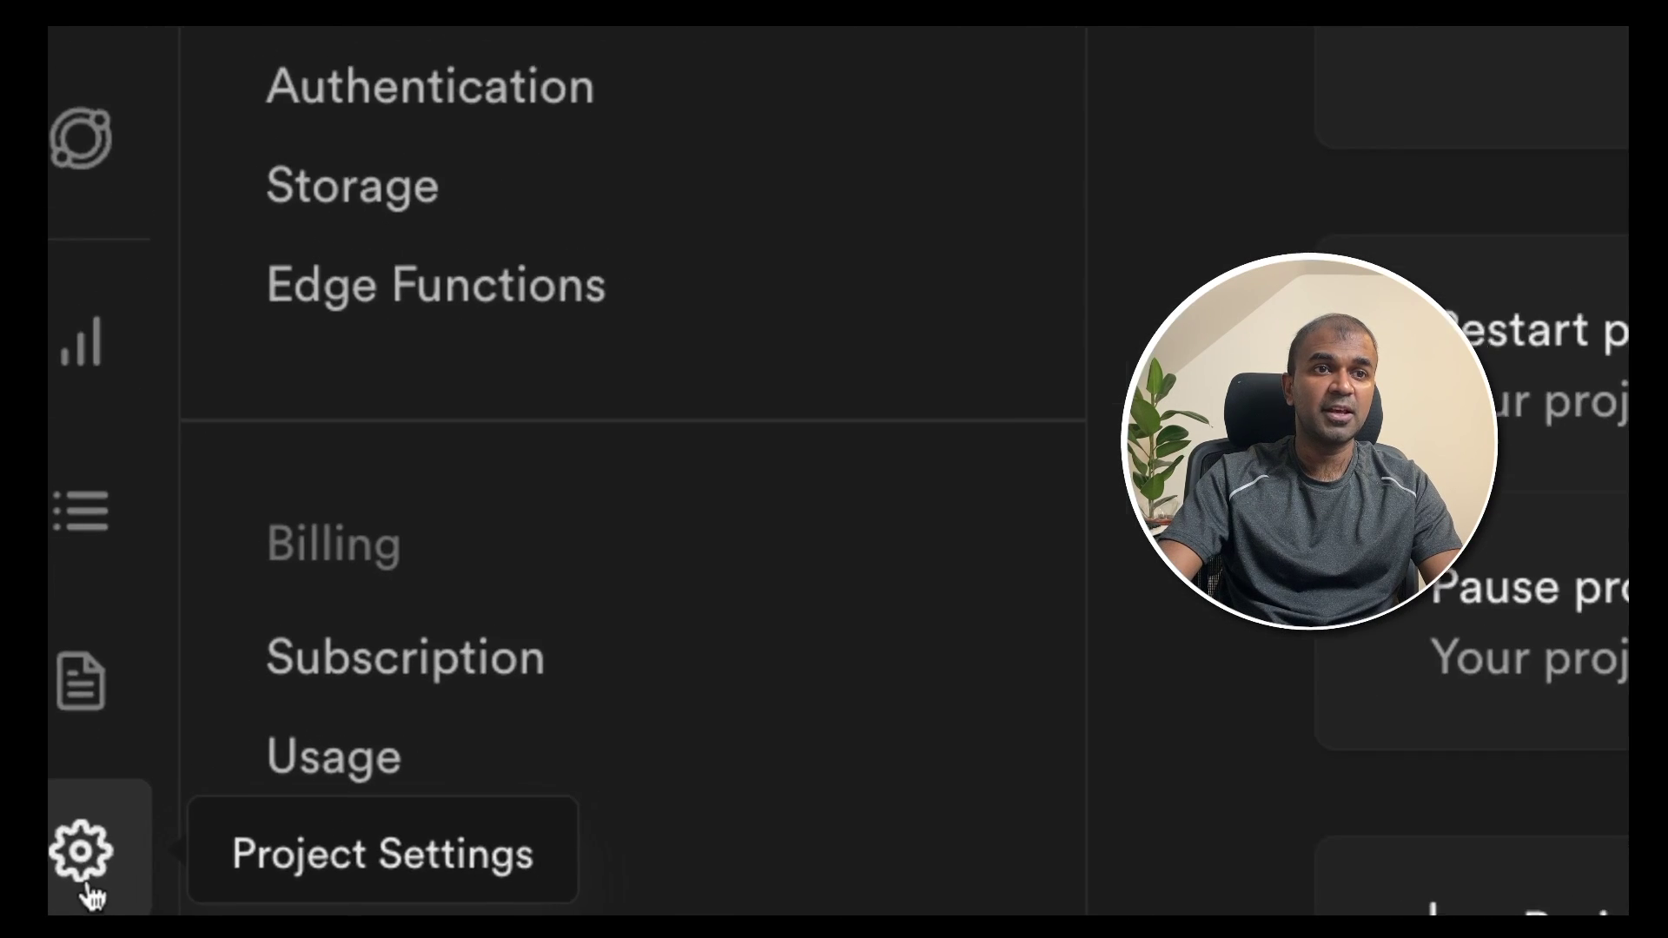
- Copy the Project URL from the demo project's API settings page
click(82, 847)
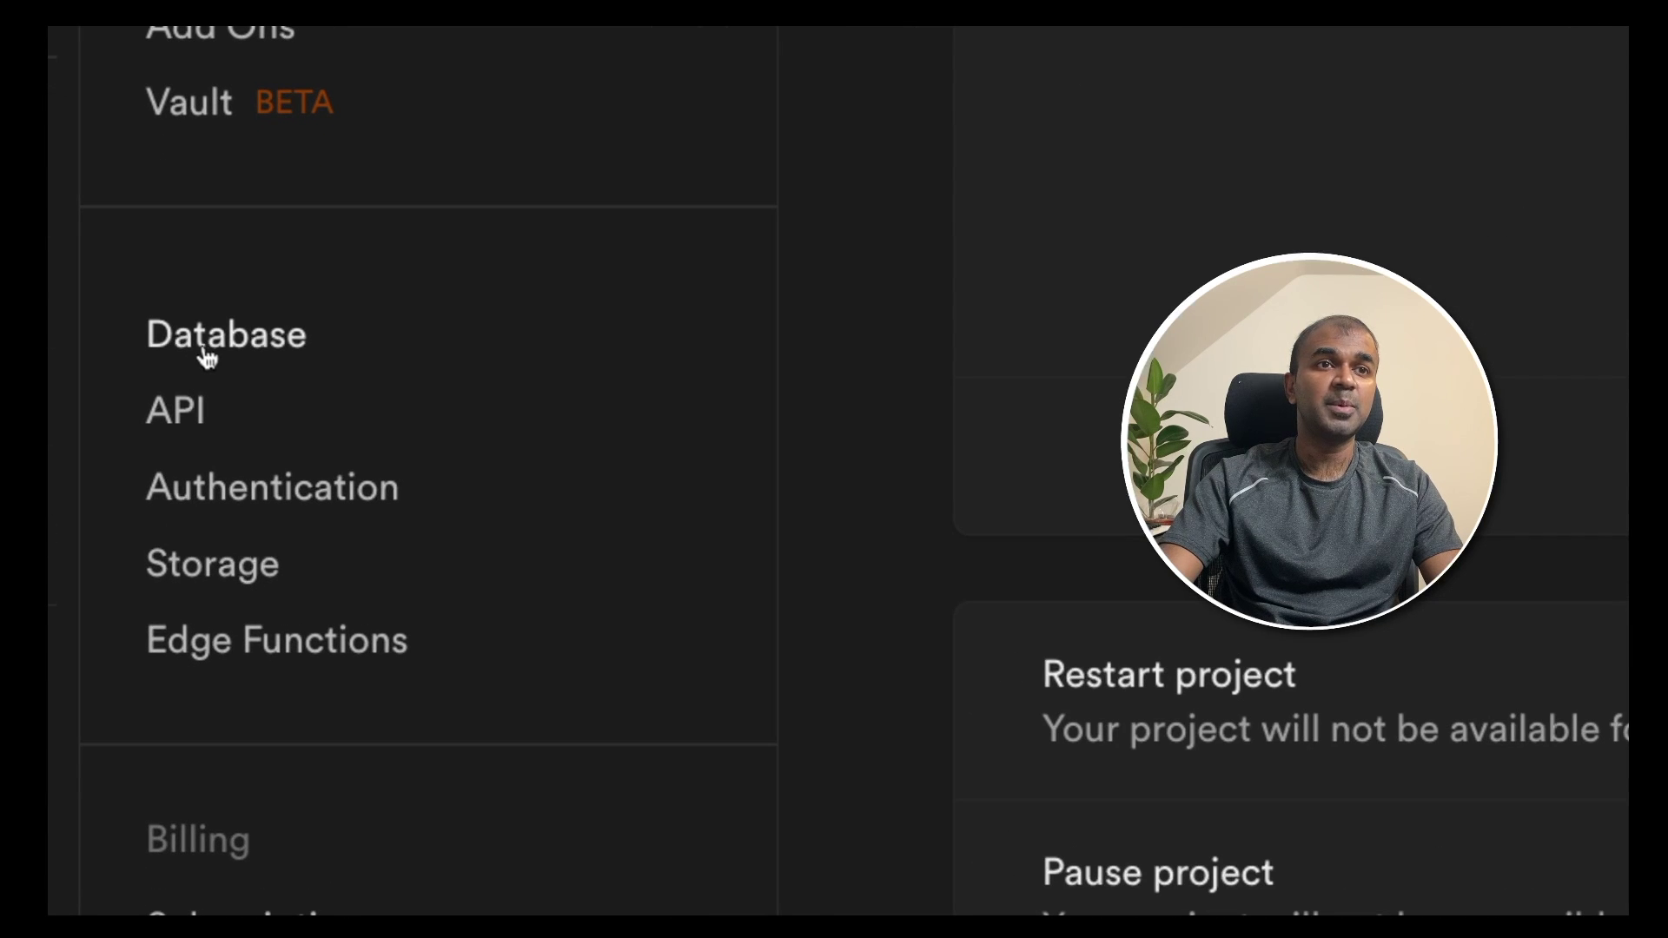
click(185, 430)
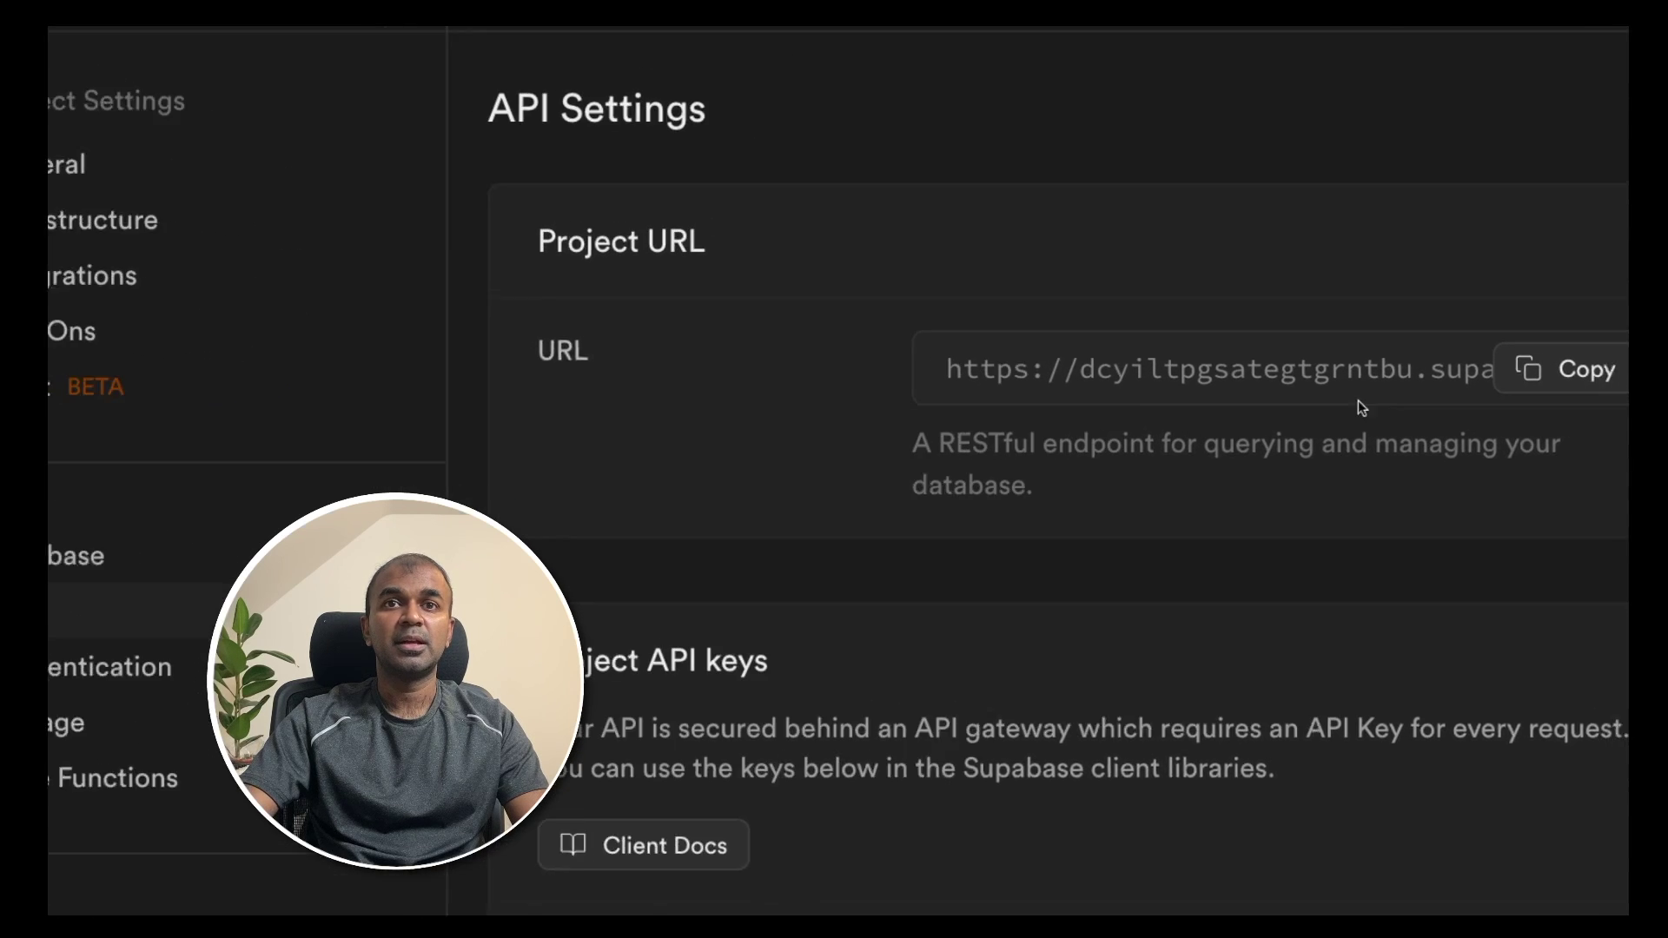
click(1574, 377)
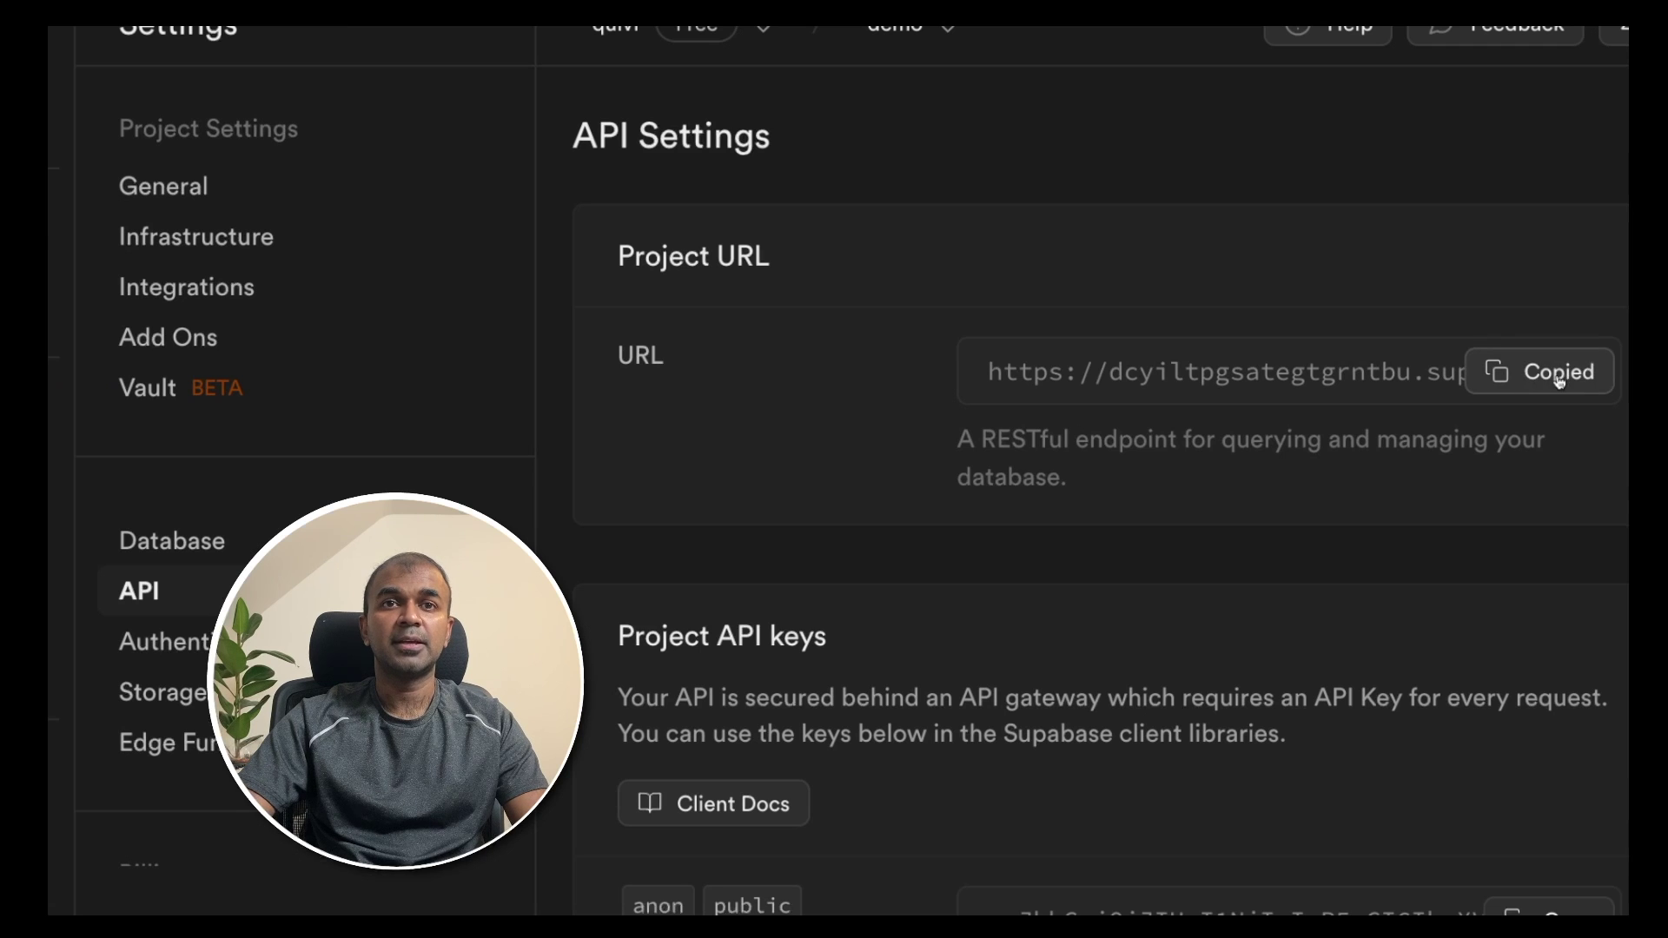
- Paste the Supabase project URL at the helper's SUPABASE_URL prompt
key(super+Tab)
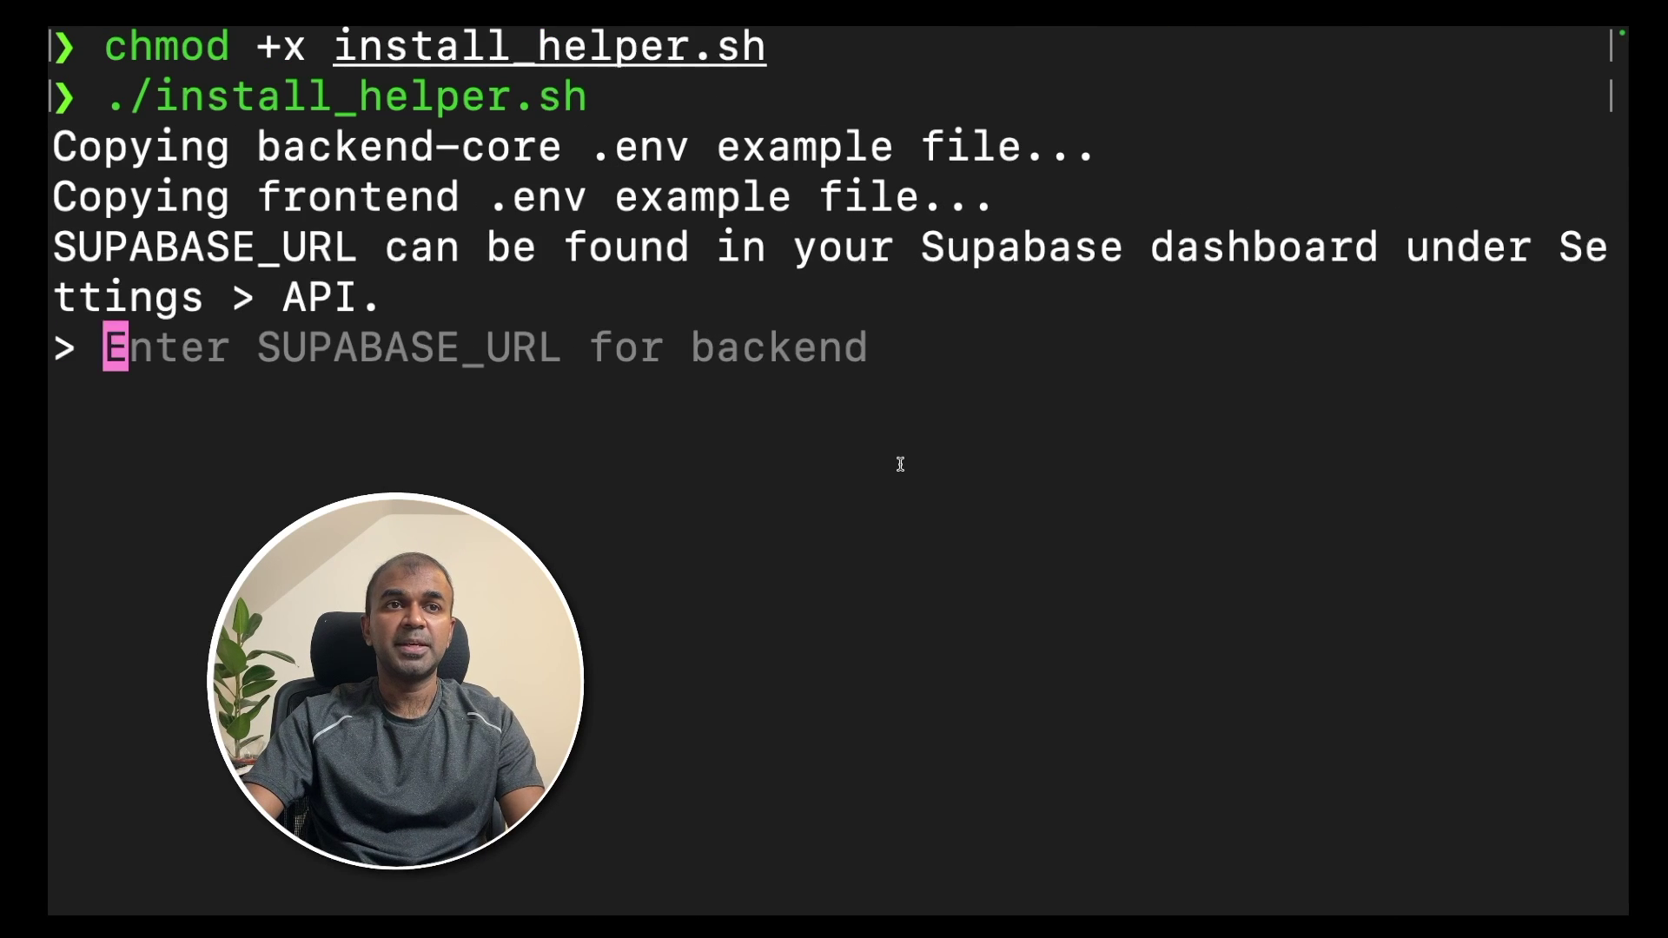
key(super+v)
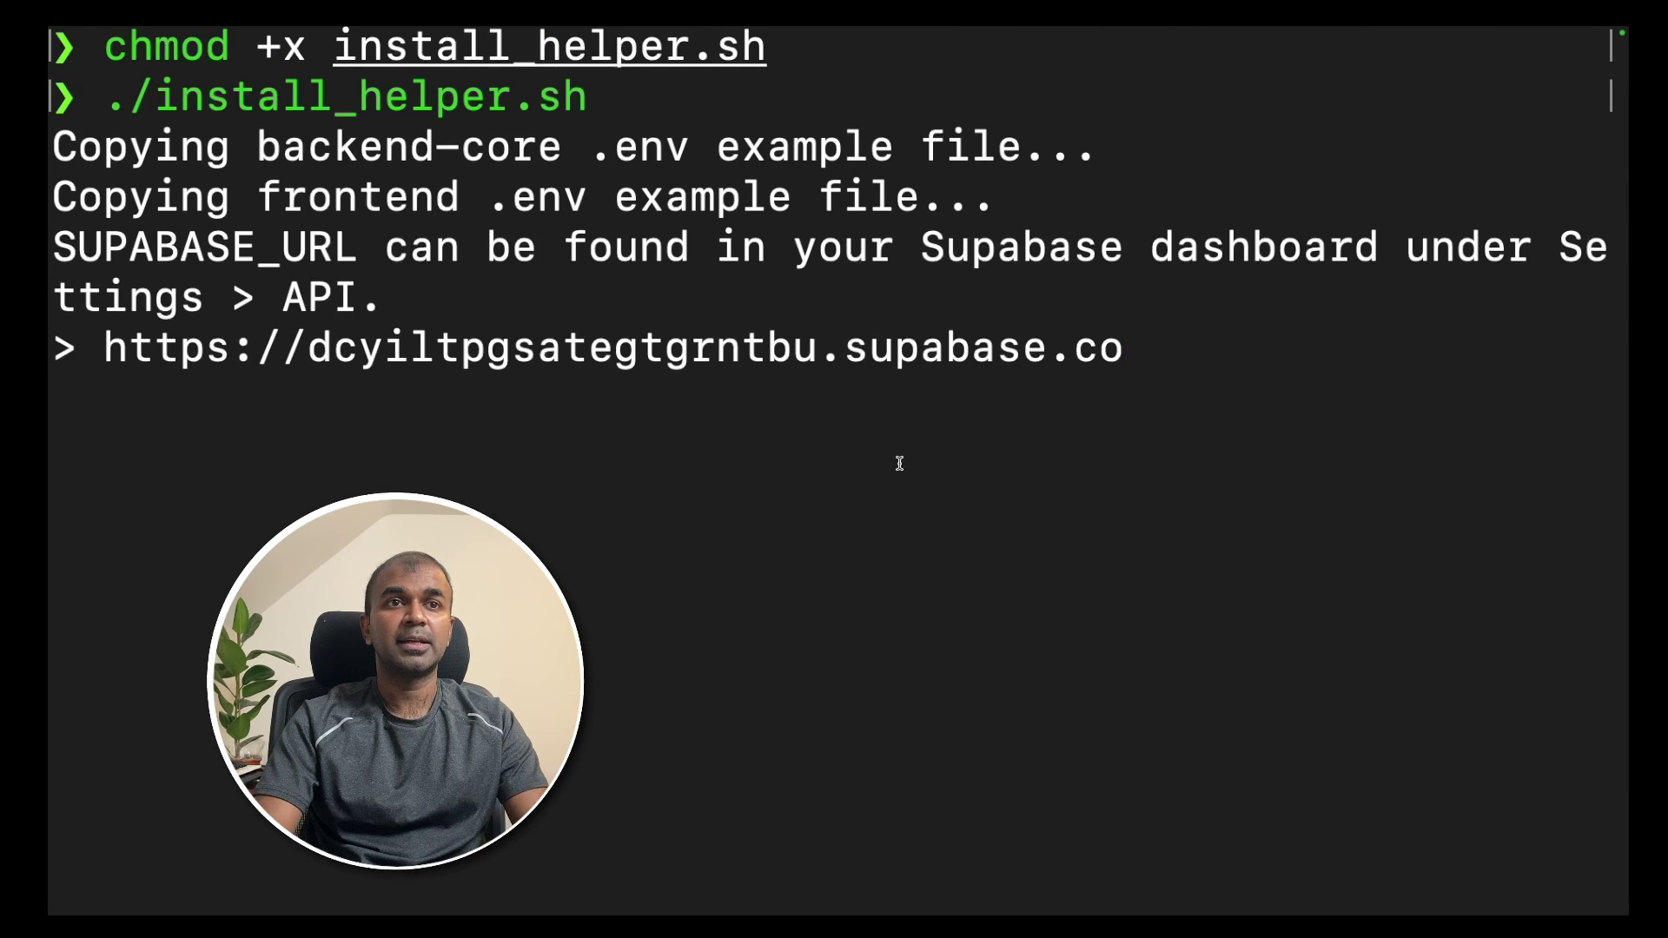
key(Return)
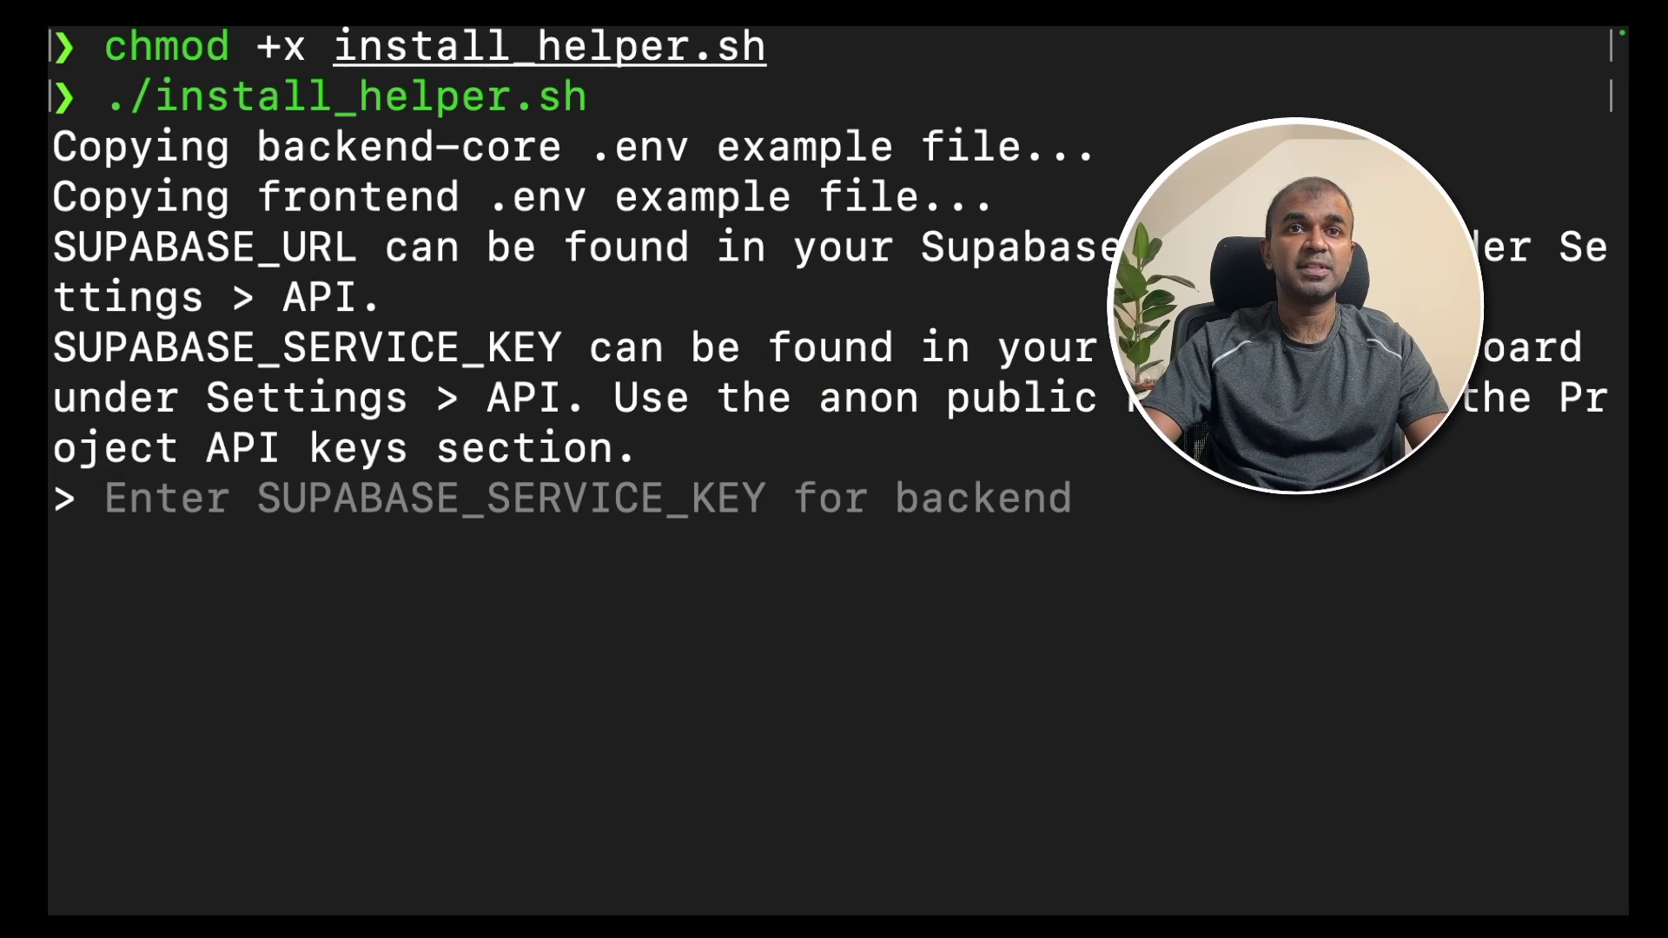
- Copy the anon public key from Supabase and submit it as the service key
key(super+Tab)
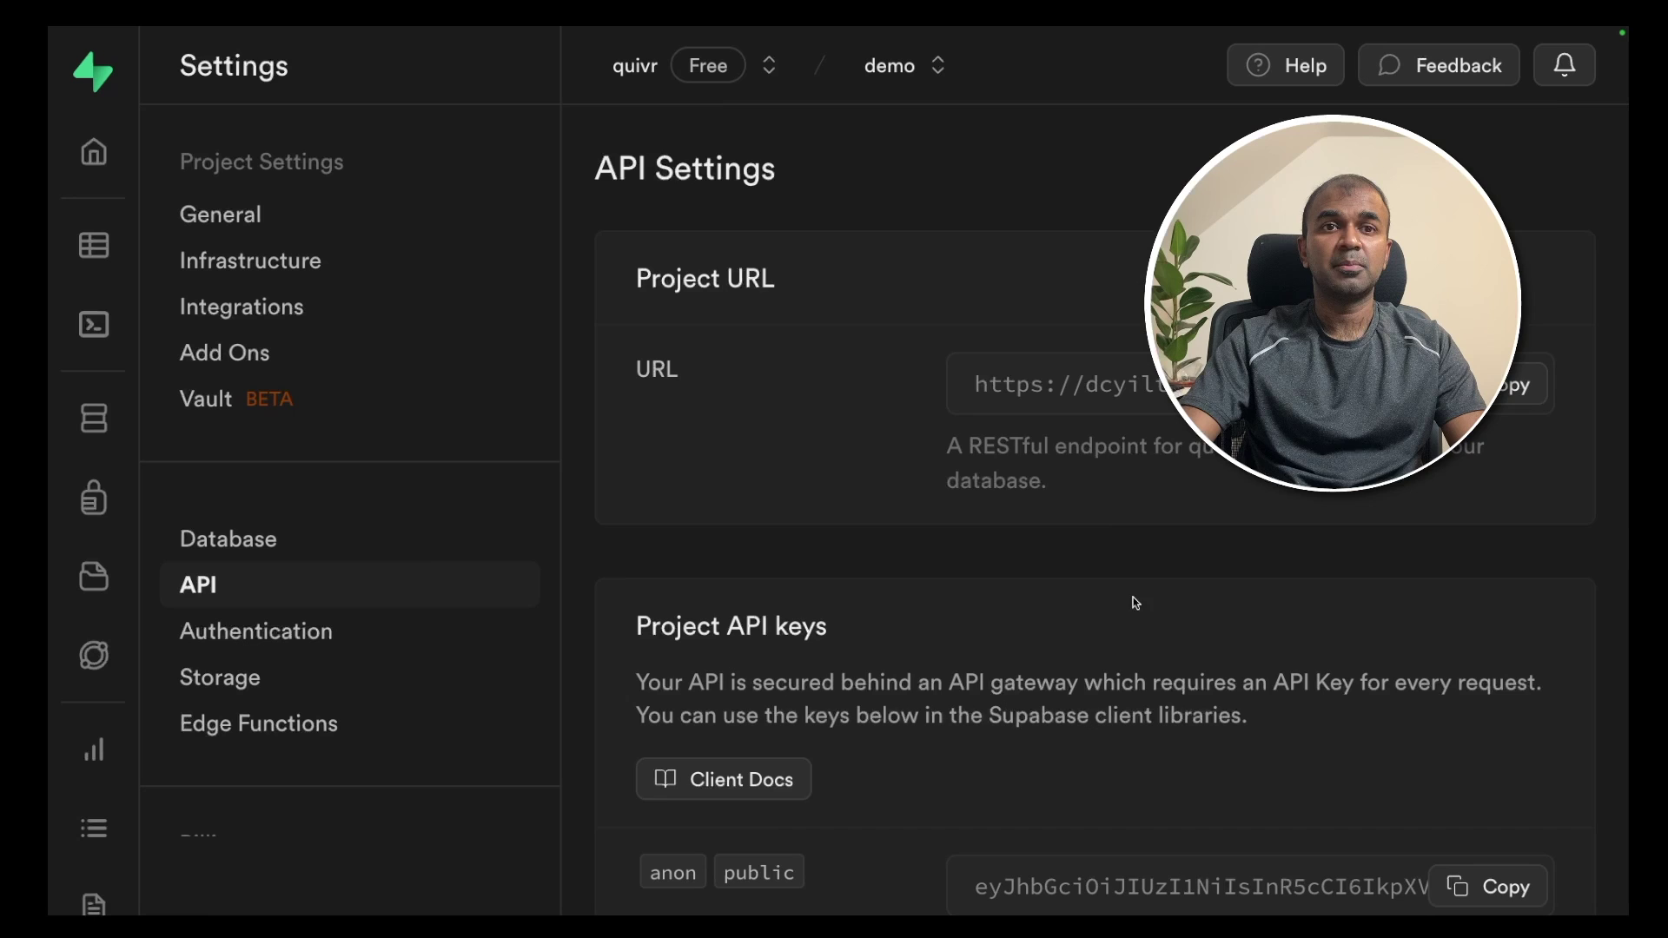
scroll(1135, 604, down, 3)
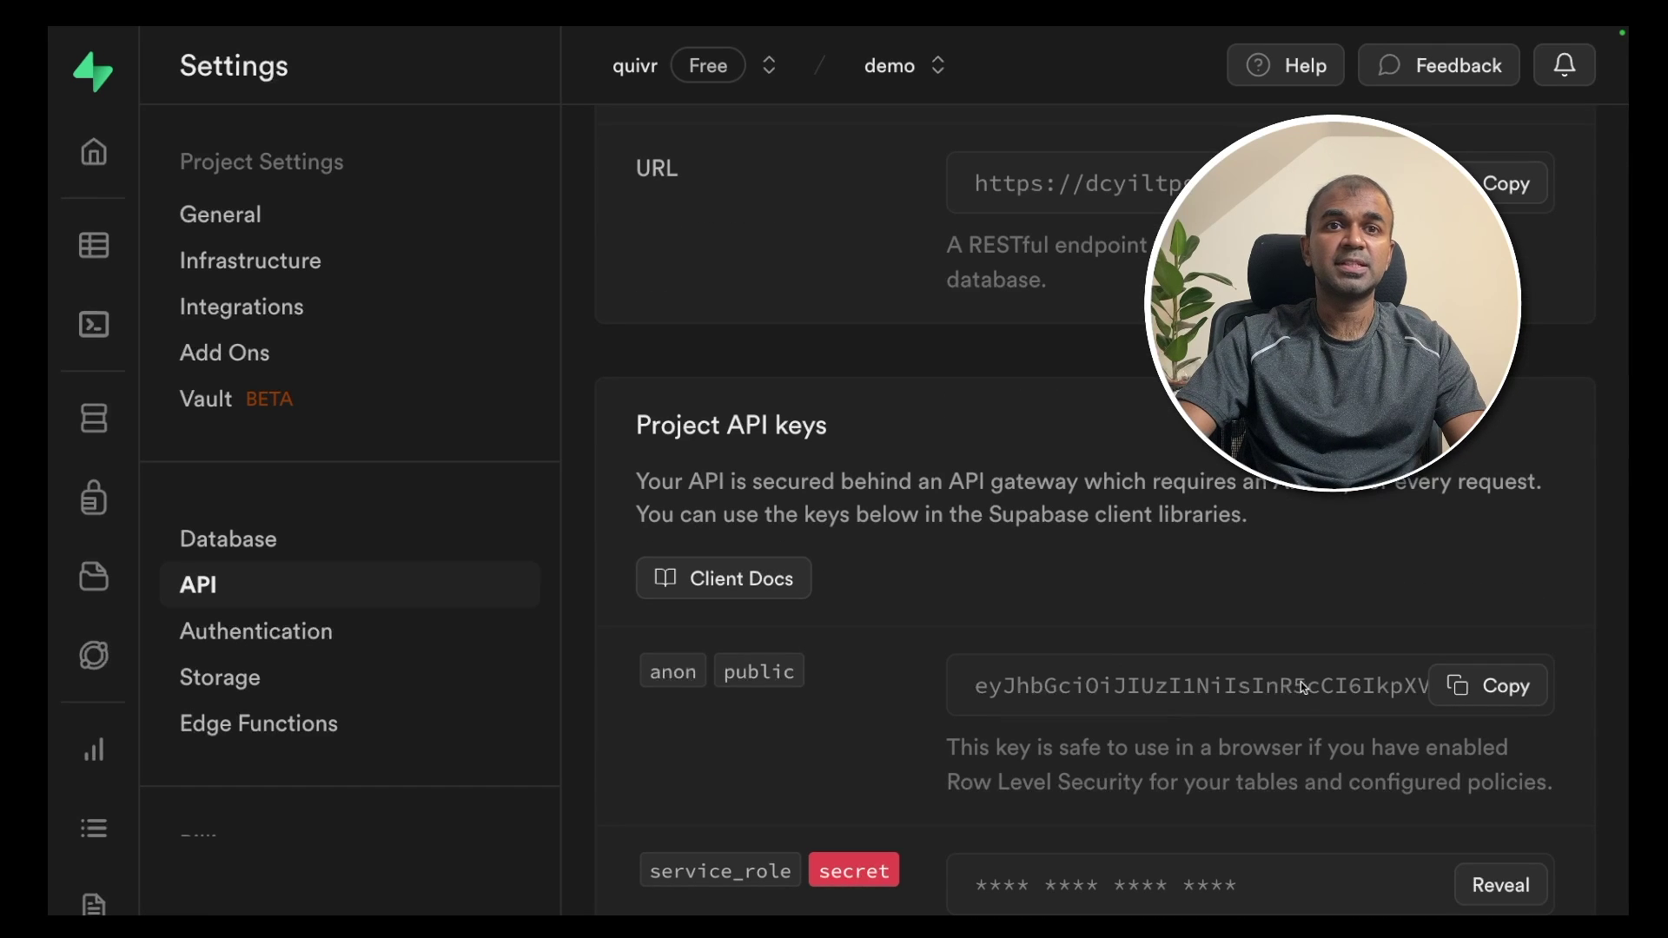
click(1465, 686)
key(super+Tab)
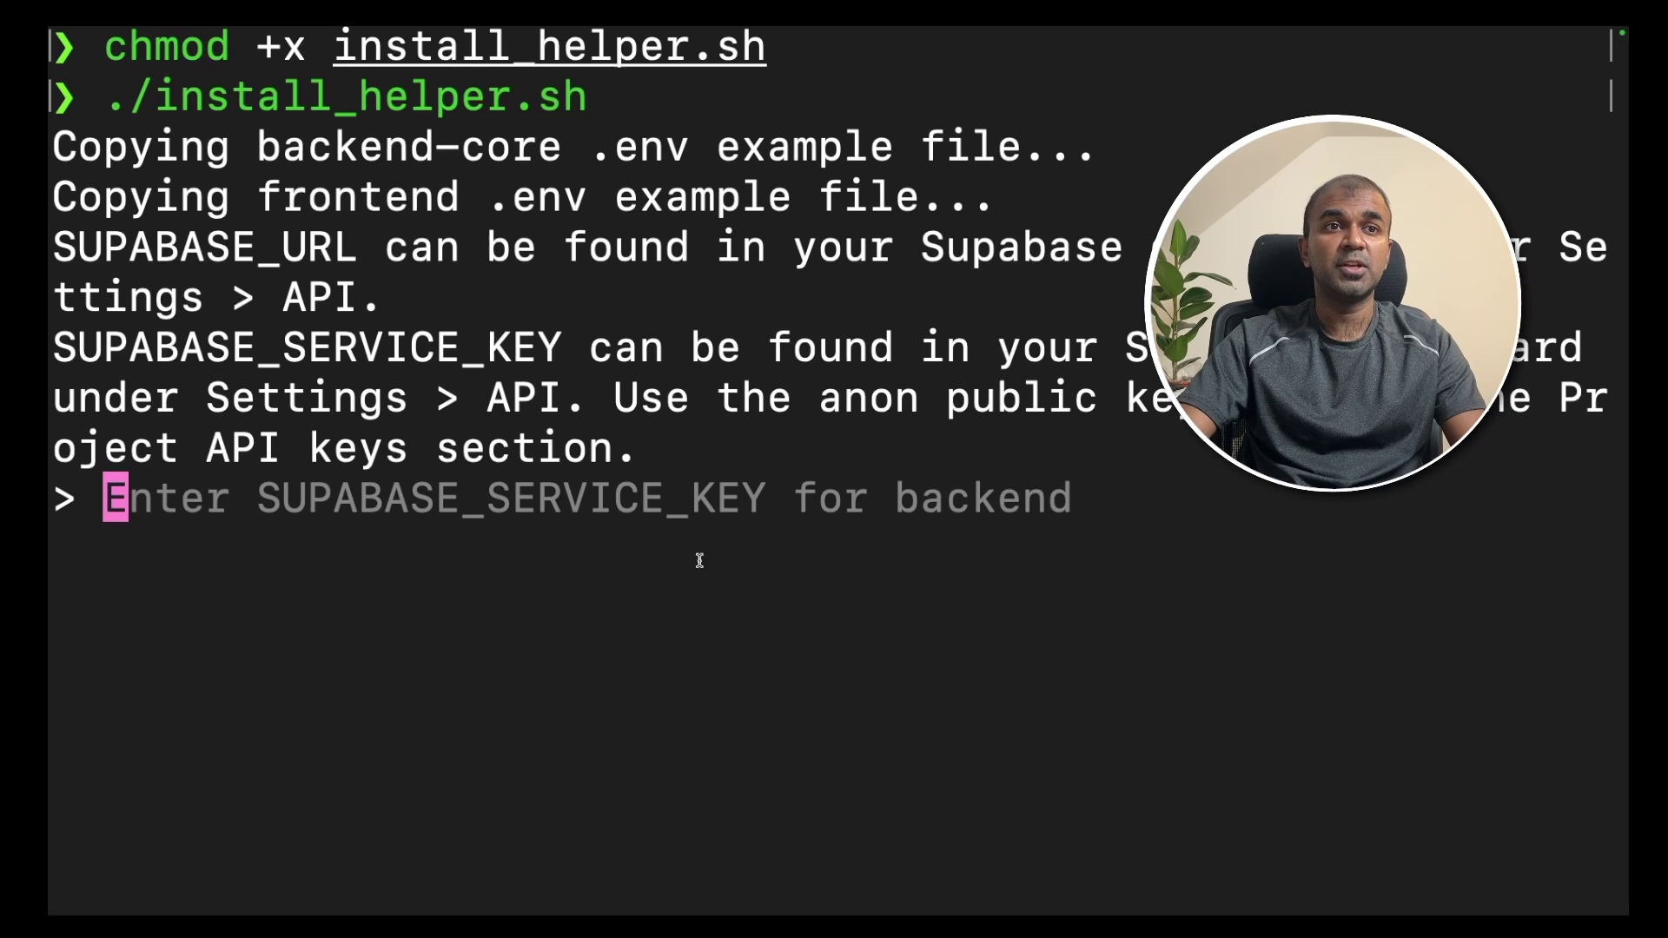
key(super+v)
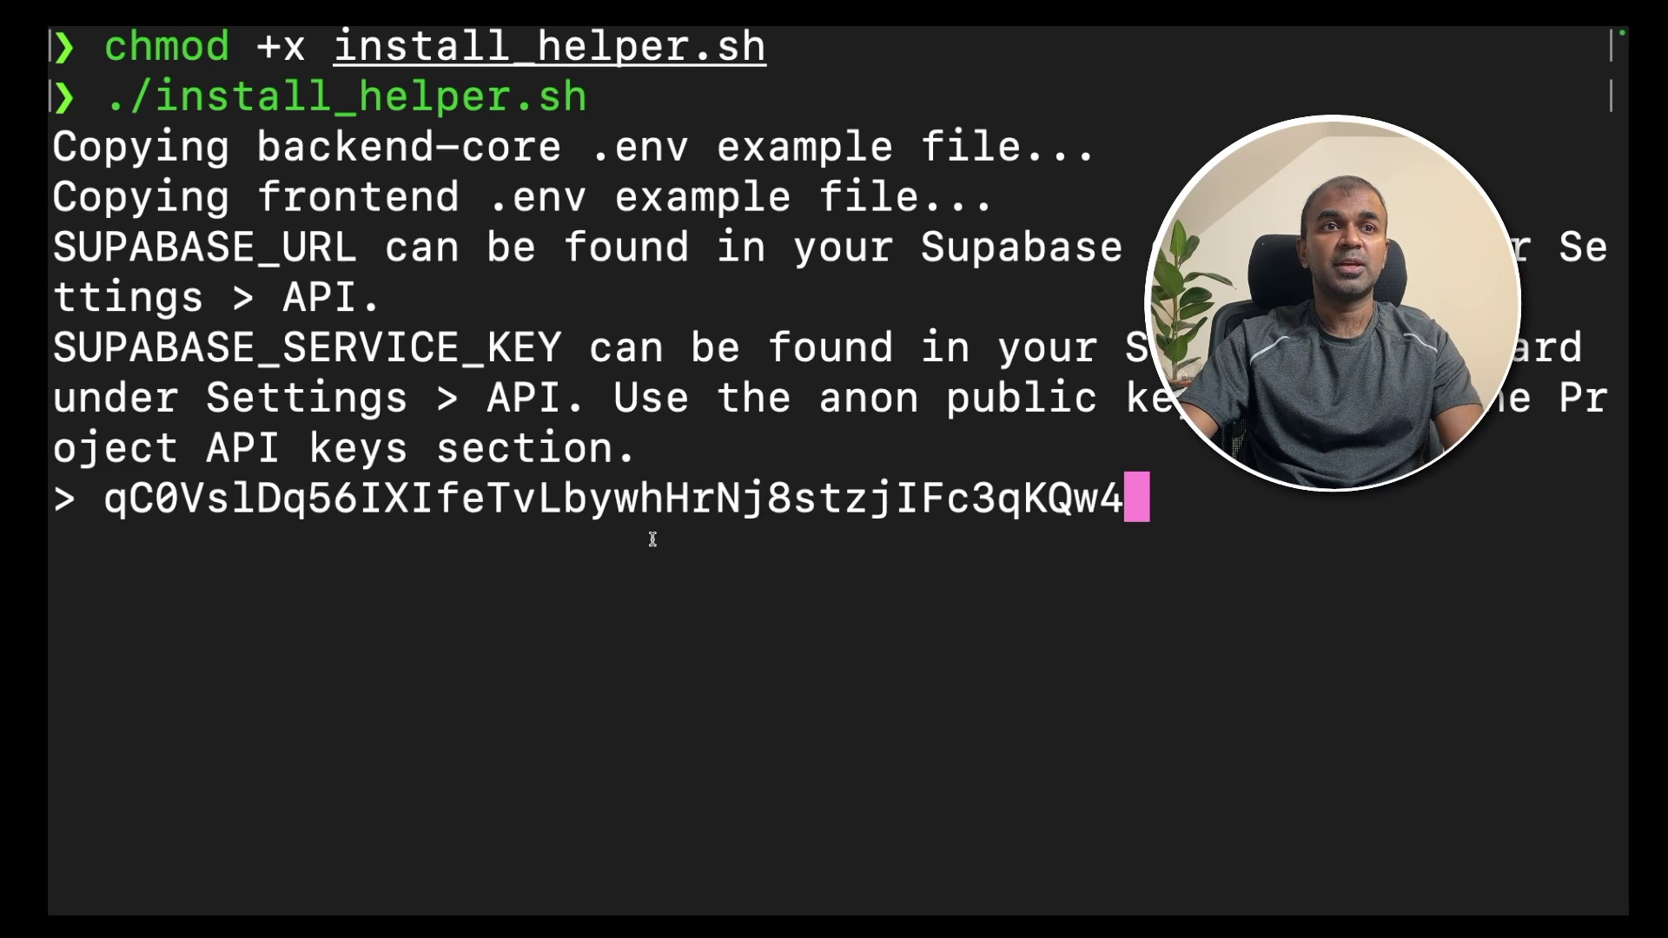
key(Return)
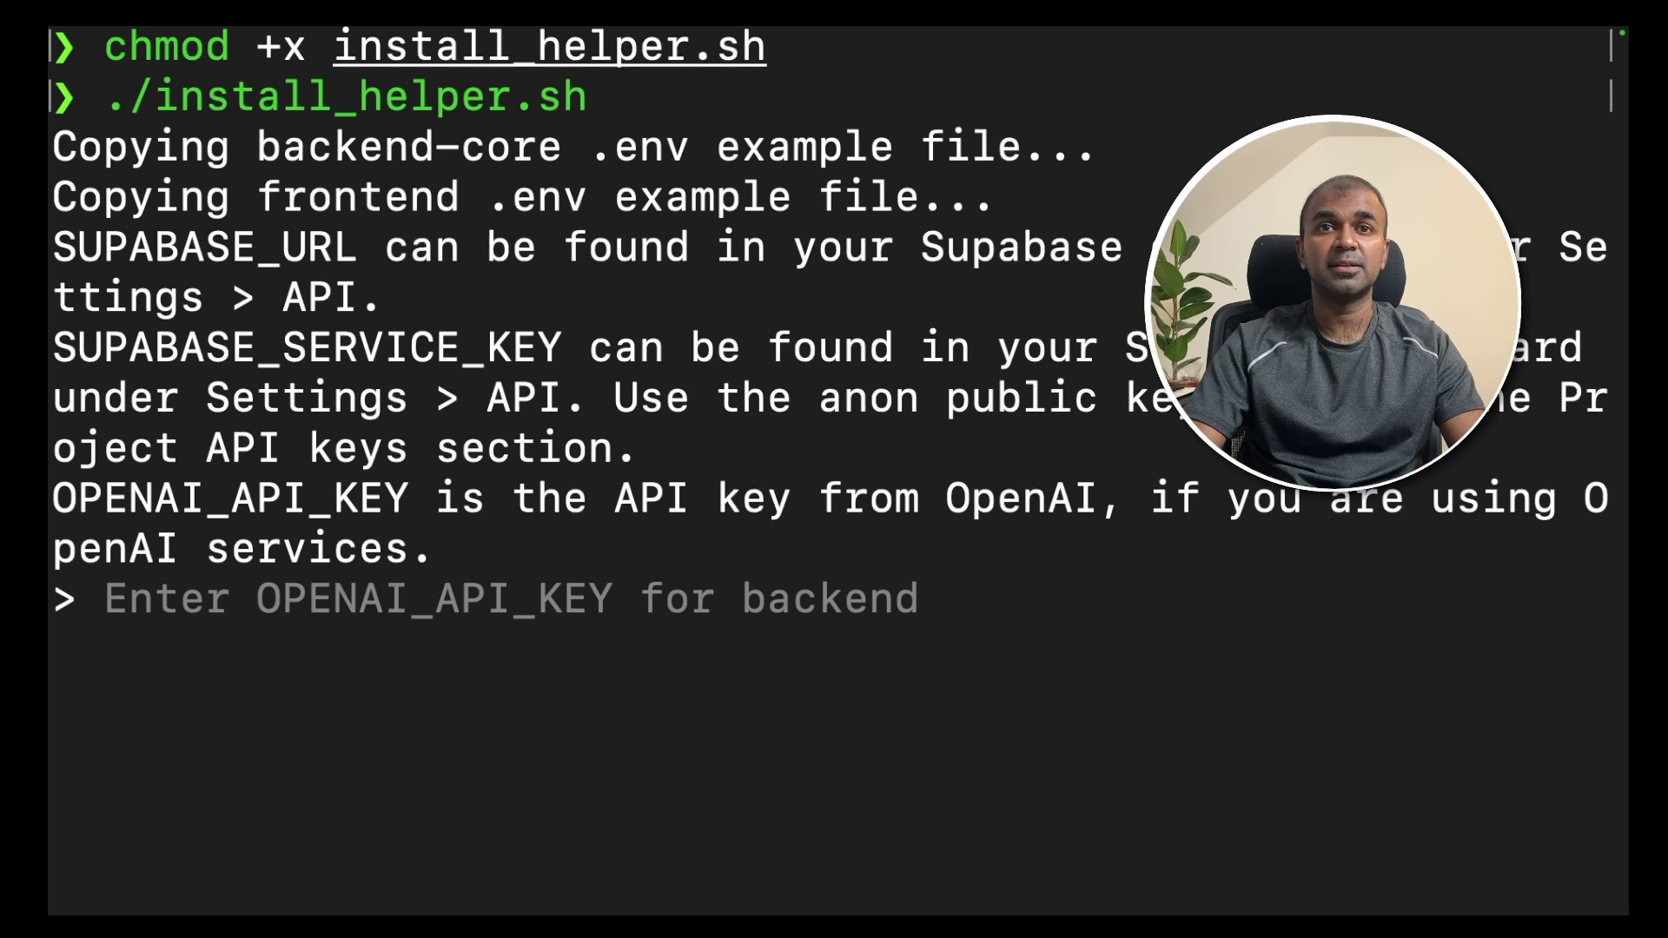
- Skip the OpenAI API key and submit the revealed Supabase JWT secret
key(Return)
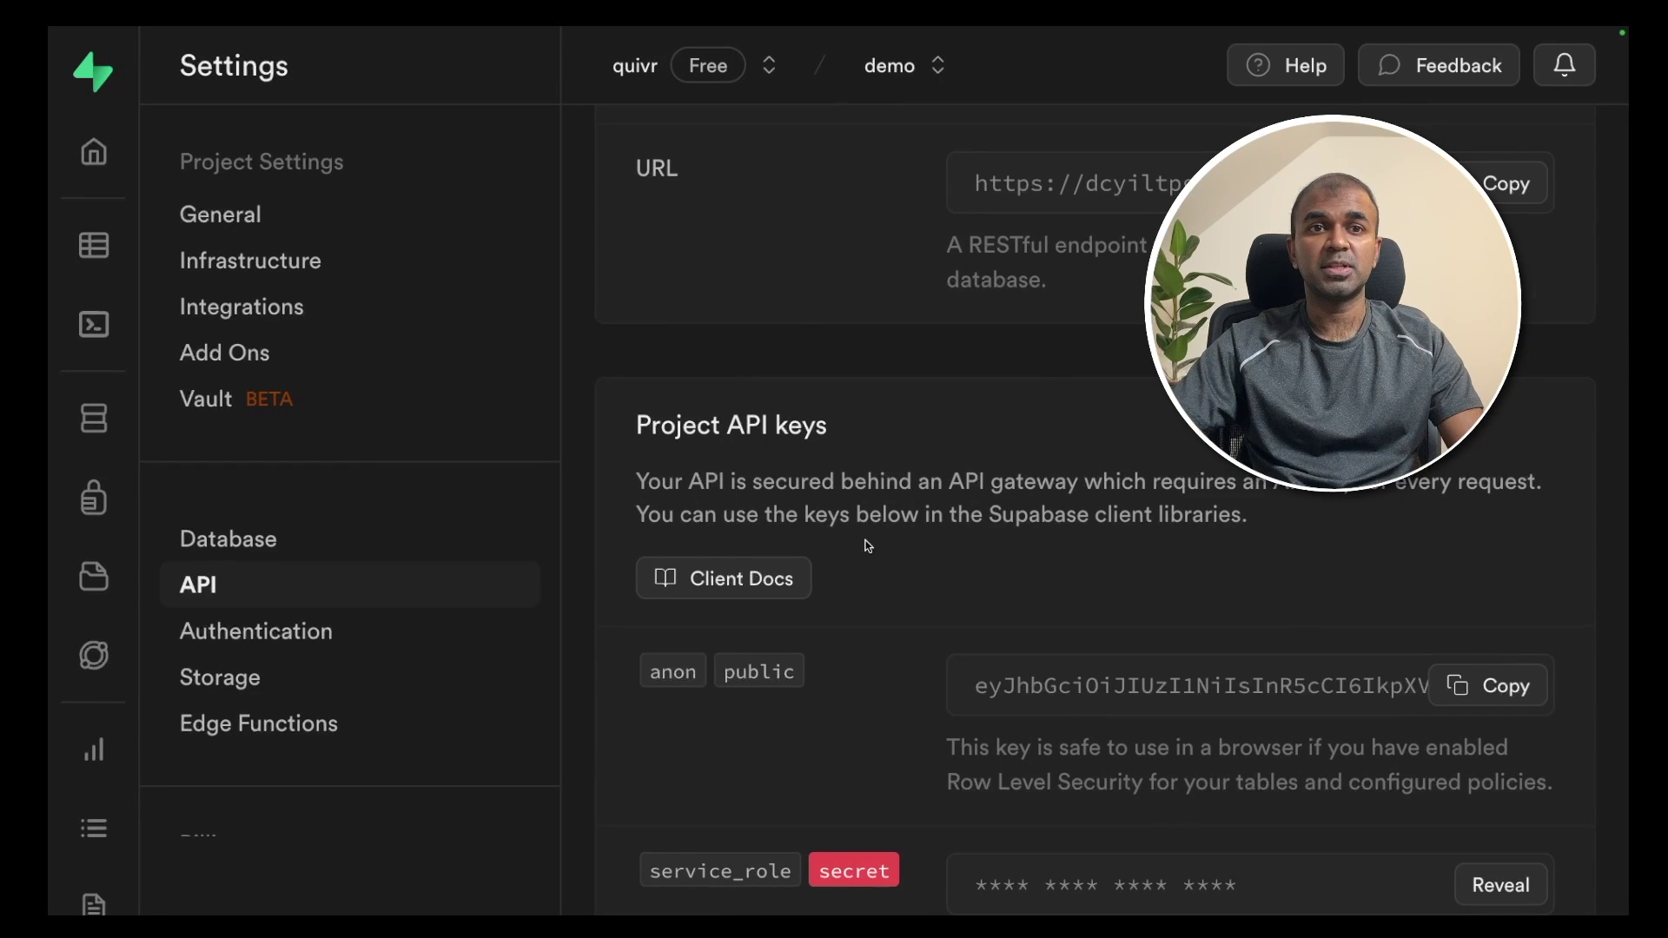
scroll(869, 546, down, 6)
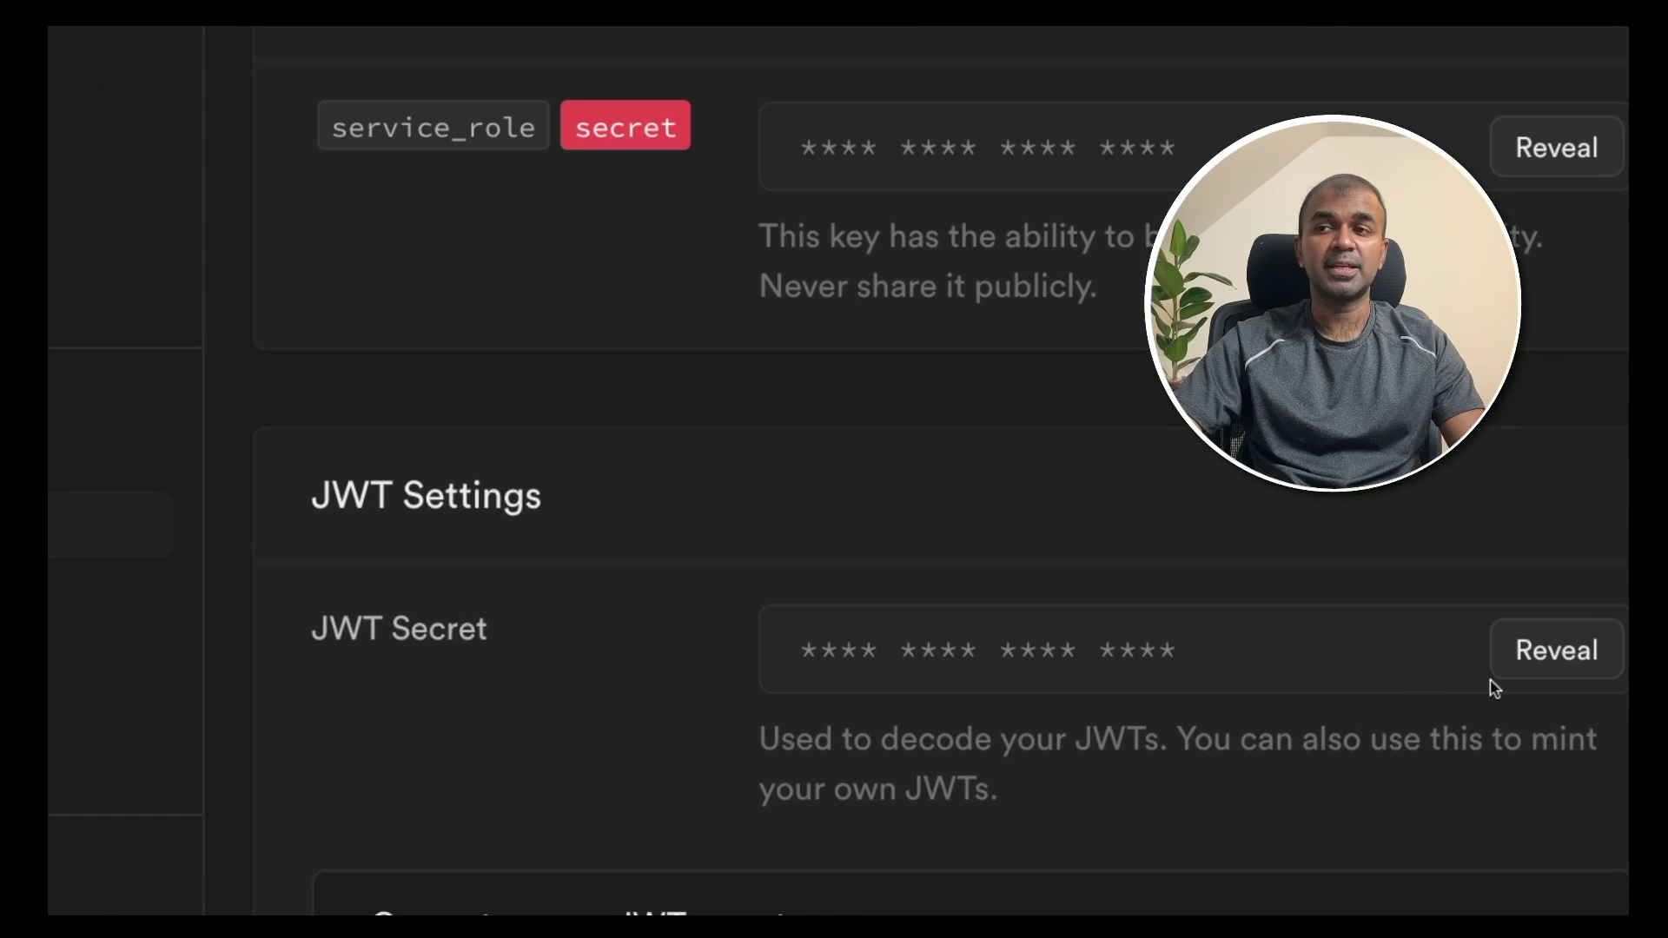
click(1537, 660)
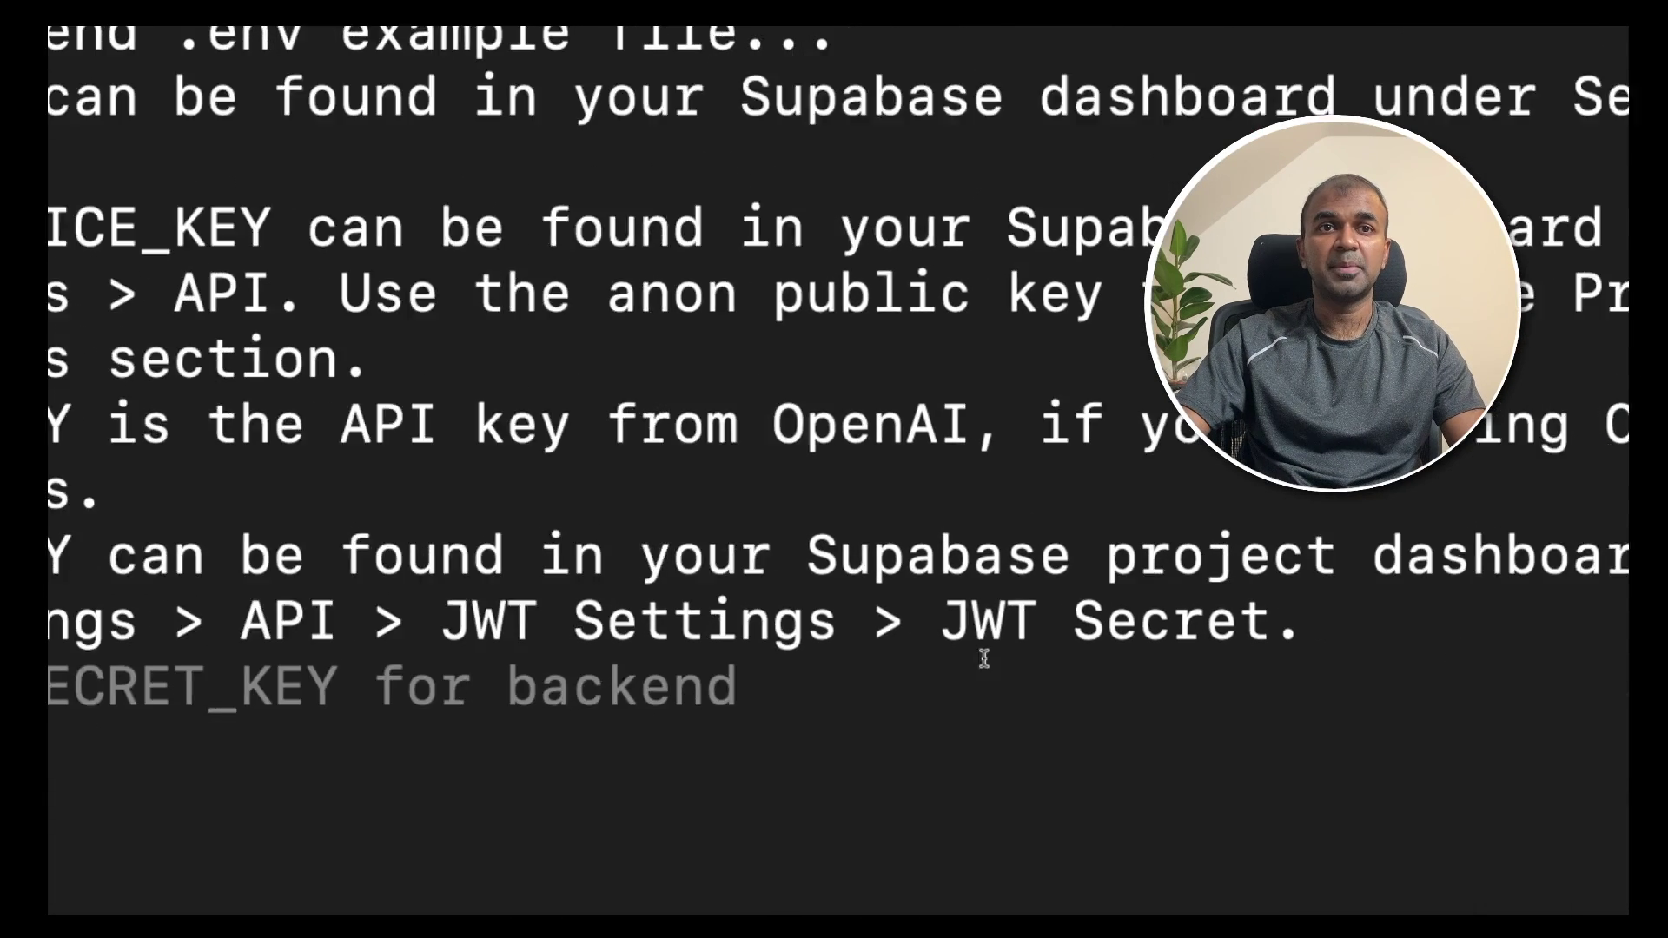
key(super+v)
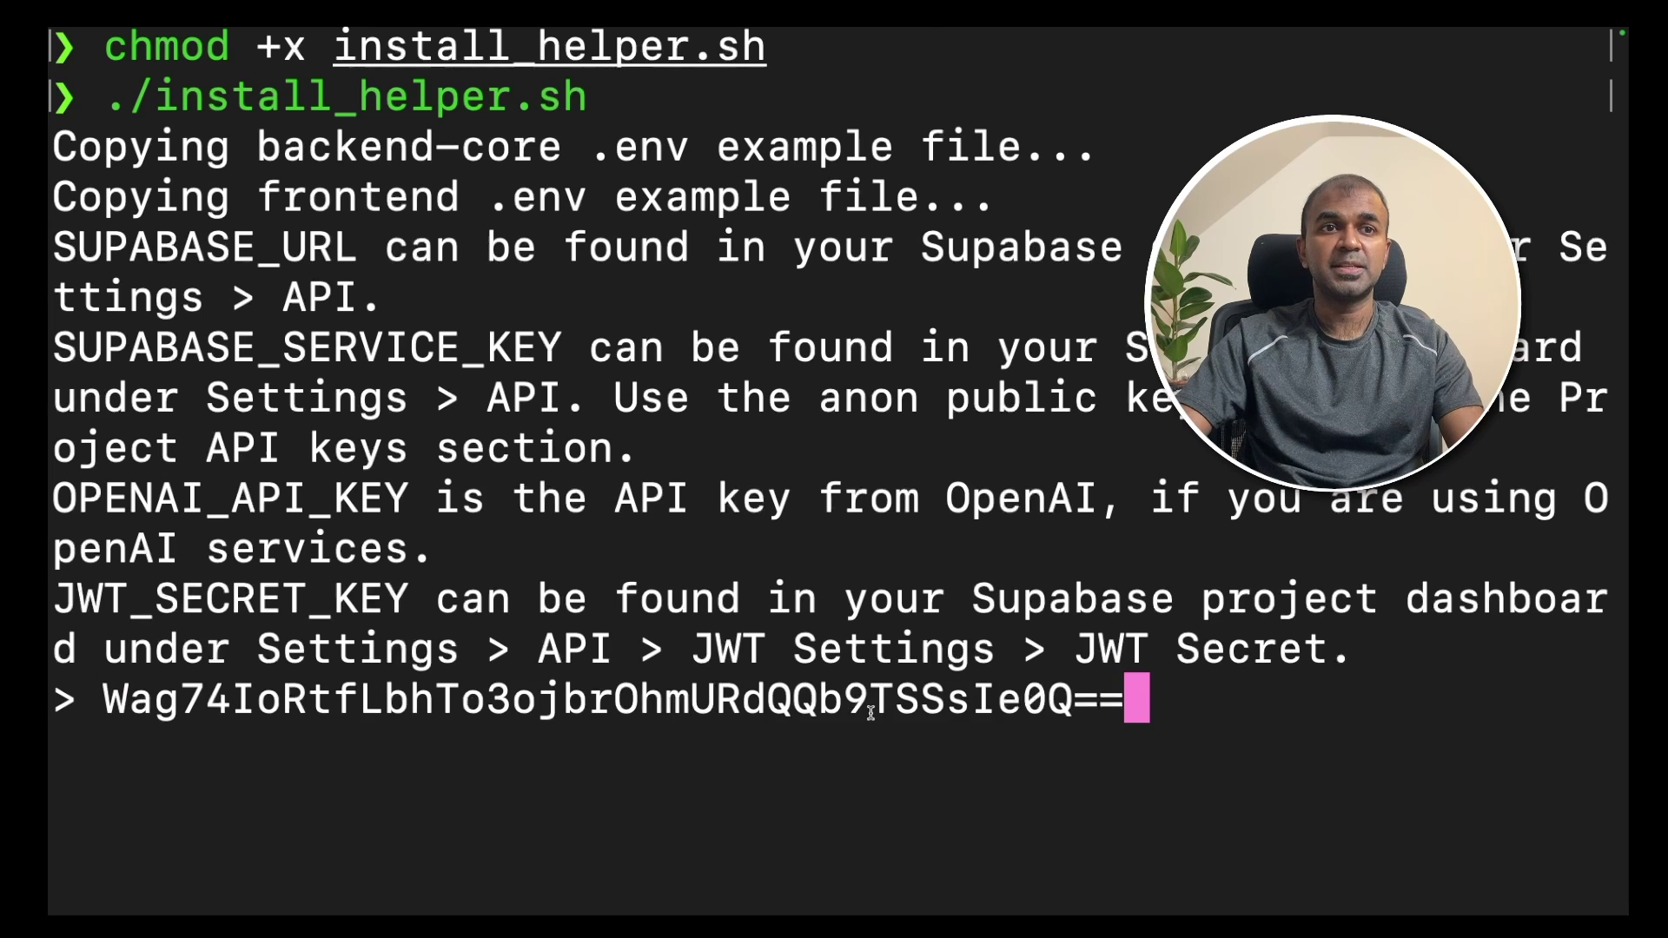
key(Return)
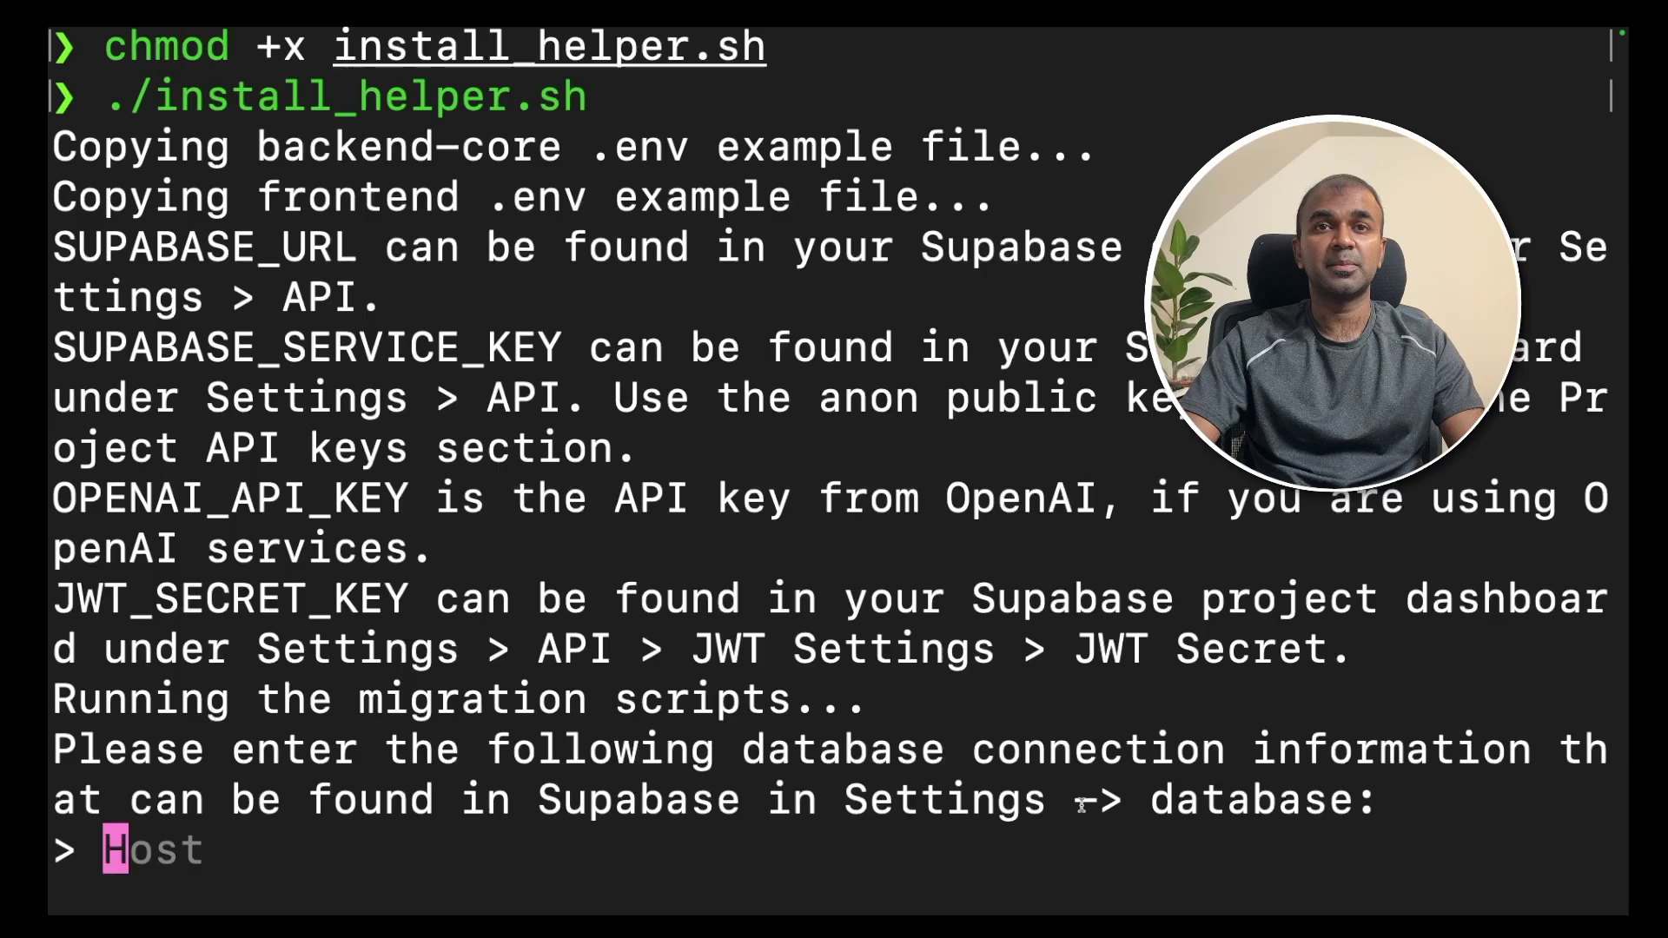
- Copy connection details from Supabase's database settings and enter database name postgres and port 5432
key(ctrl+Right)
scroll(1140, 594, up, 10)
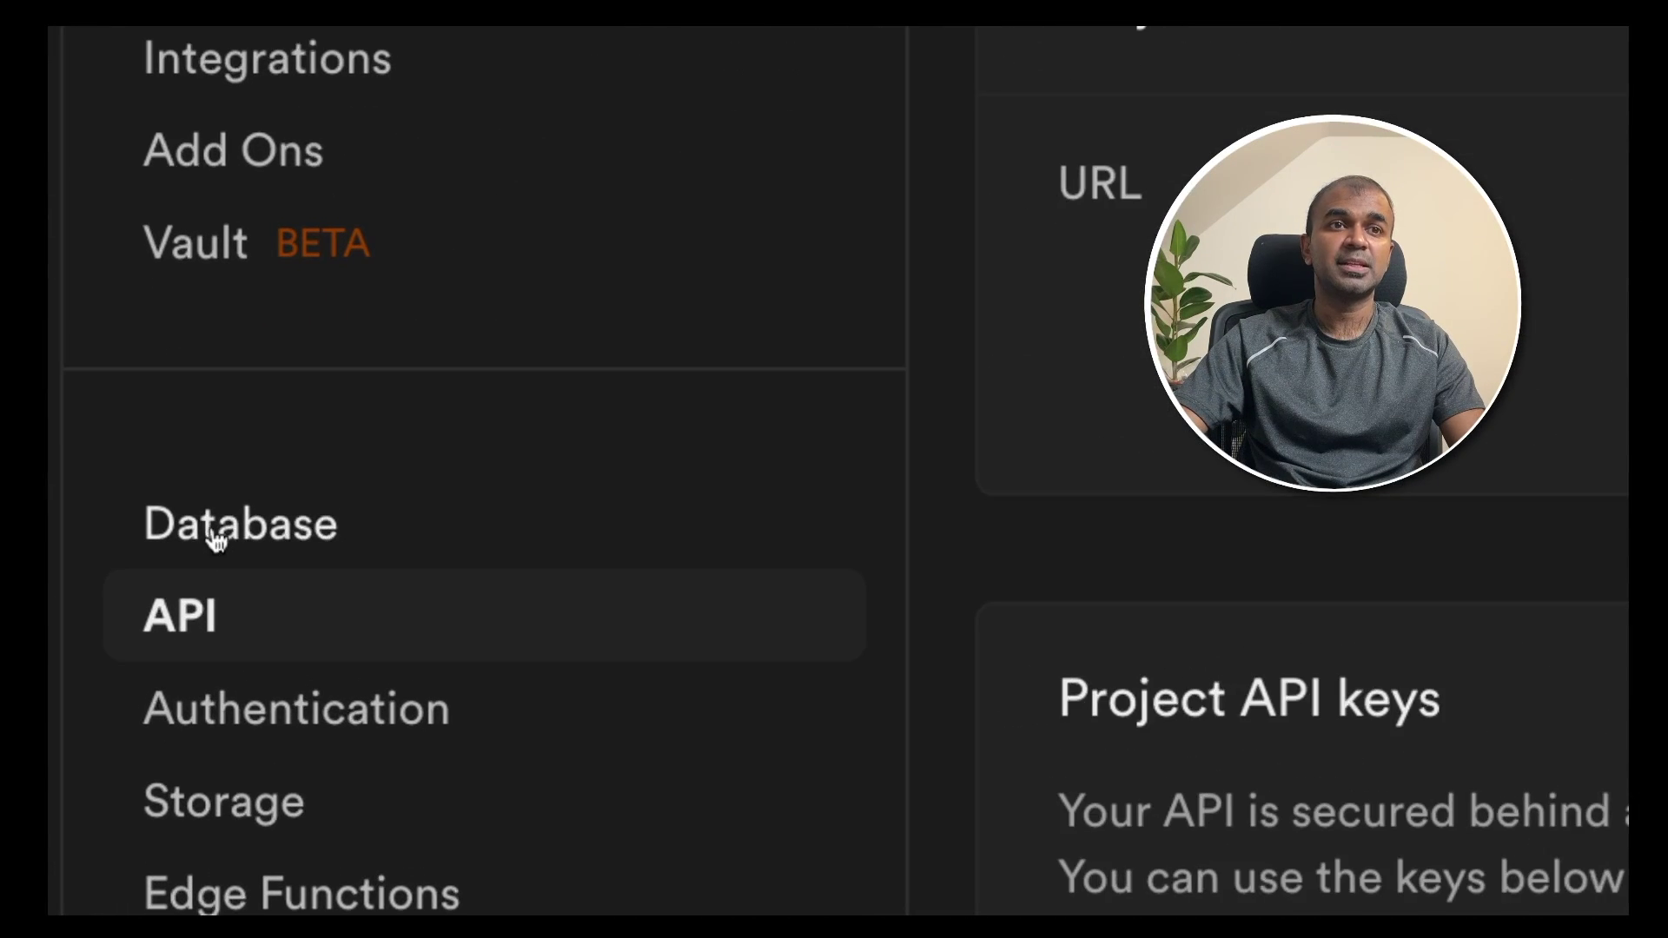
click(215, 539)
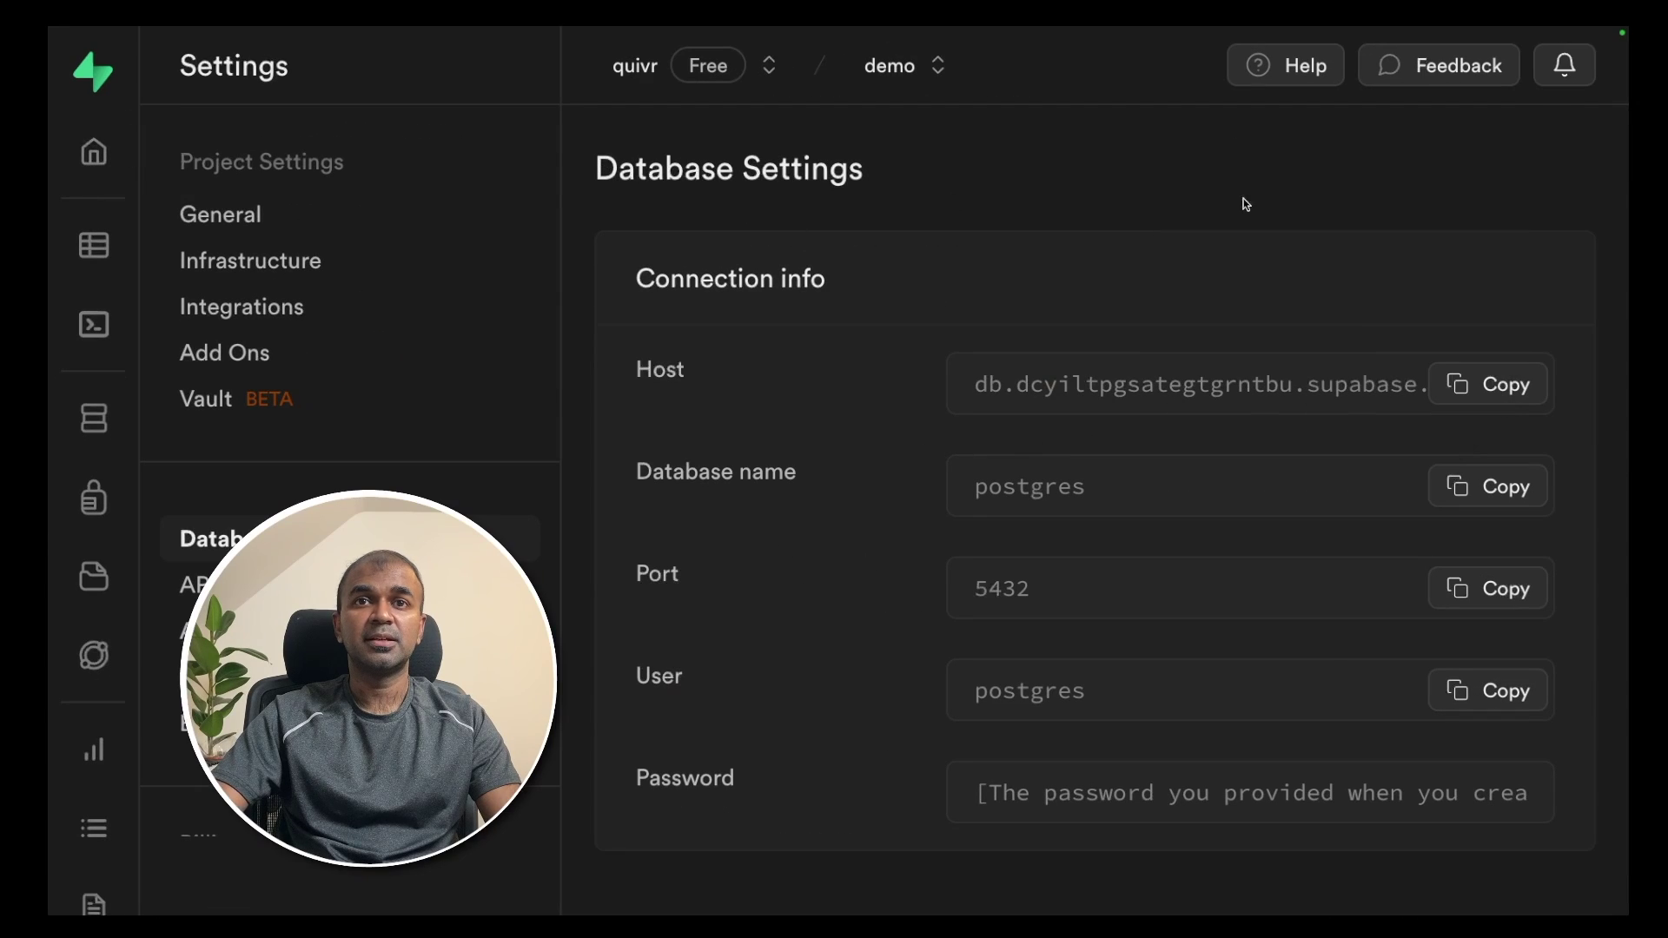
click(1488, 384)
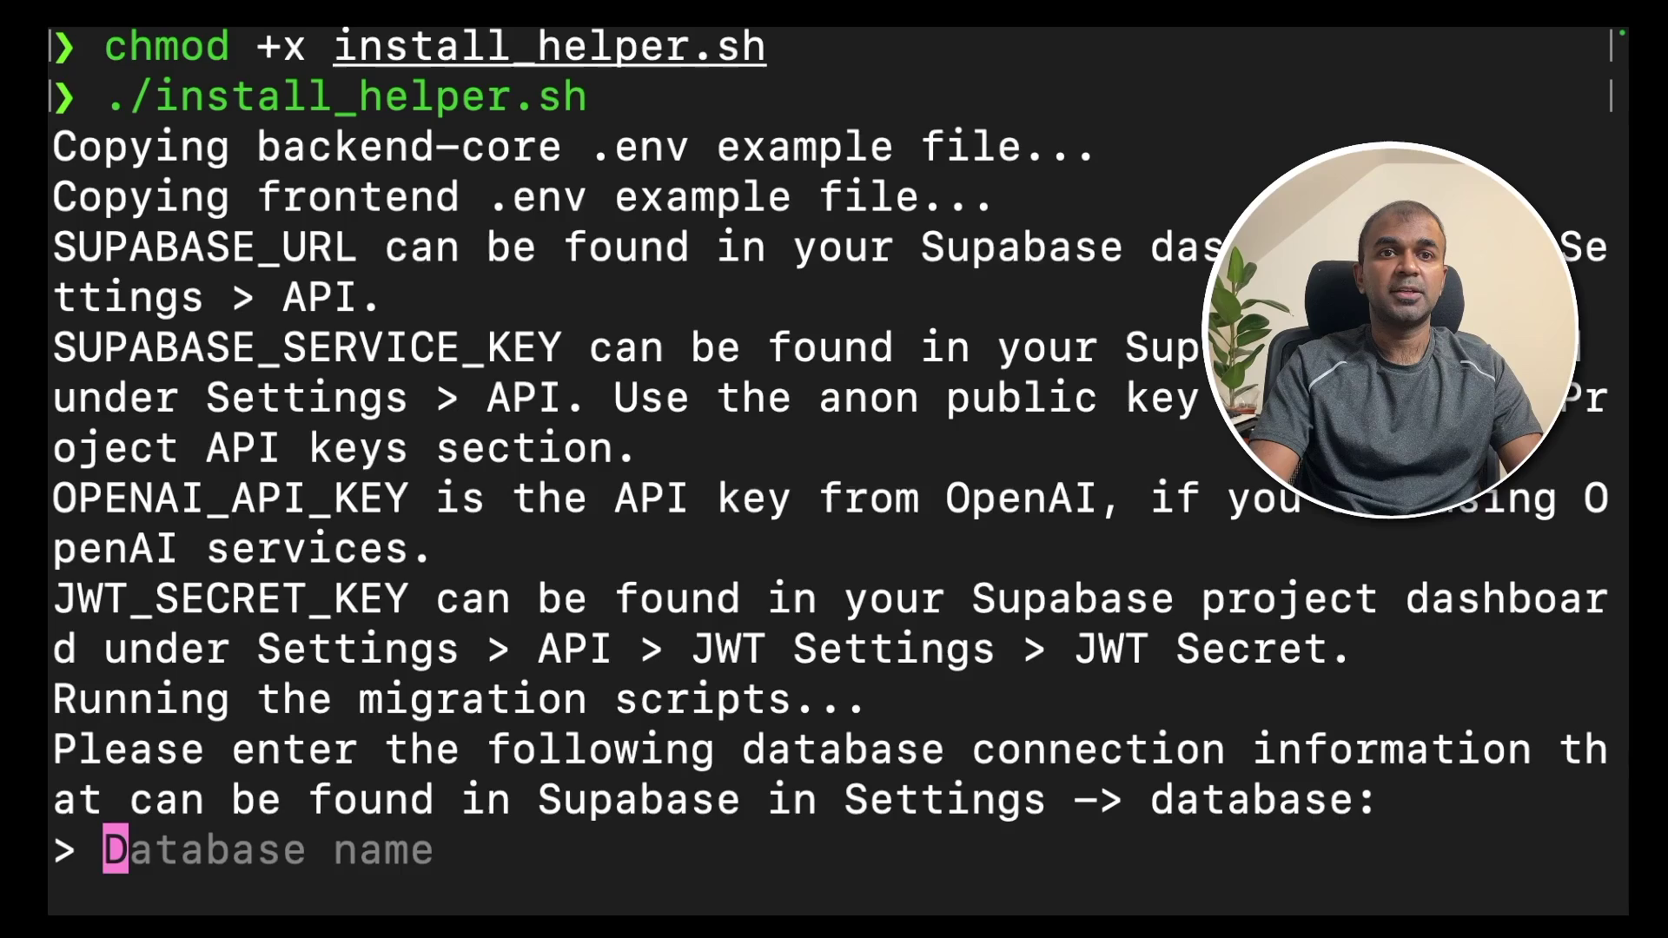
key(ctrl+Right)
click(1477, 500)
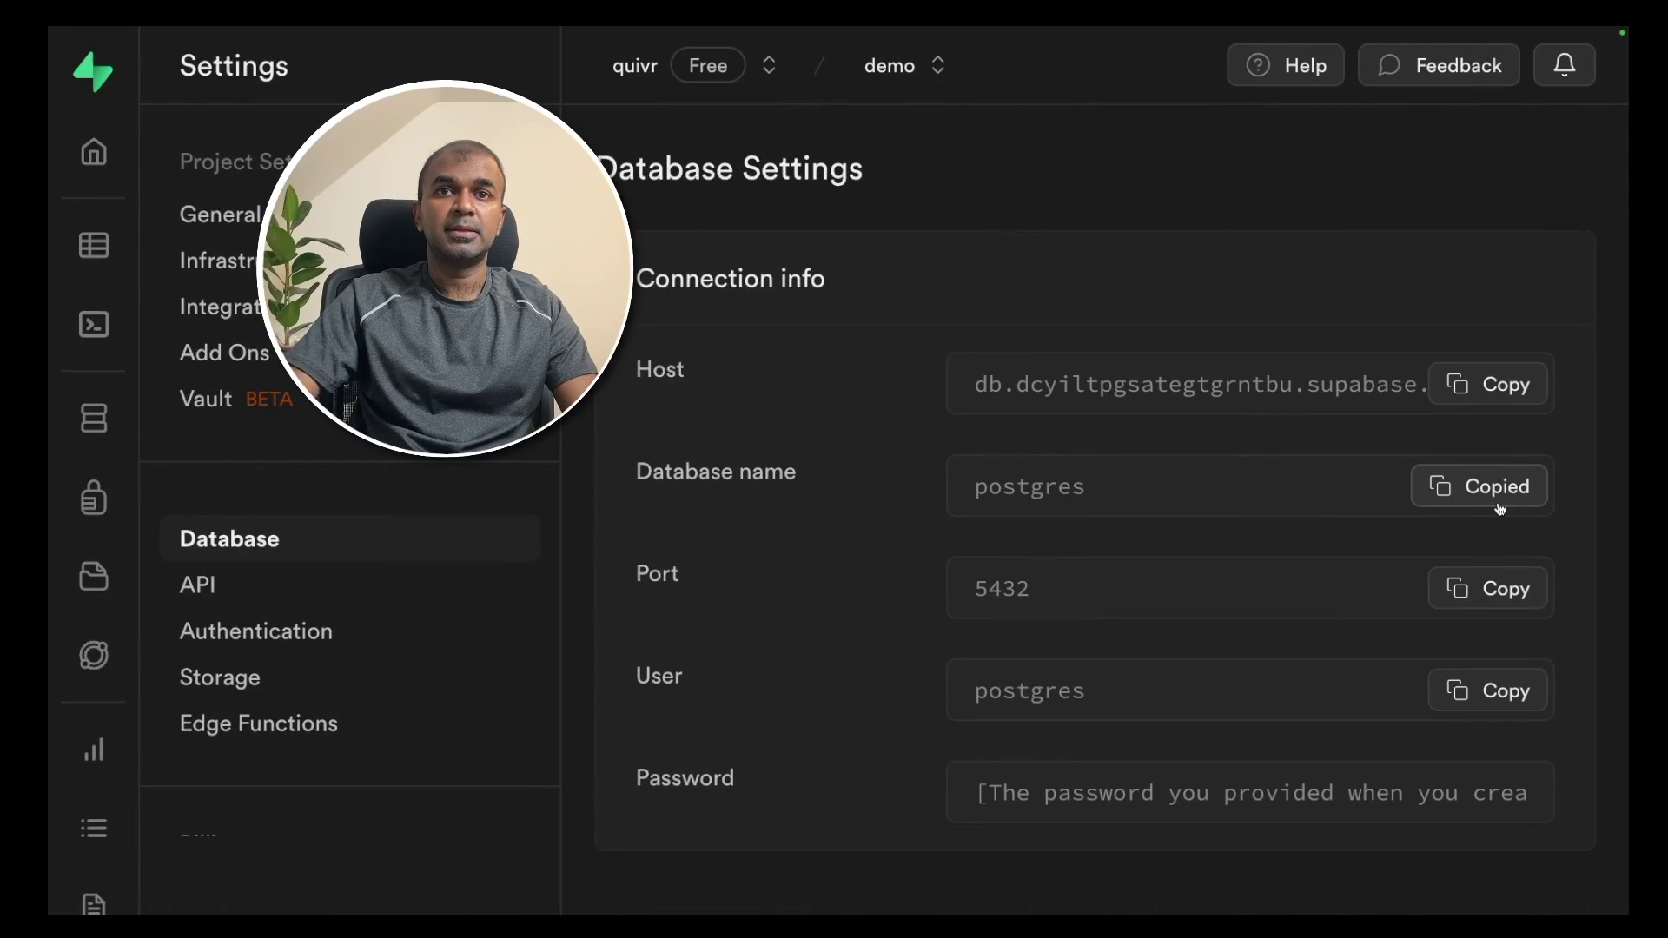
key(ctrl+Left)
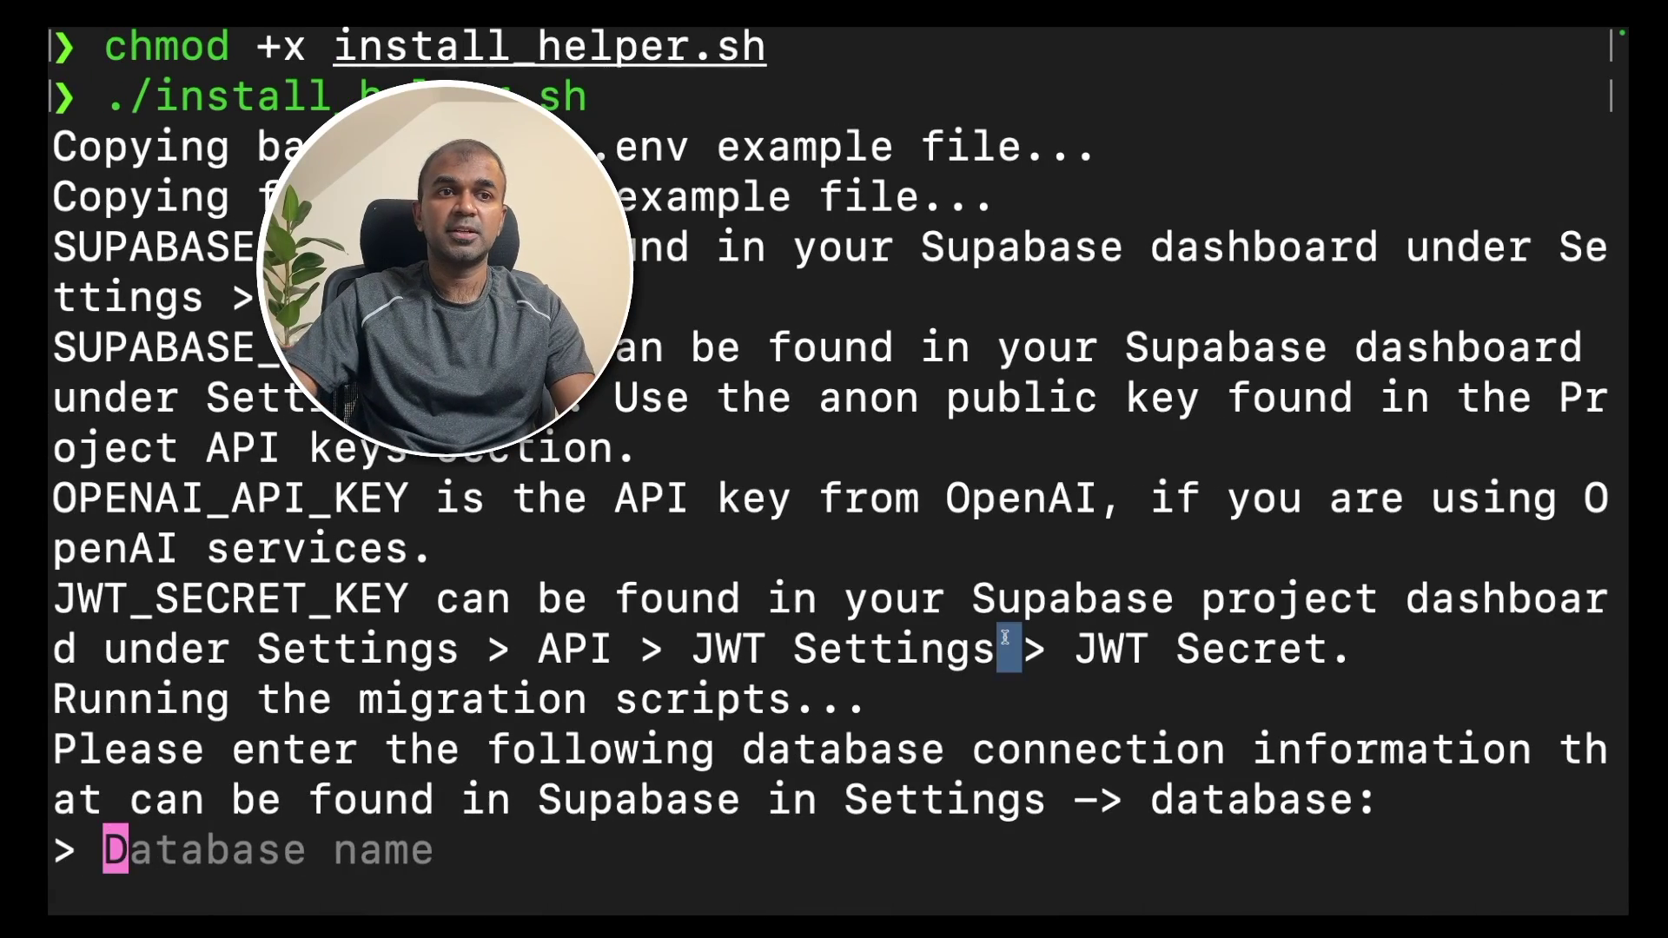
key(super+v)
key(Return)
key(ctrl+Right)
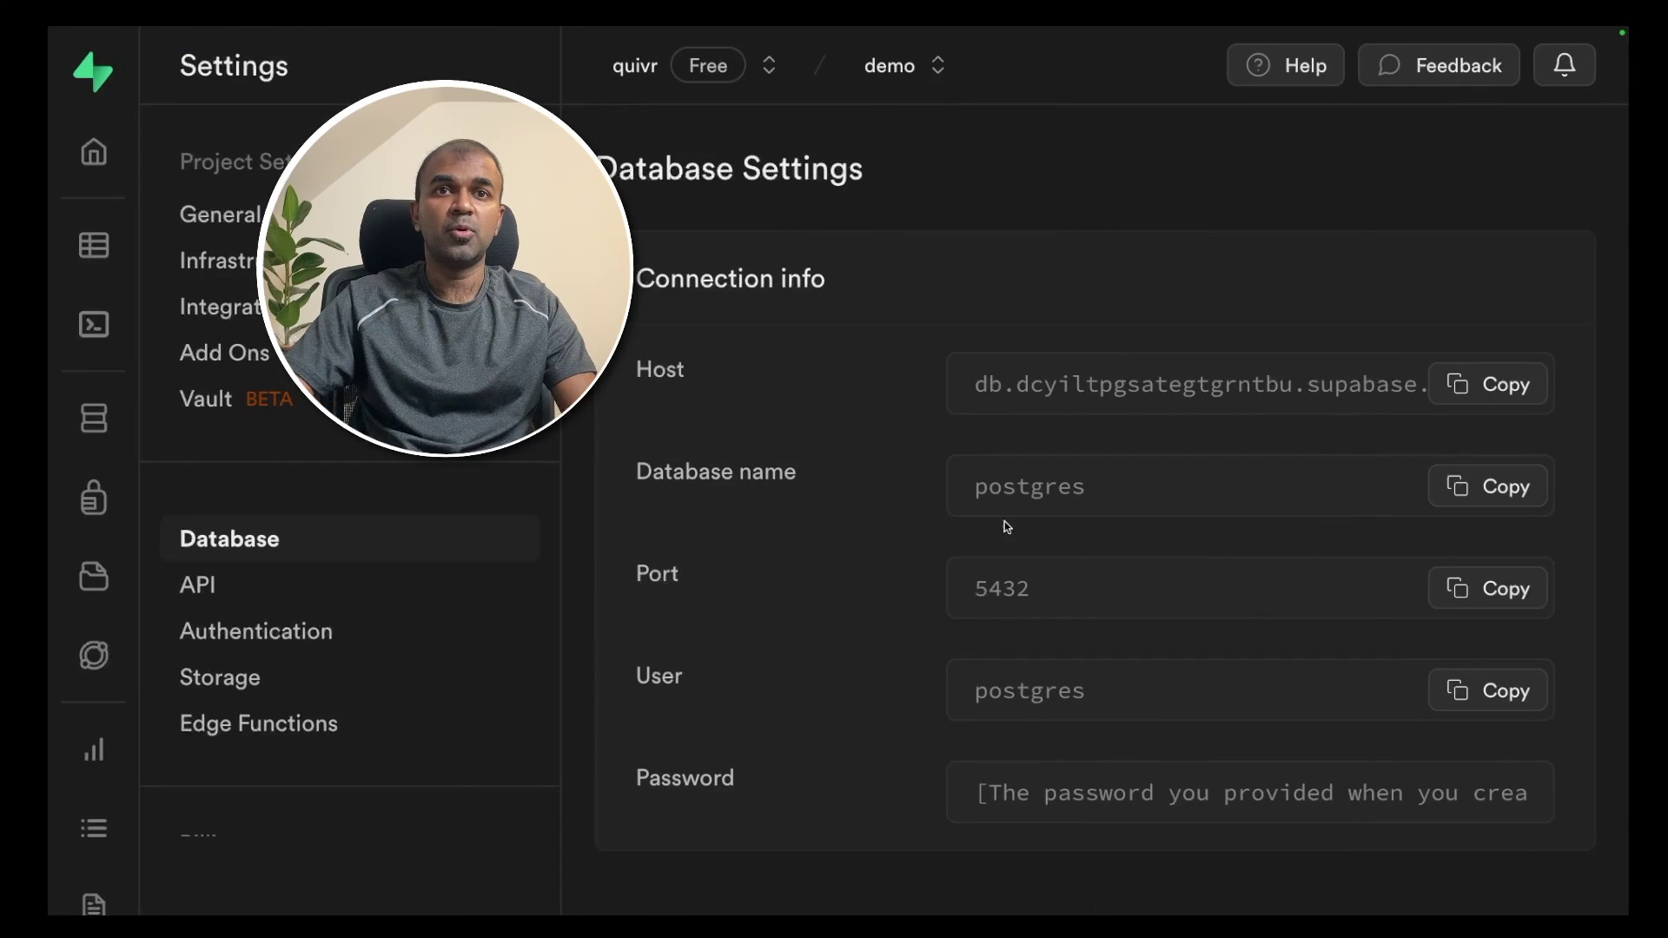
key(ctrl+Left)
text(5432)
key(Return)
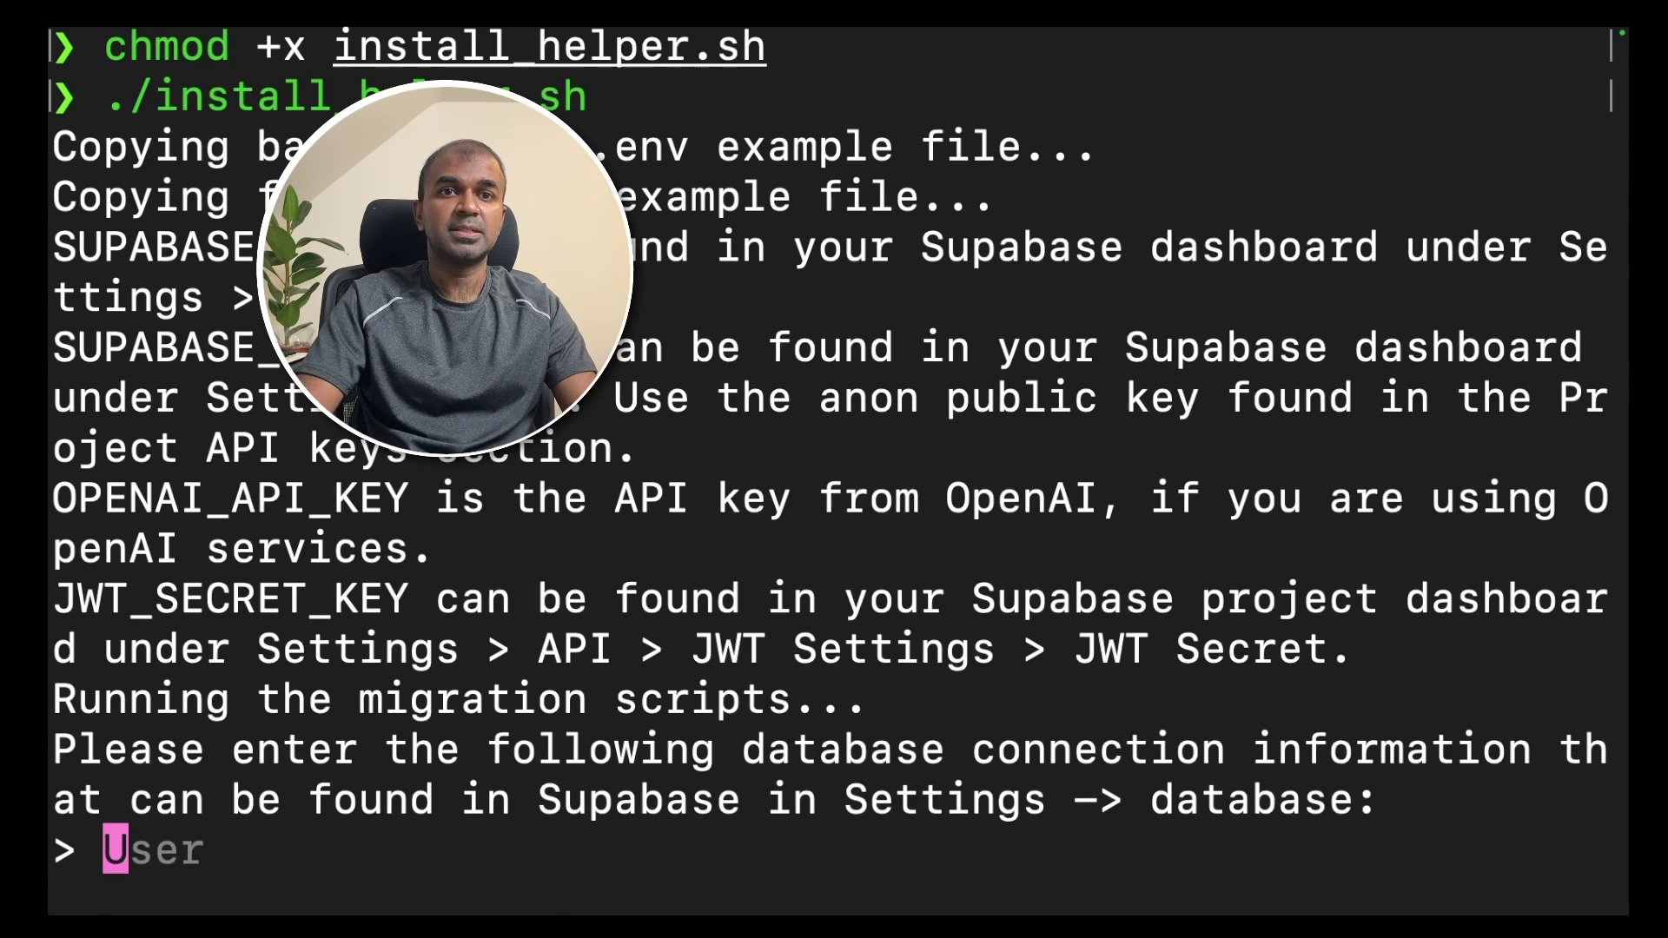
- Enter database user postgres and its password, then choose Create all tables
key(ctrl+Right)
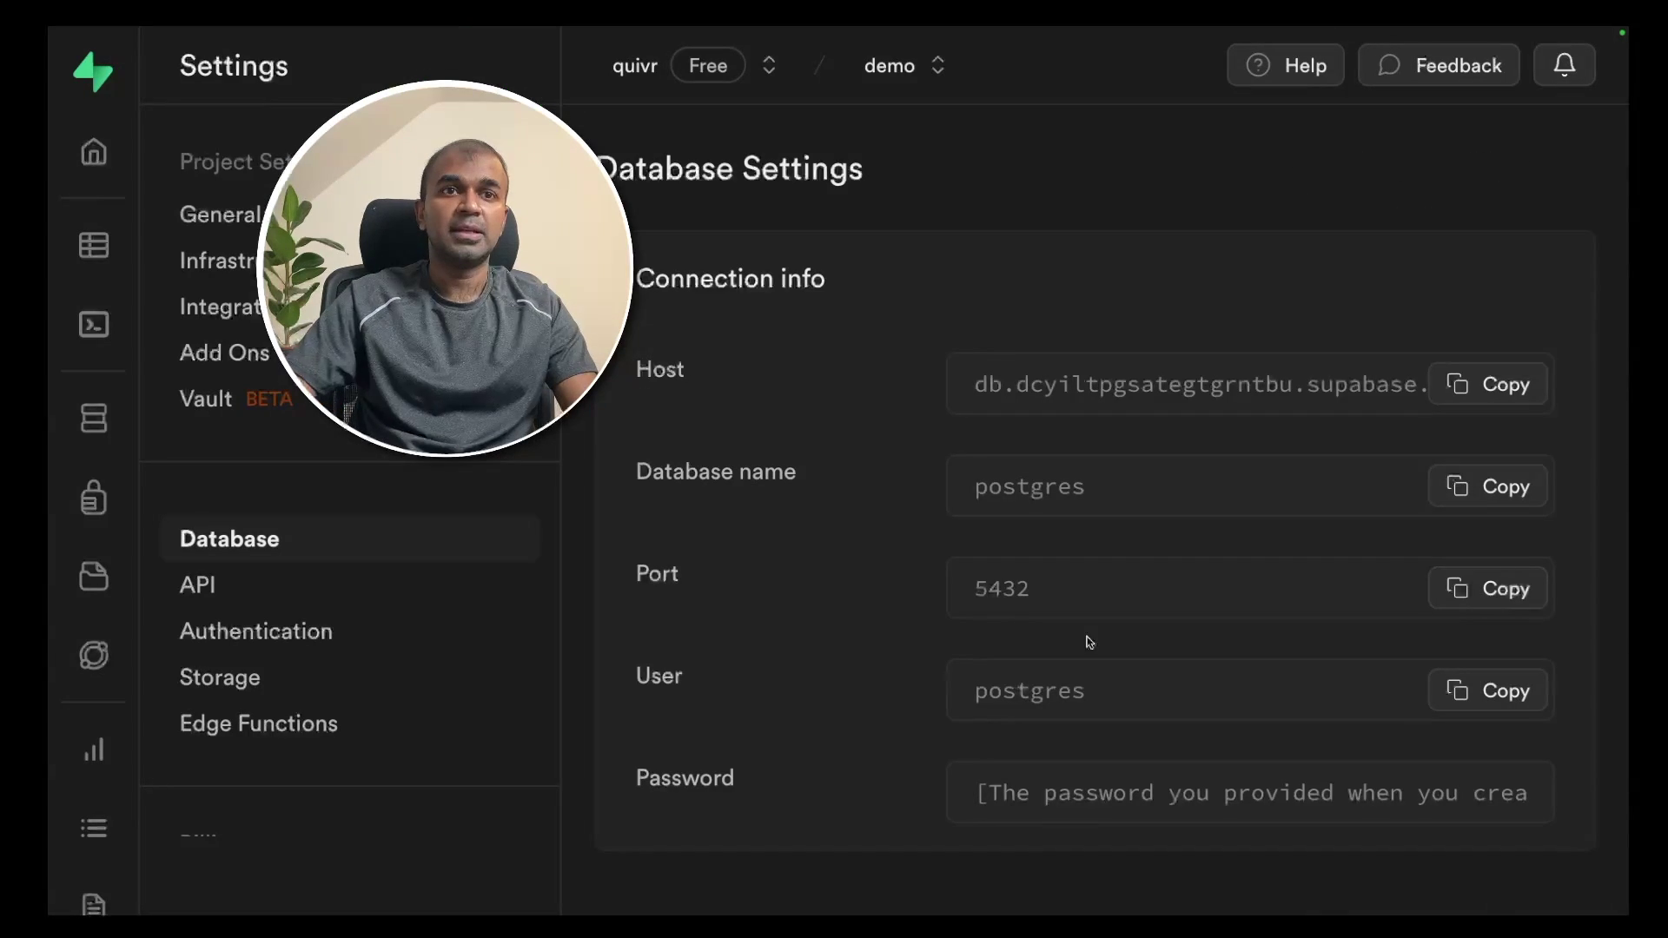
click(1458, 693)
key(ctrl+Left)
key(super+v)
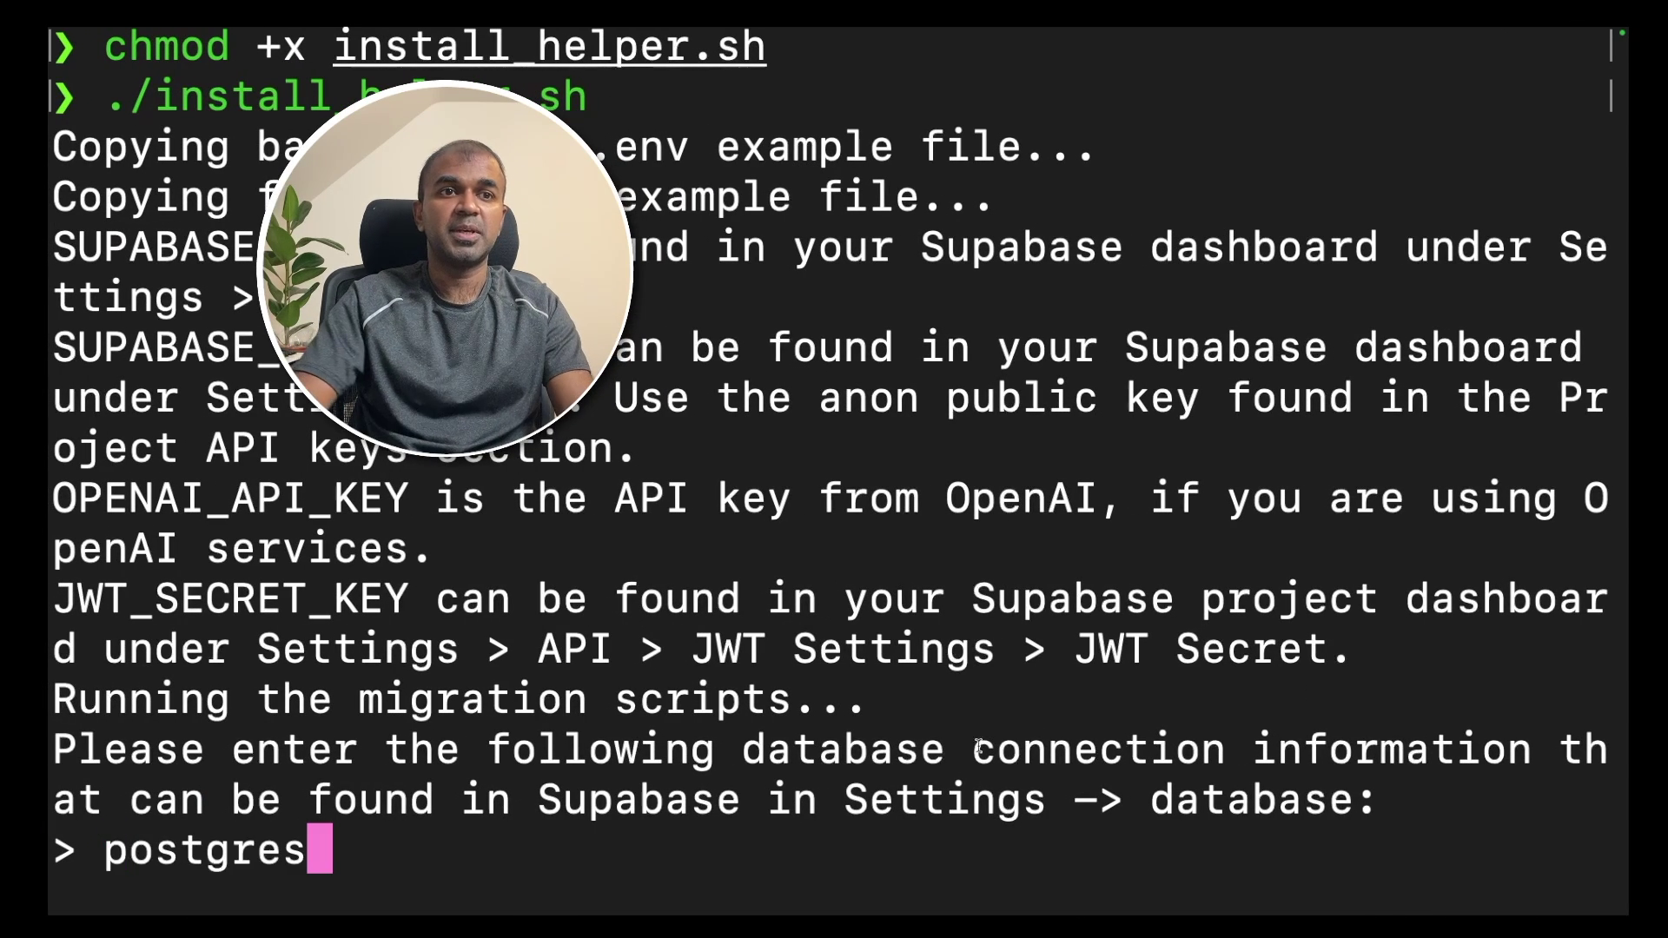
key(Return)
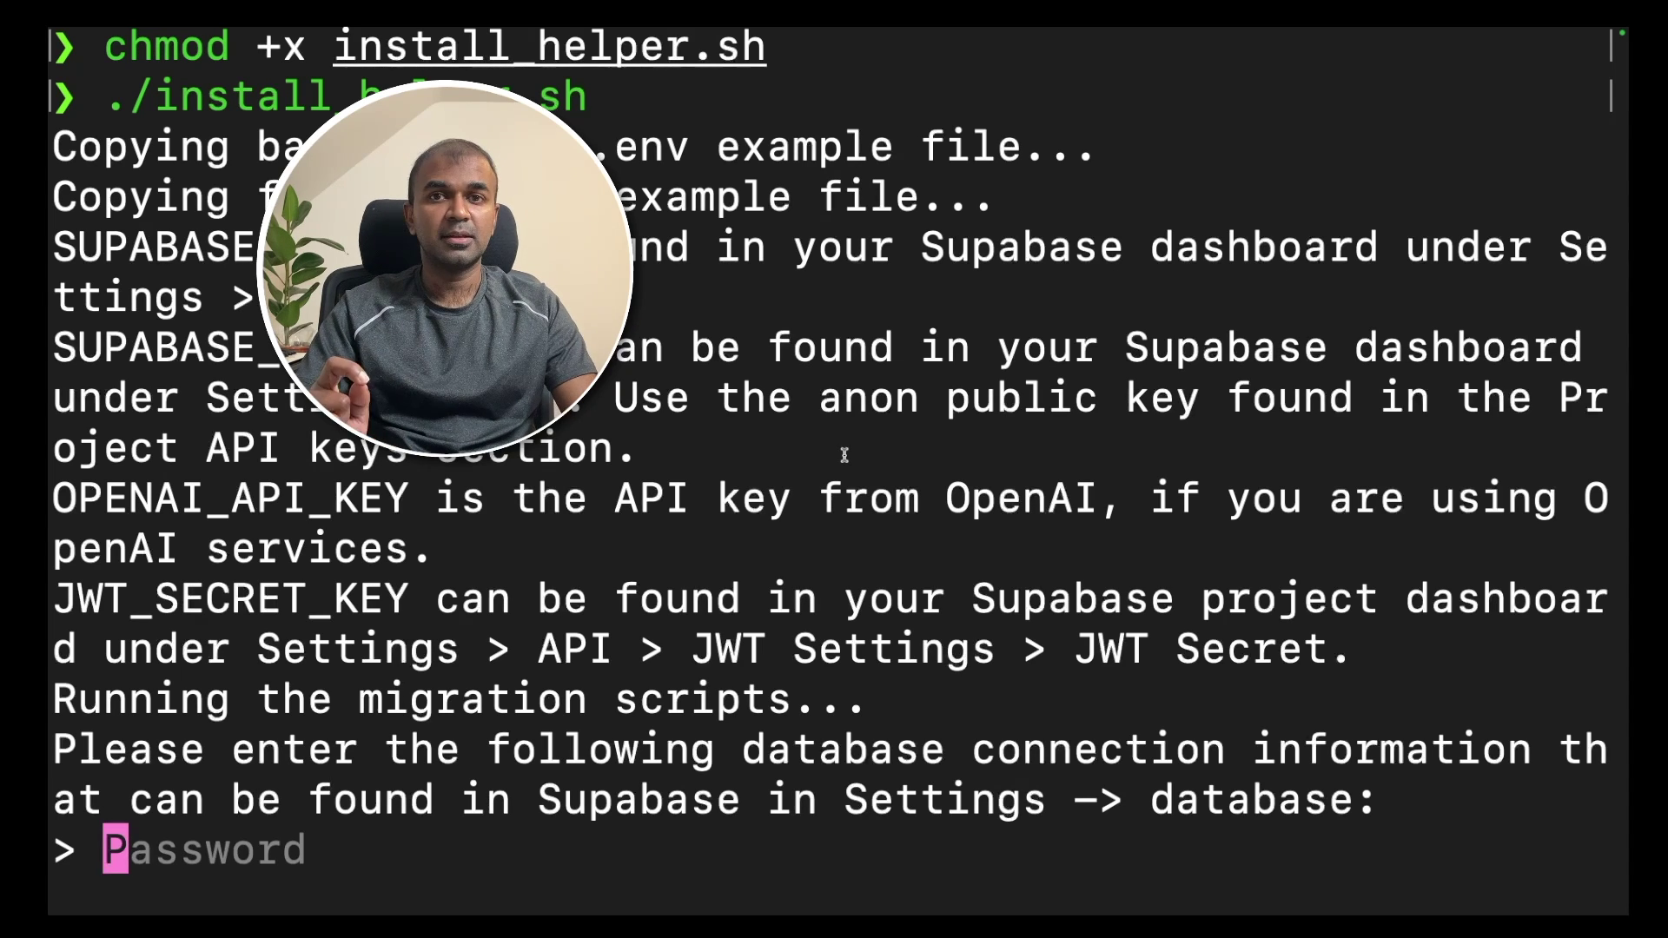
key(super+v)
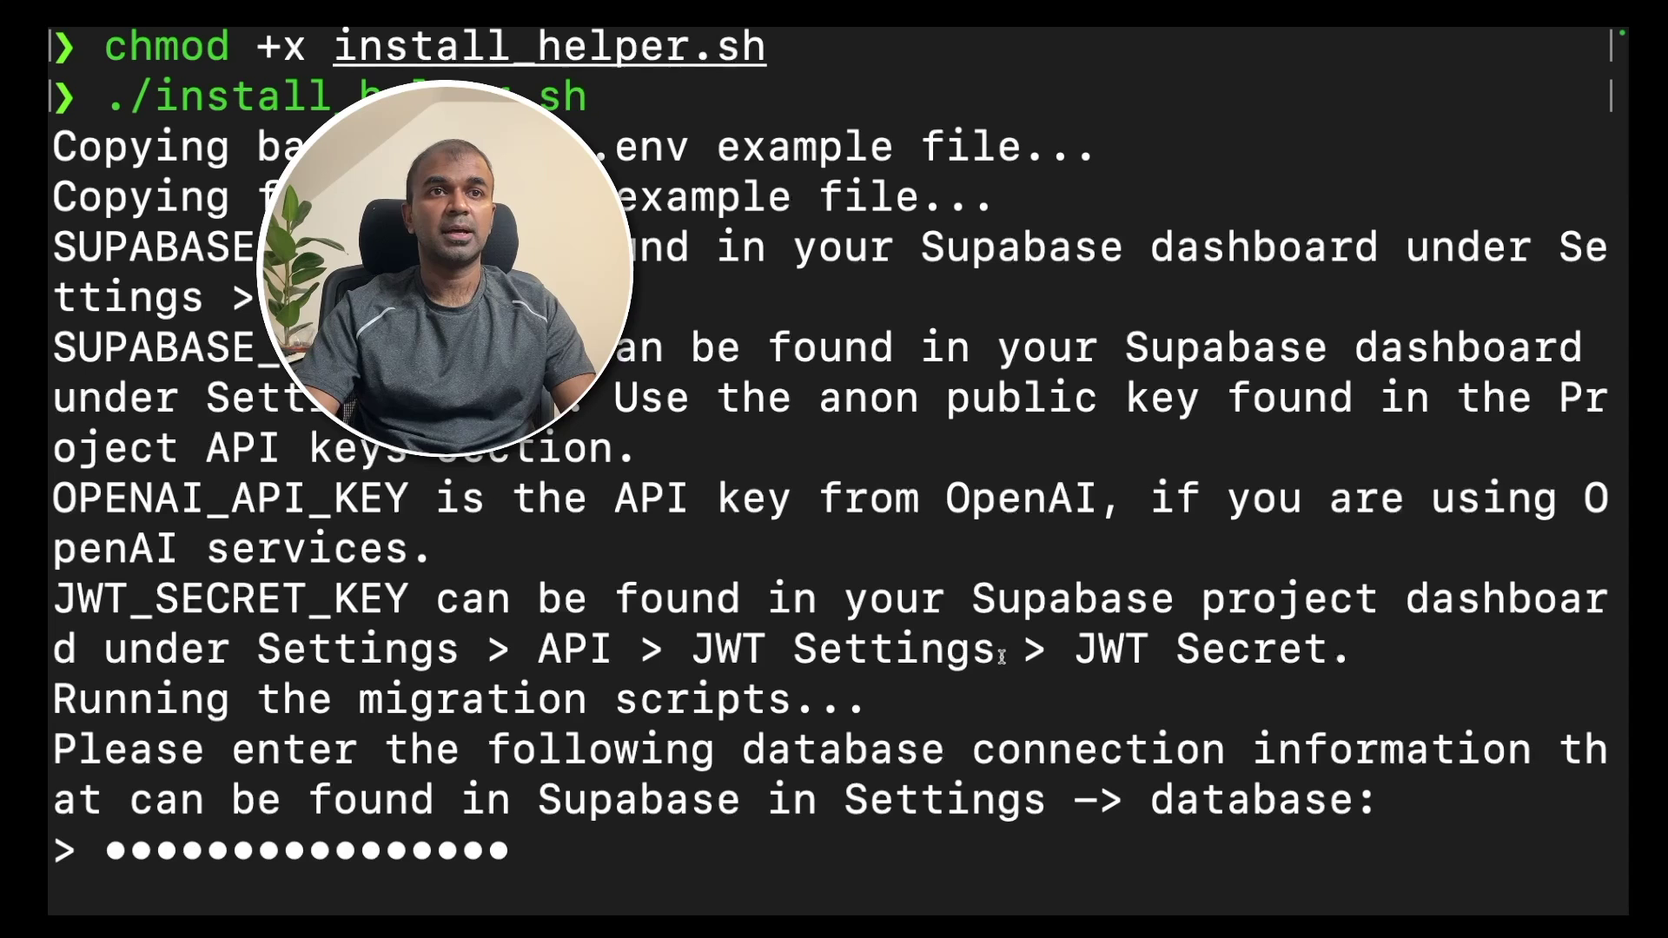
key(Return)
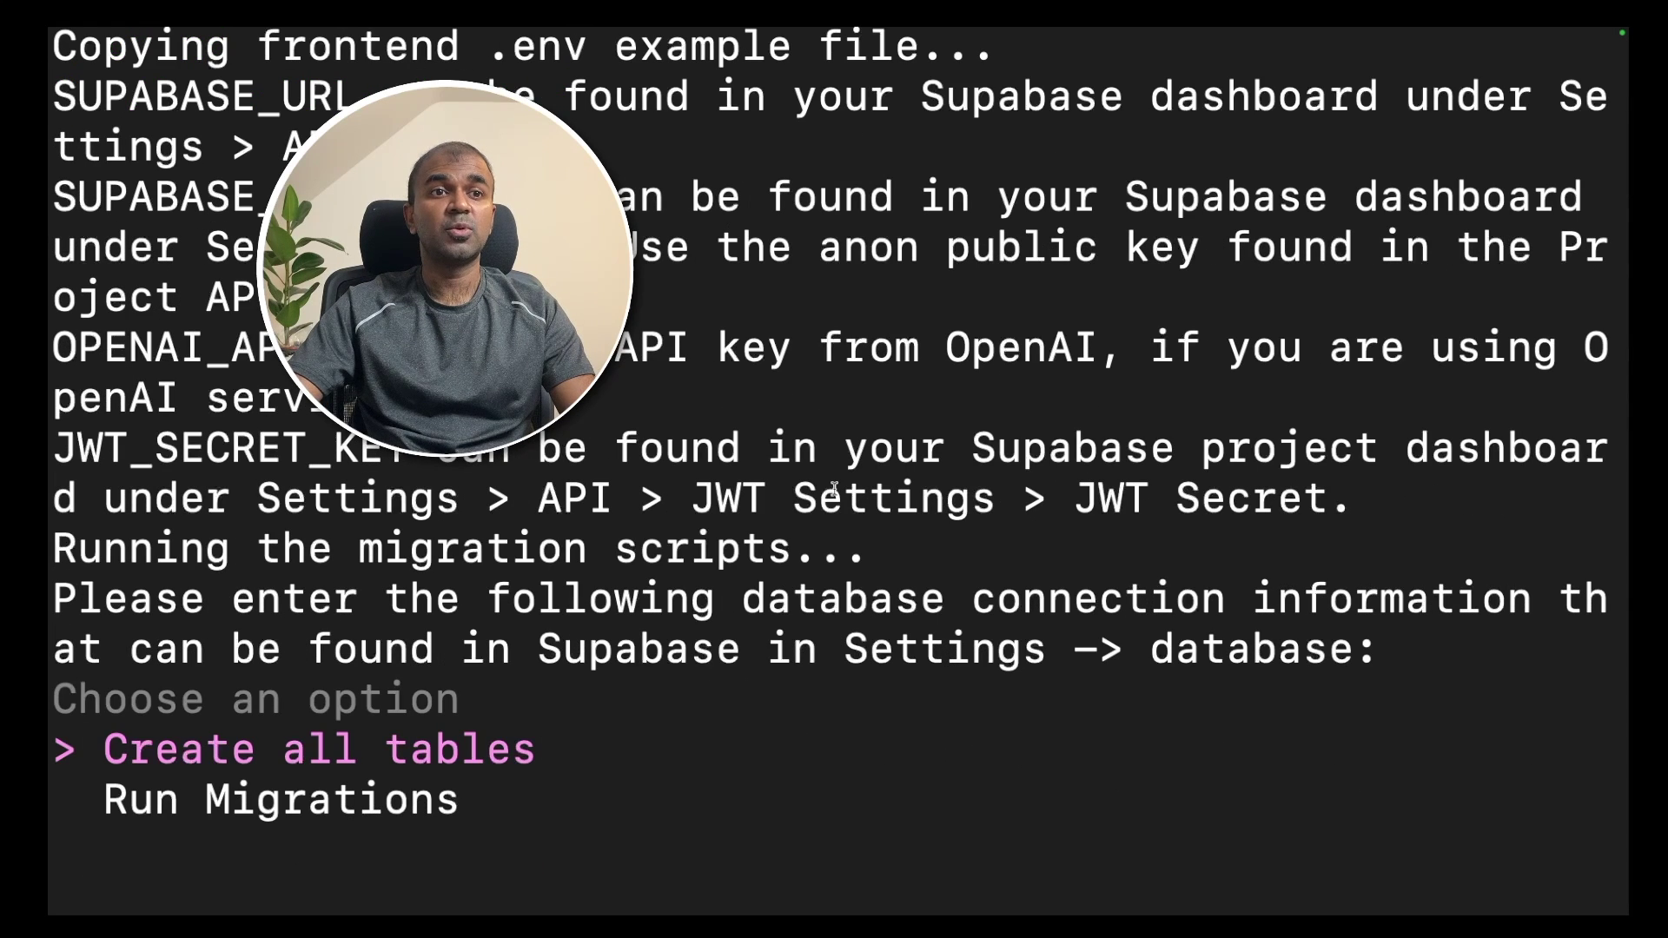
key(Return)
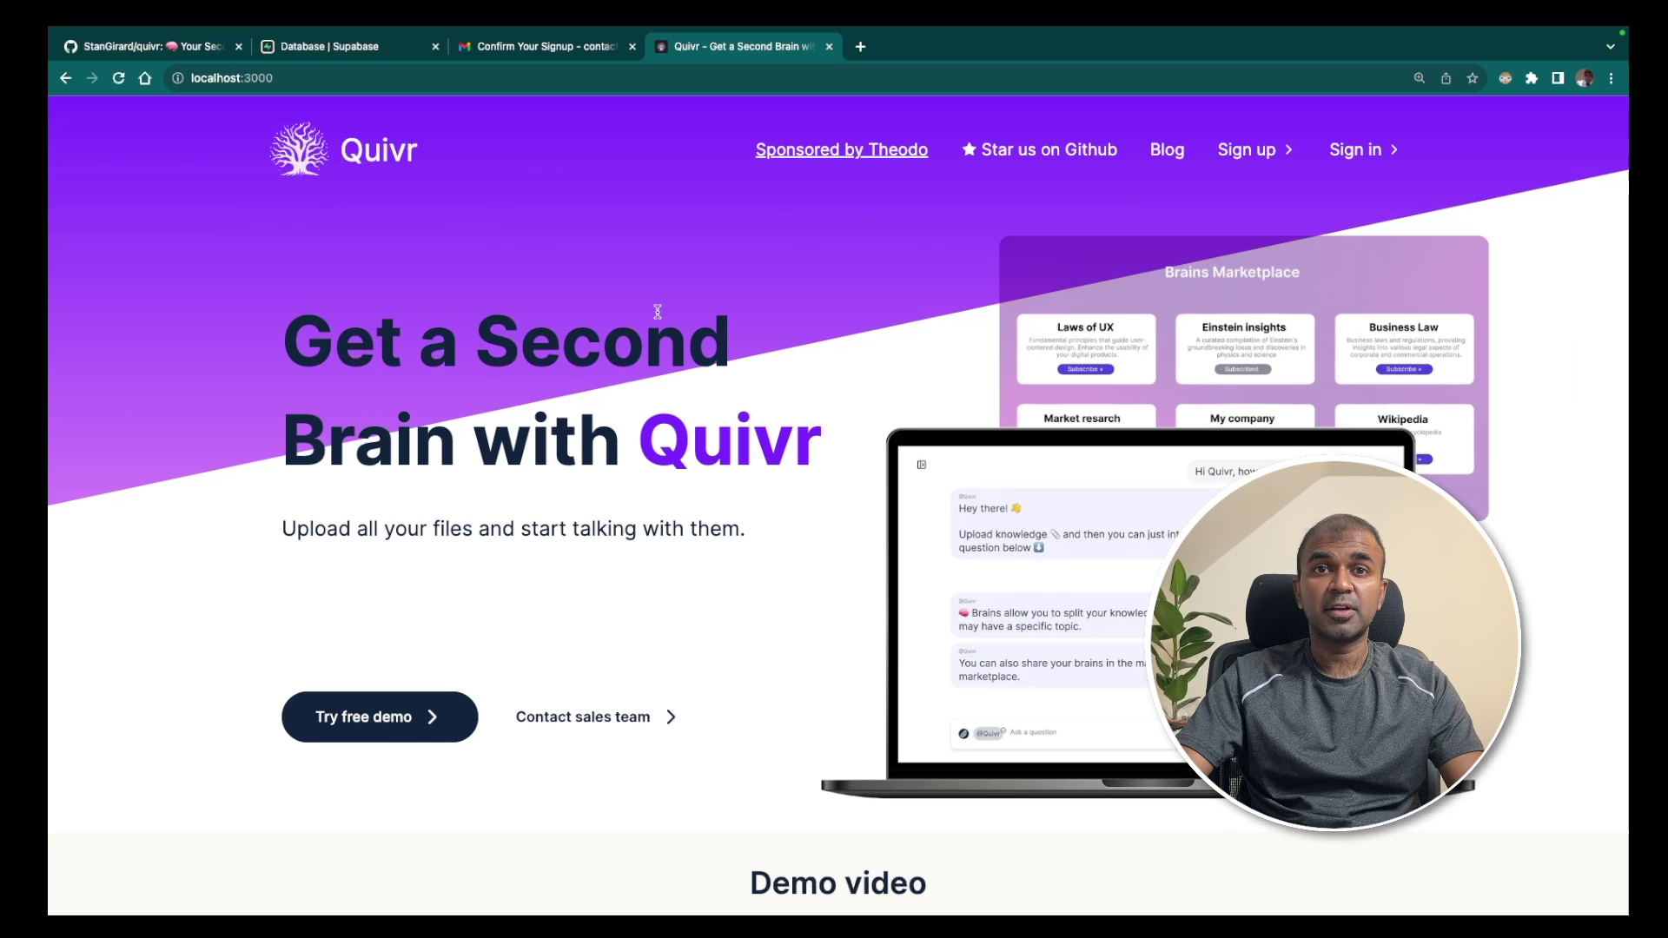
- Check the localhost:3000 address in Chrome and start Quivr's Sign up
click(328, 77)
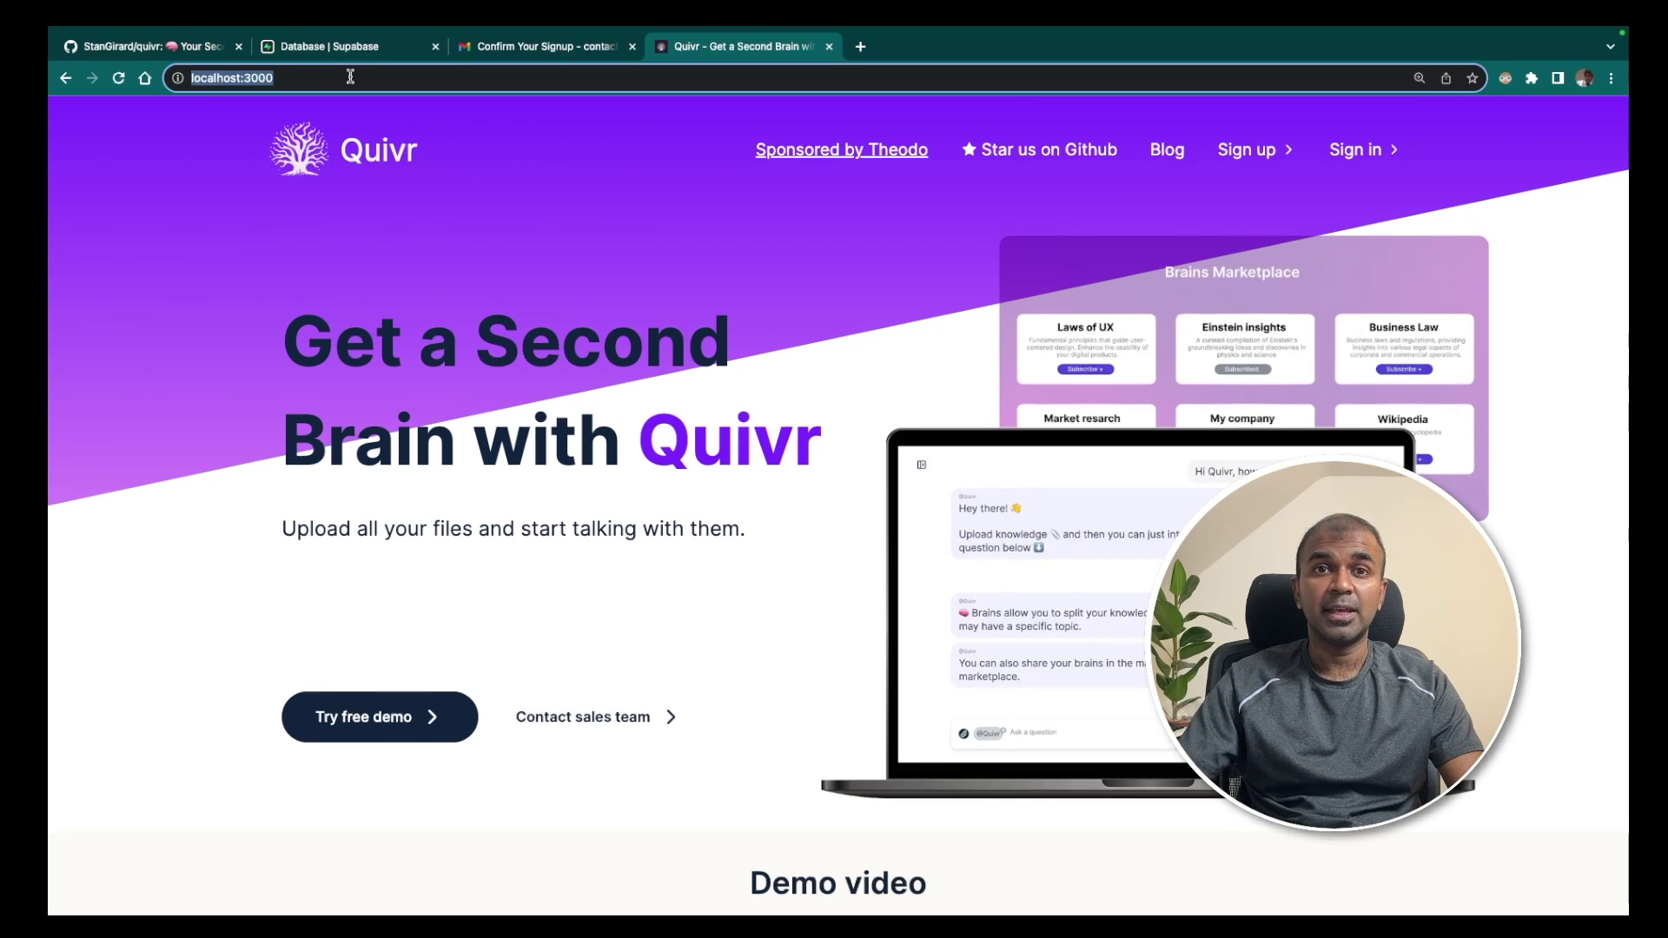
click(350, 77)
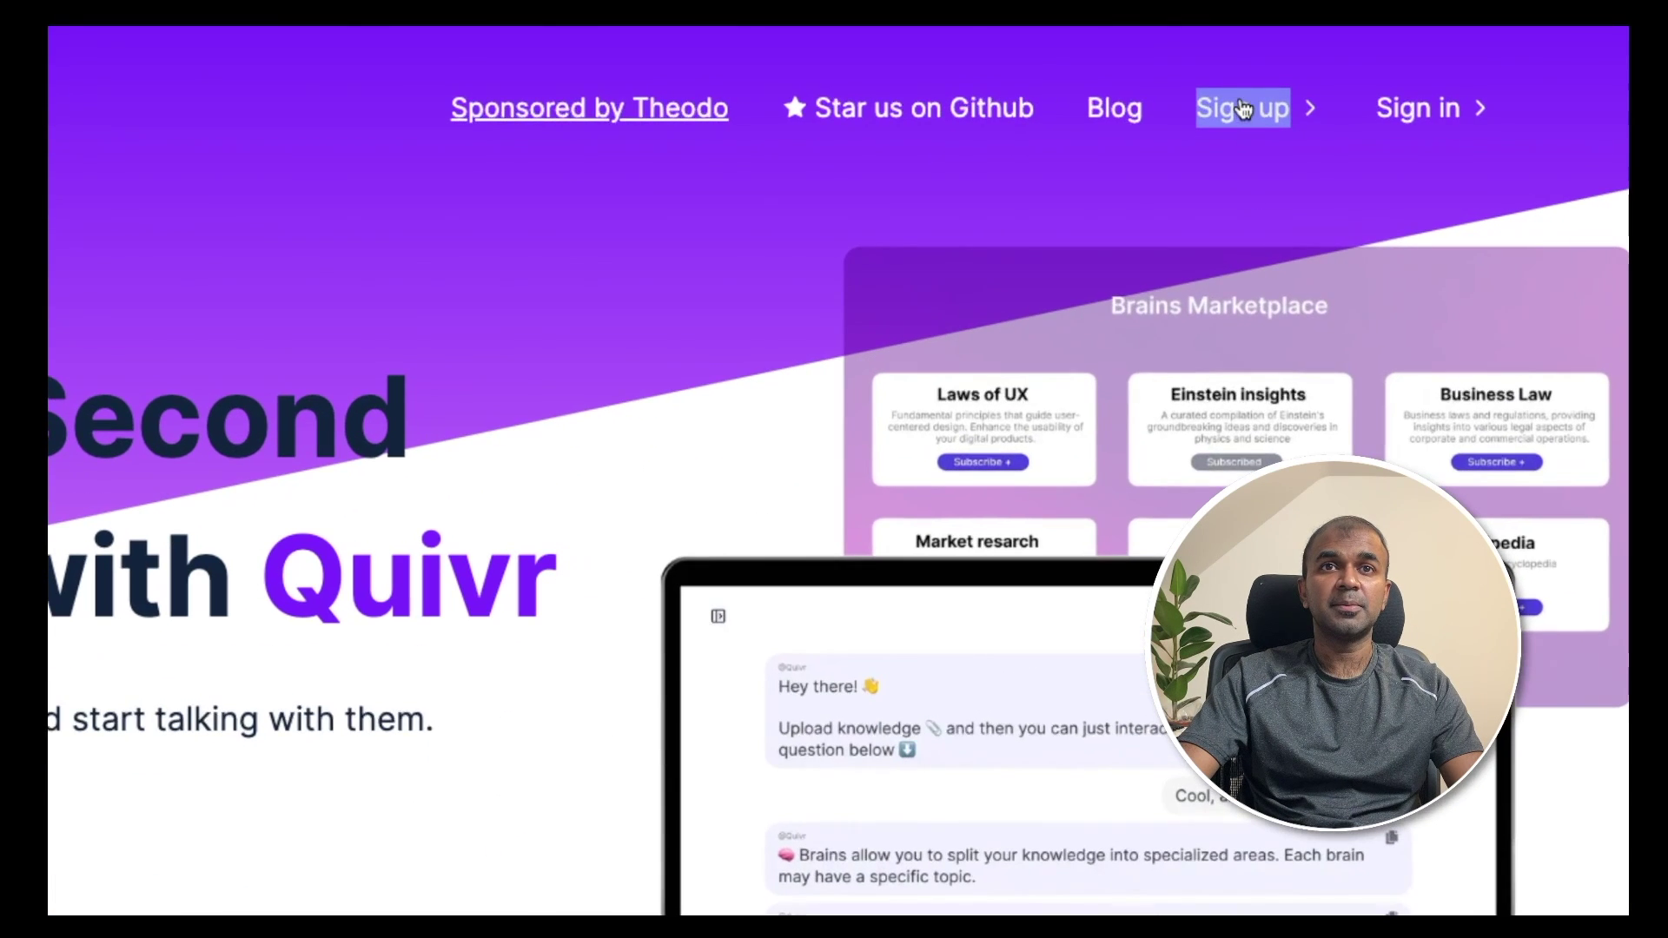
click(1247, 150)
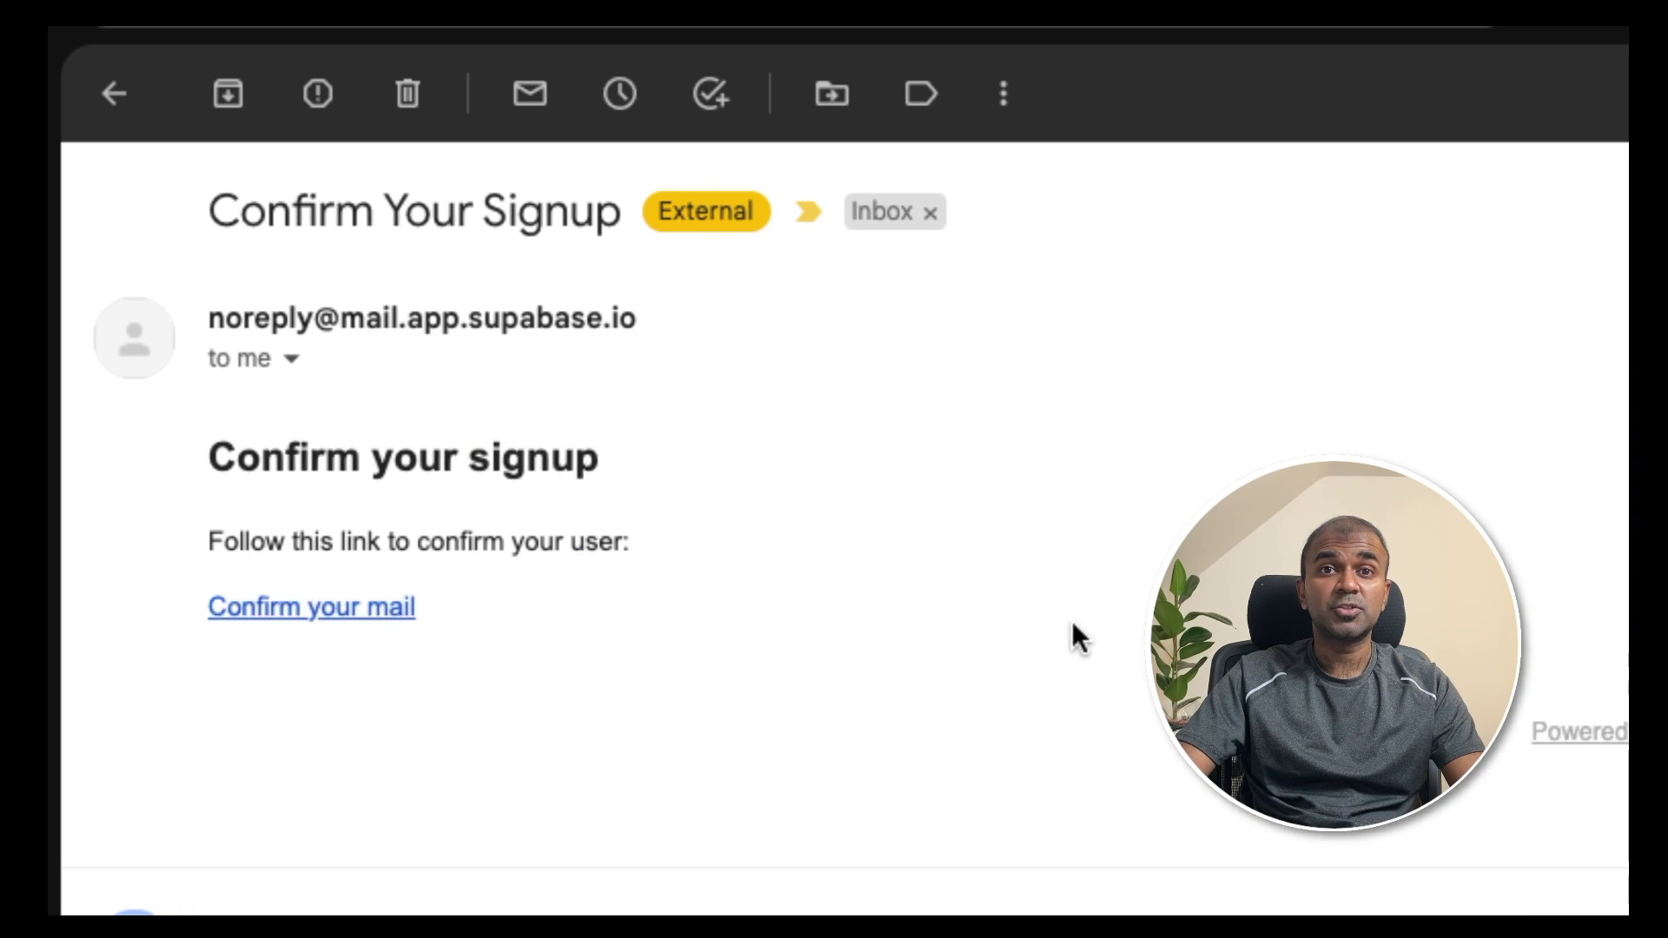
- Follow the 'Confirm your mail' link in the Supabase sign-up email to sign into Quivr
click(365, 613)
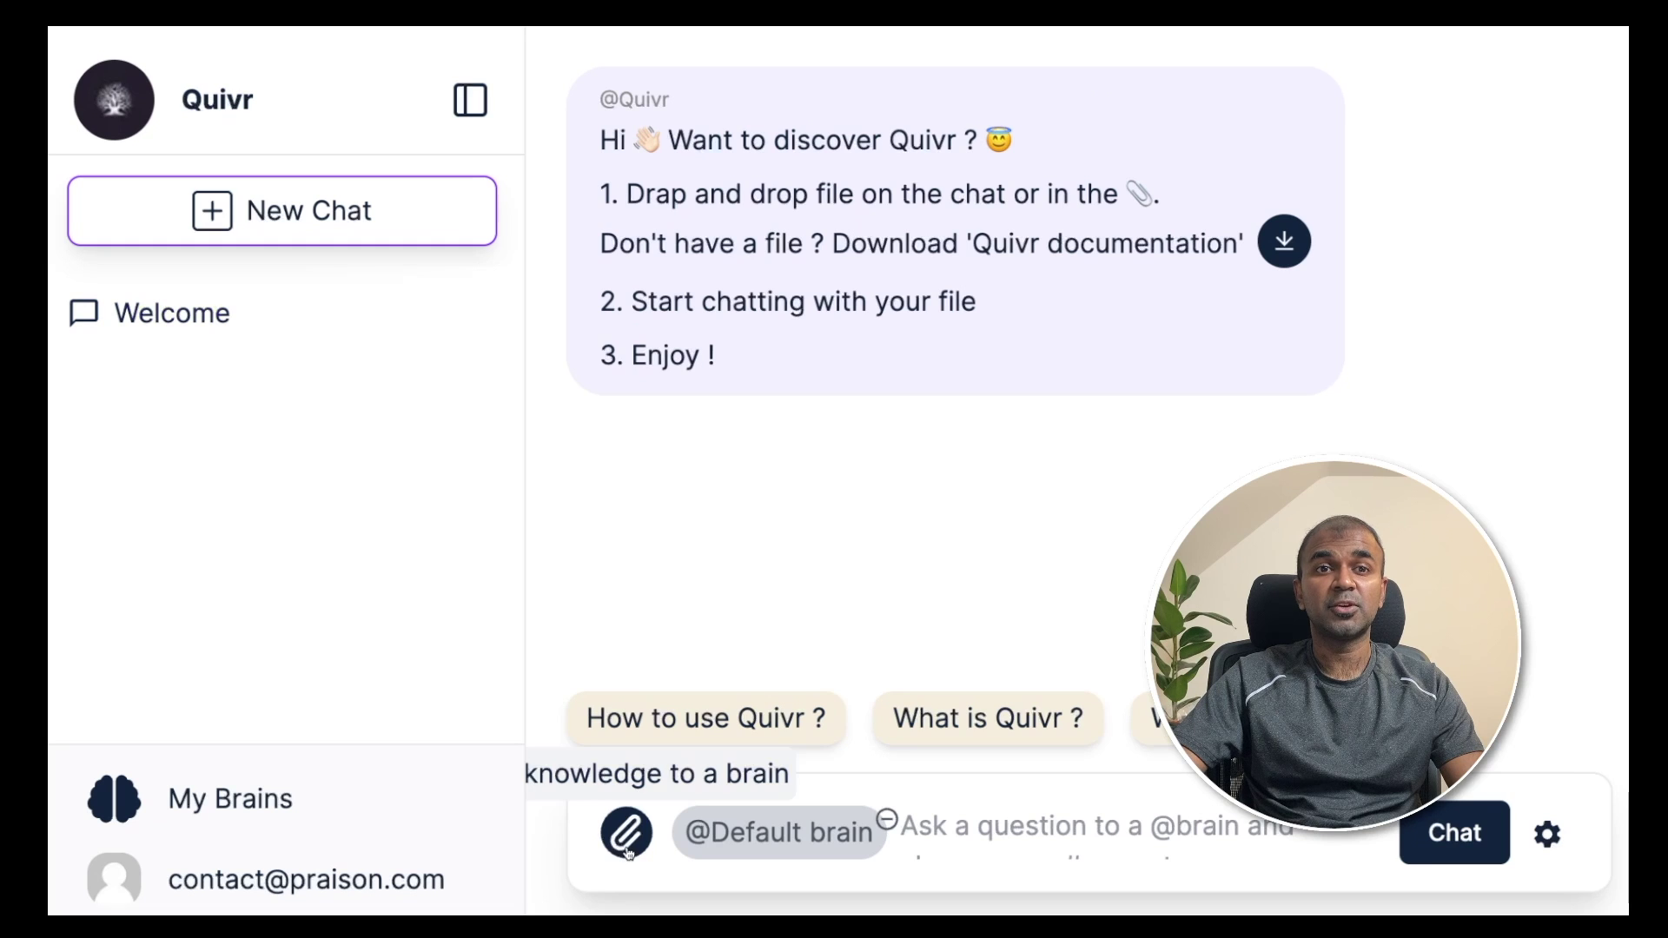
- Upload Pagesfrom22690.pdf to the Default brain and ask 'Explain in 2 lines what is this document about'
click(627, 834)
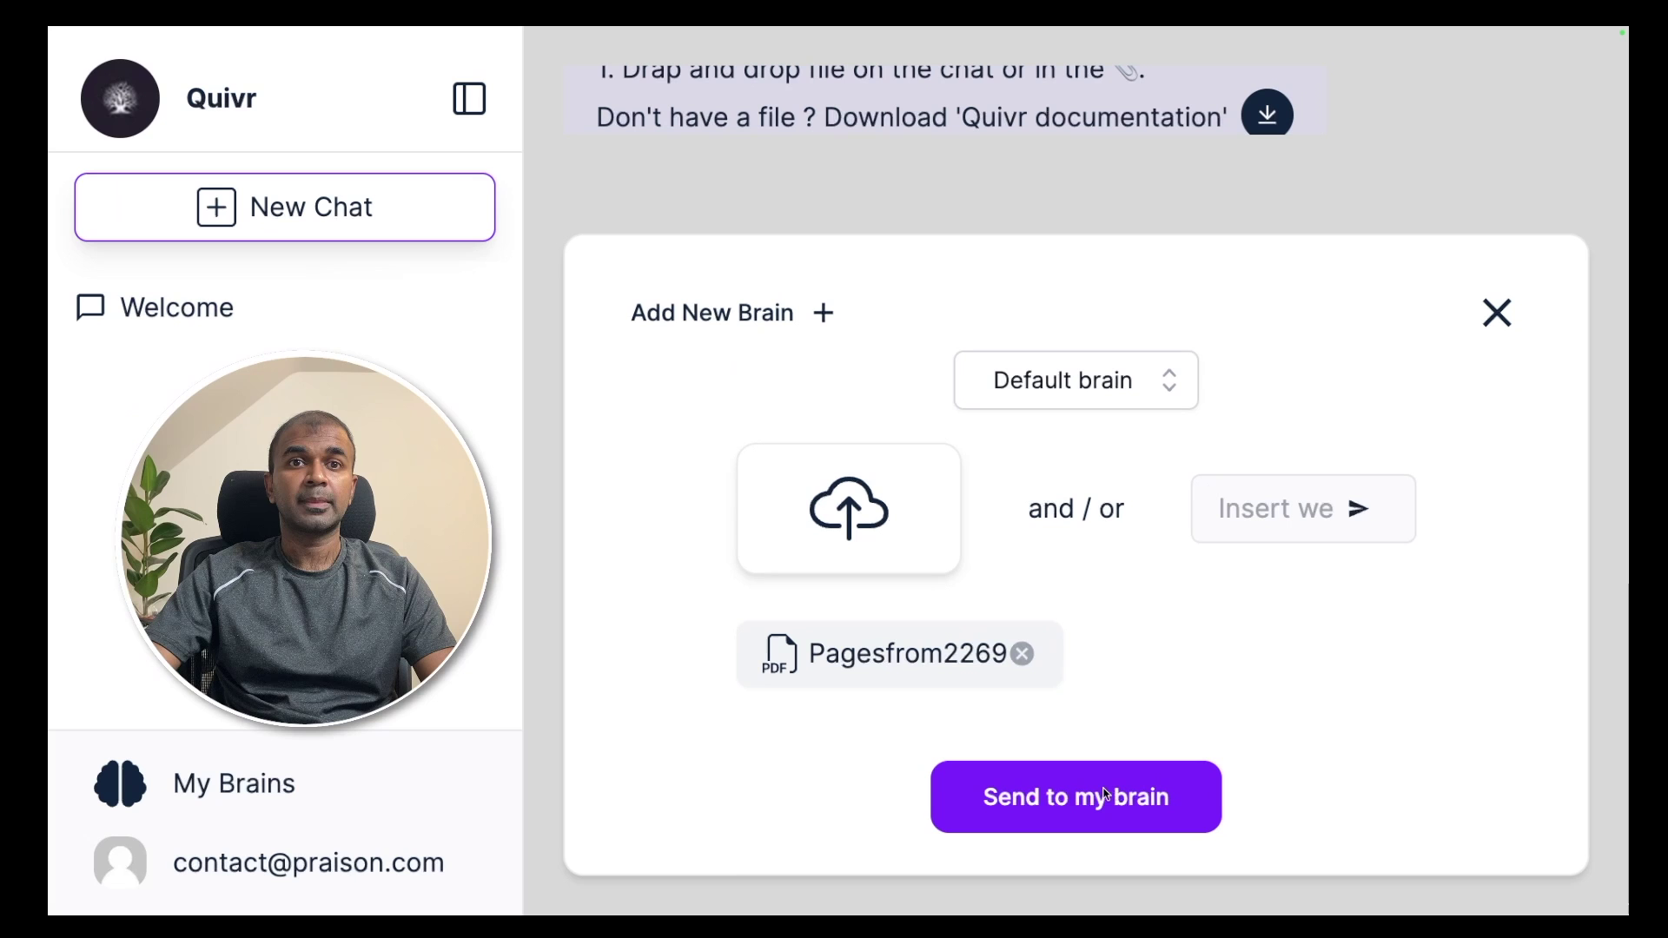
click(1103, 793)
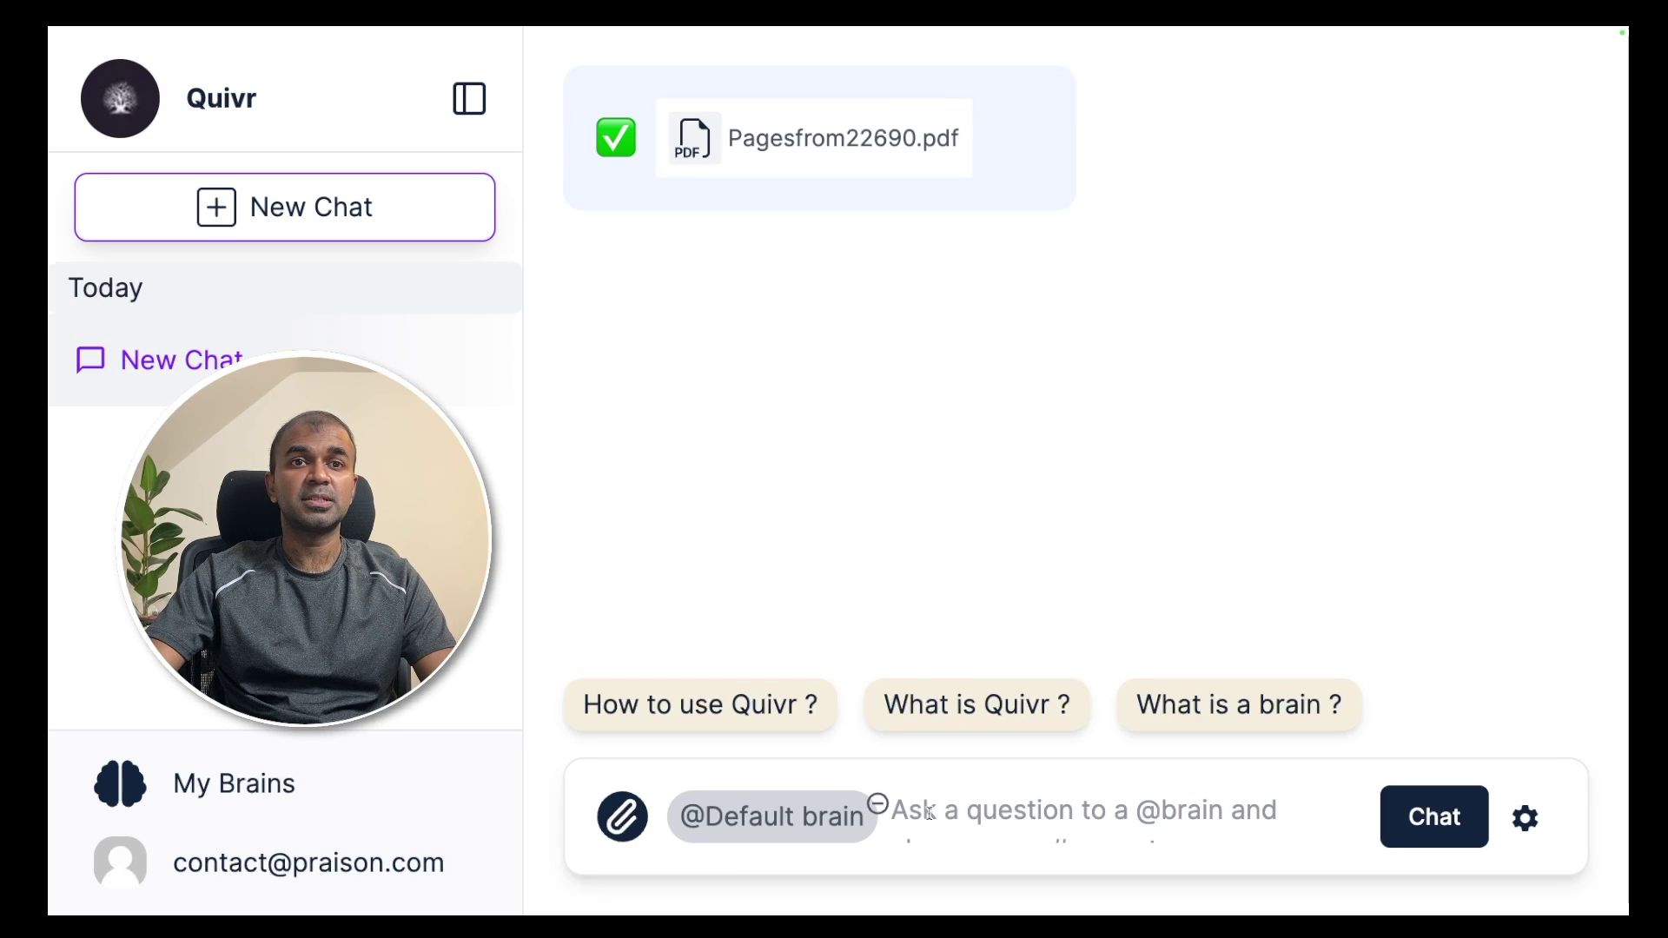
click(973, 820)
text(Explain)
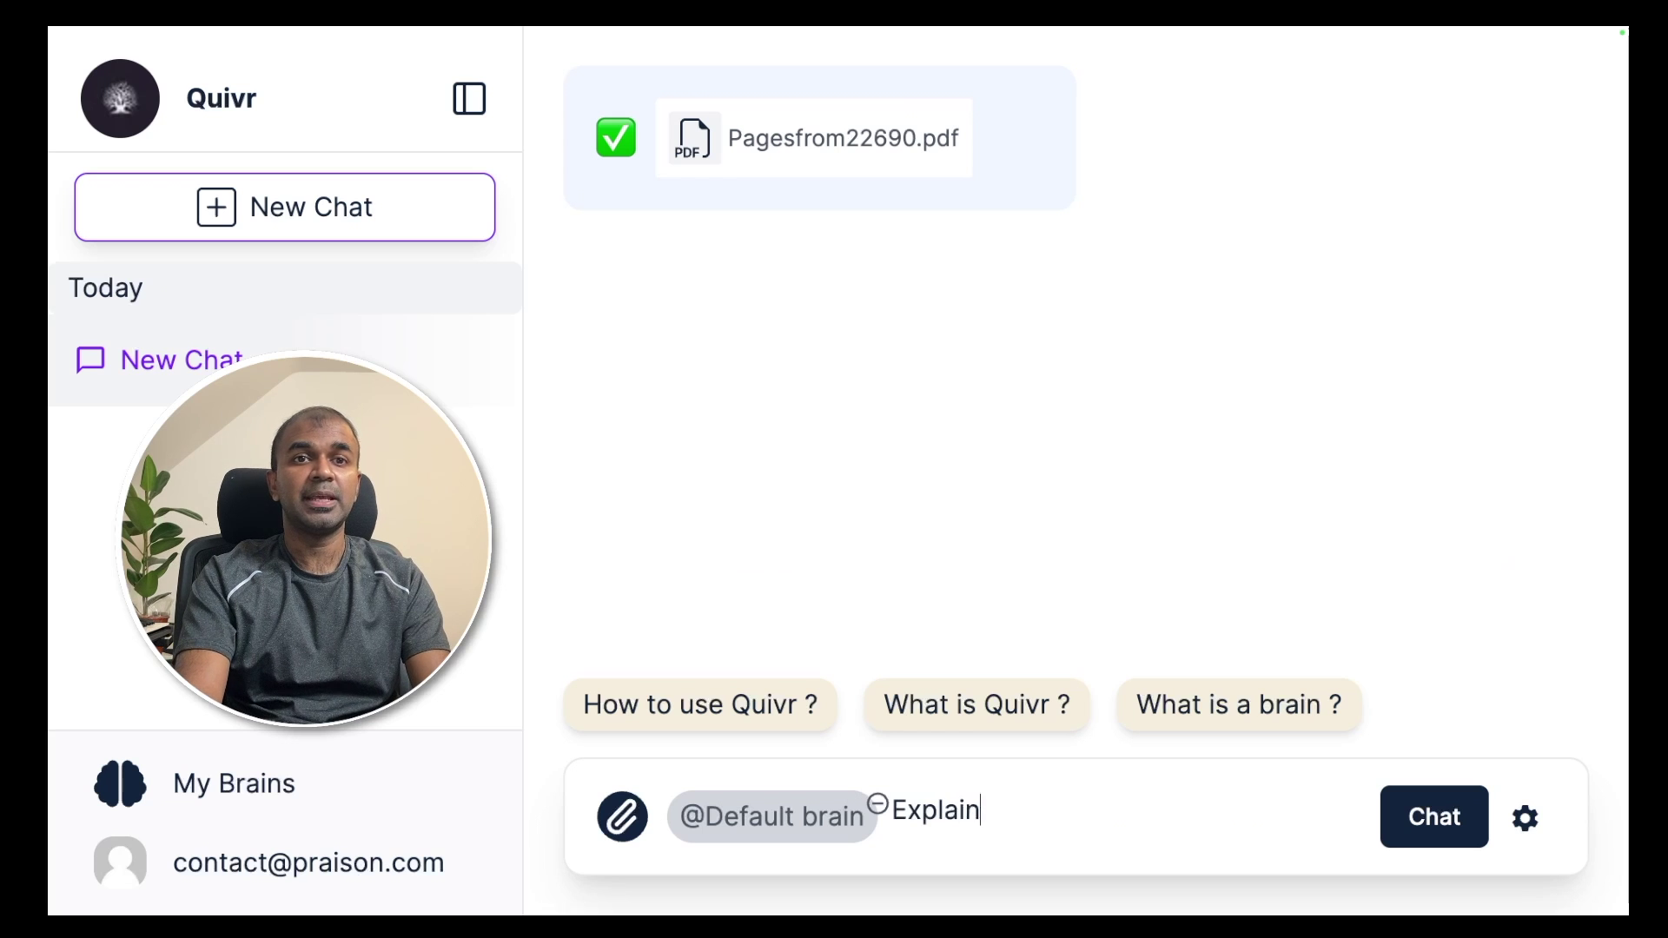
text( in 2 lines what i)
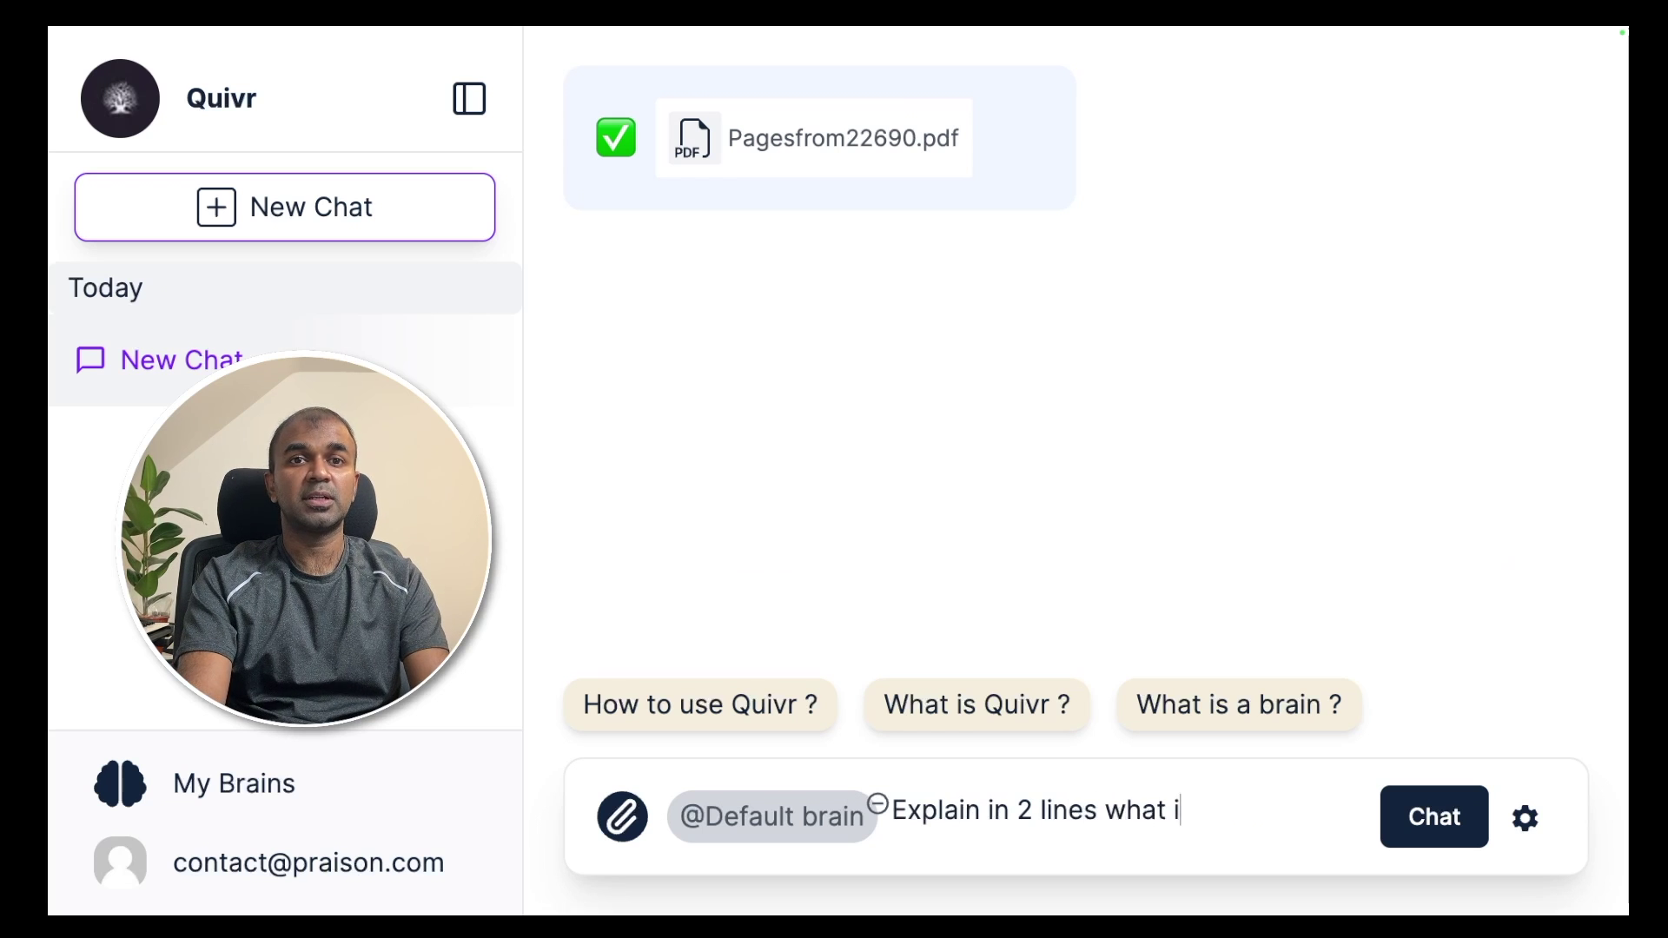
text(s this document about)
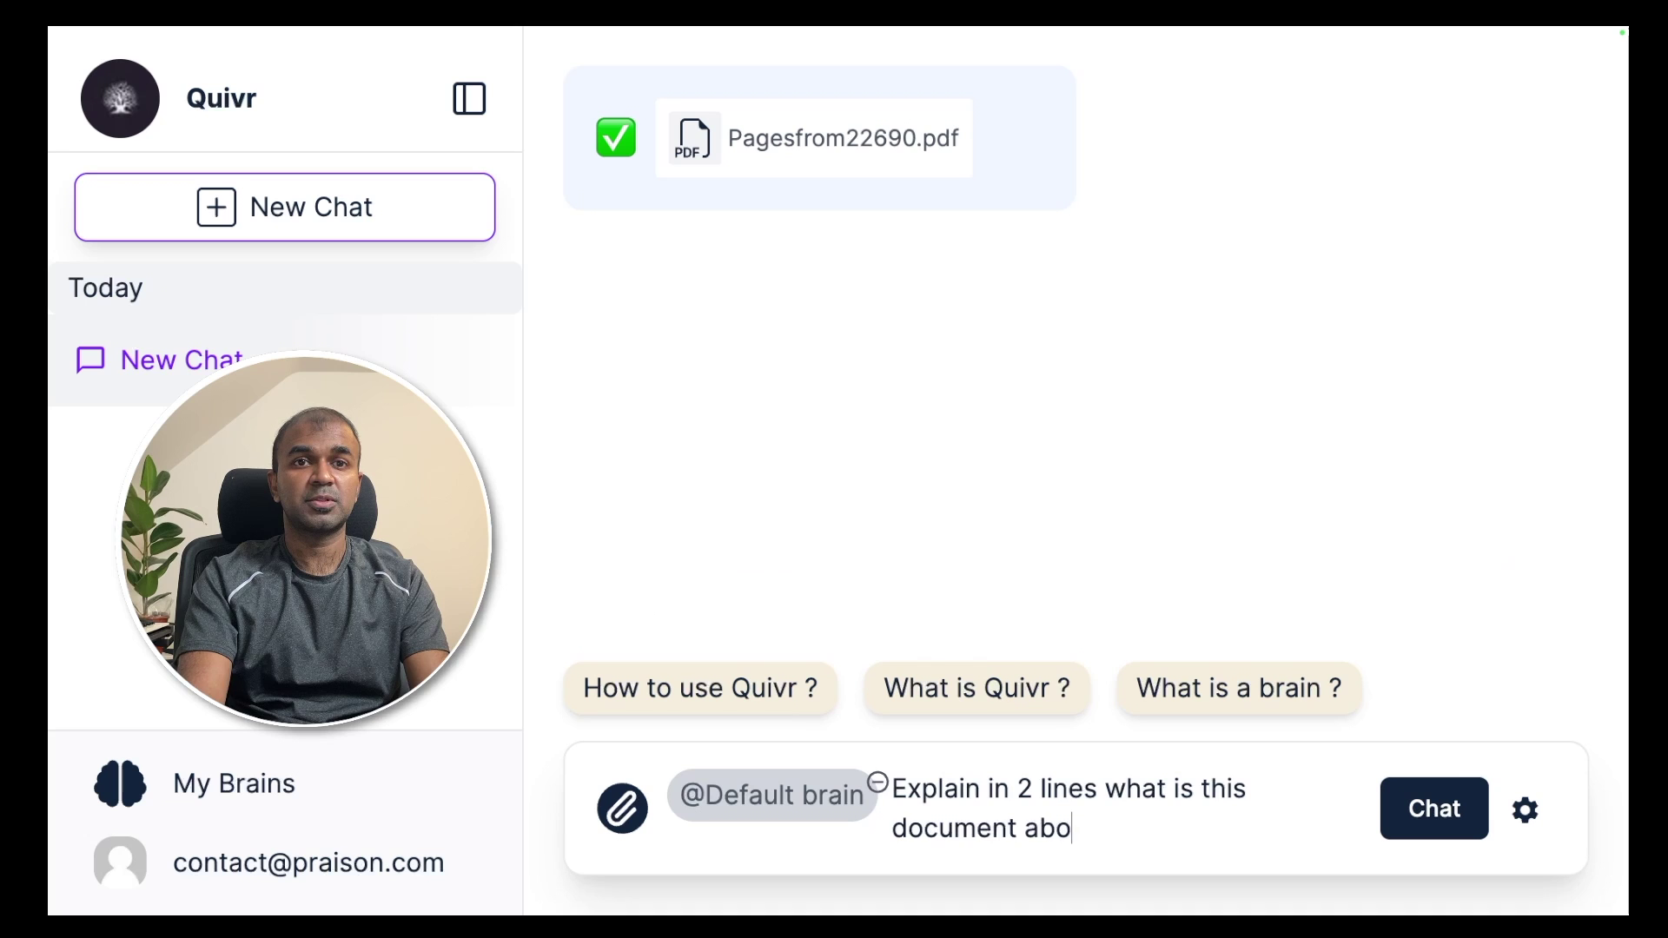
key(Return)
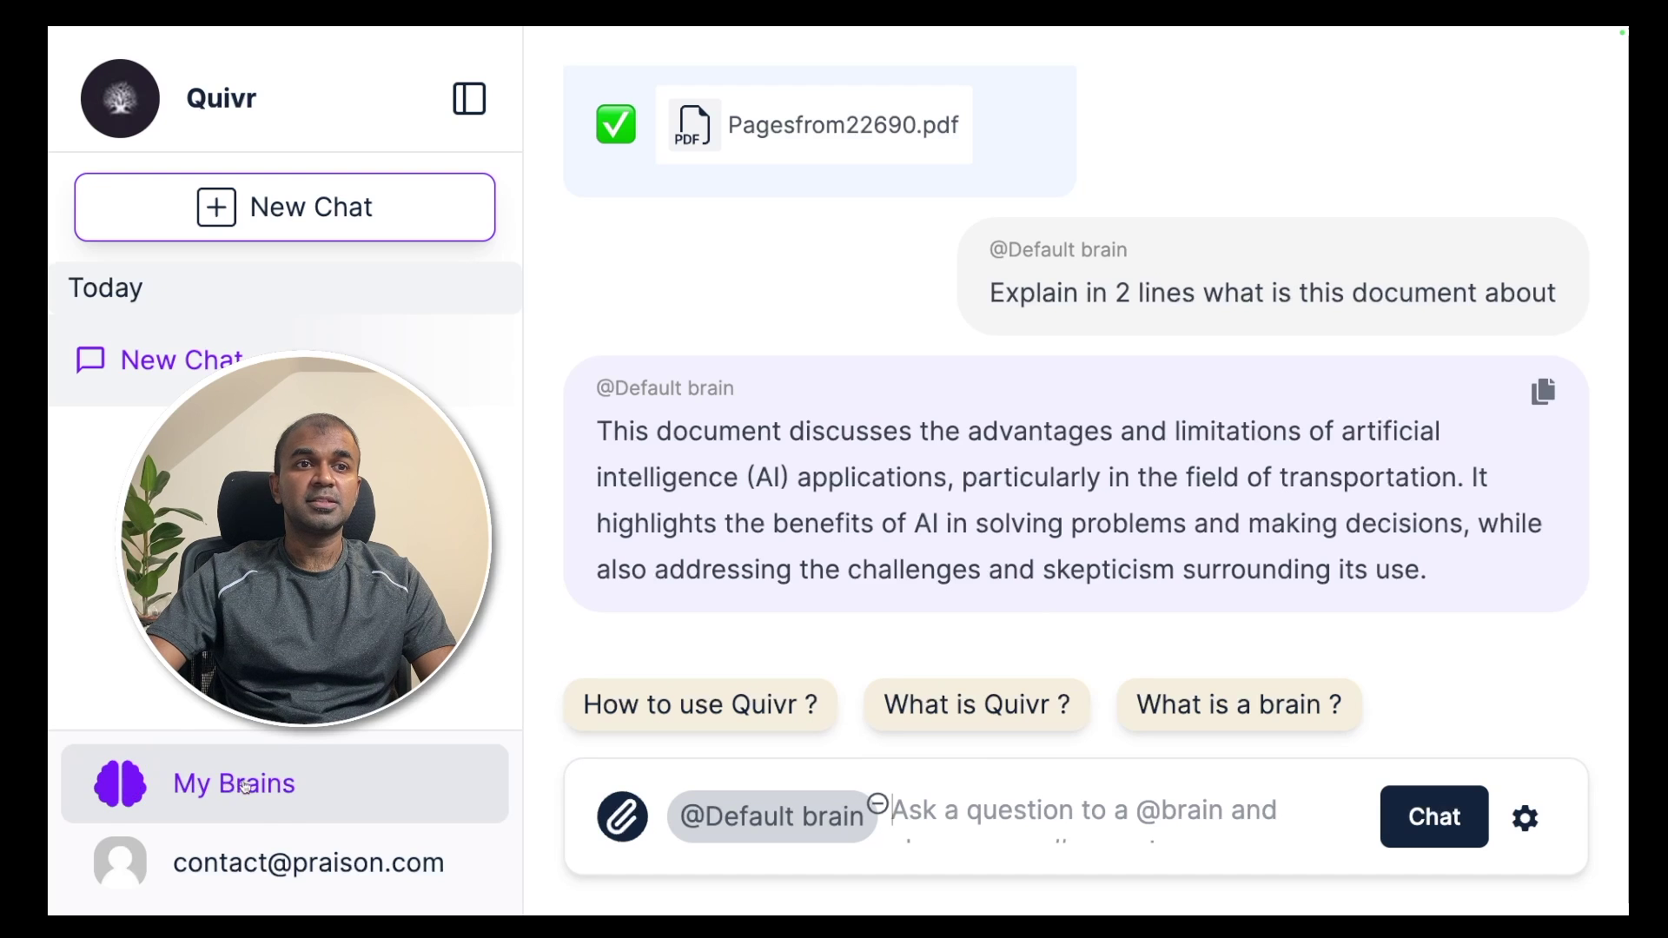
- Add a new brain named 'AI' from the Select a brain list, selecting it for uploads
click(622, 816)
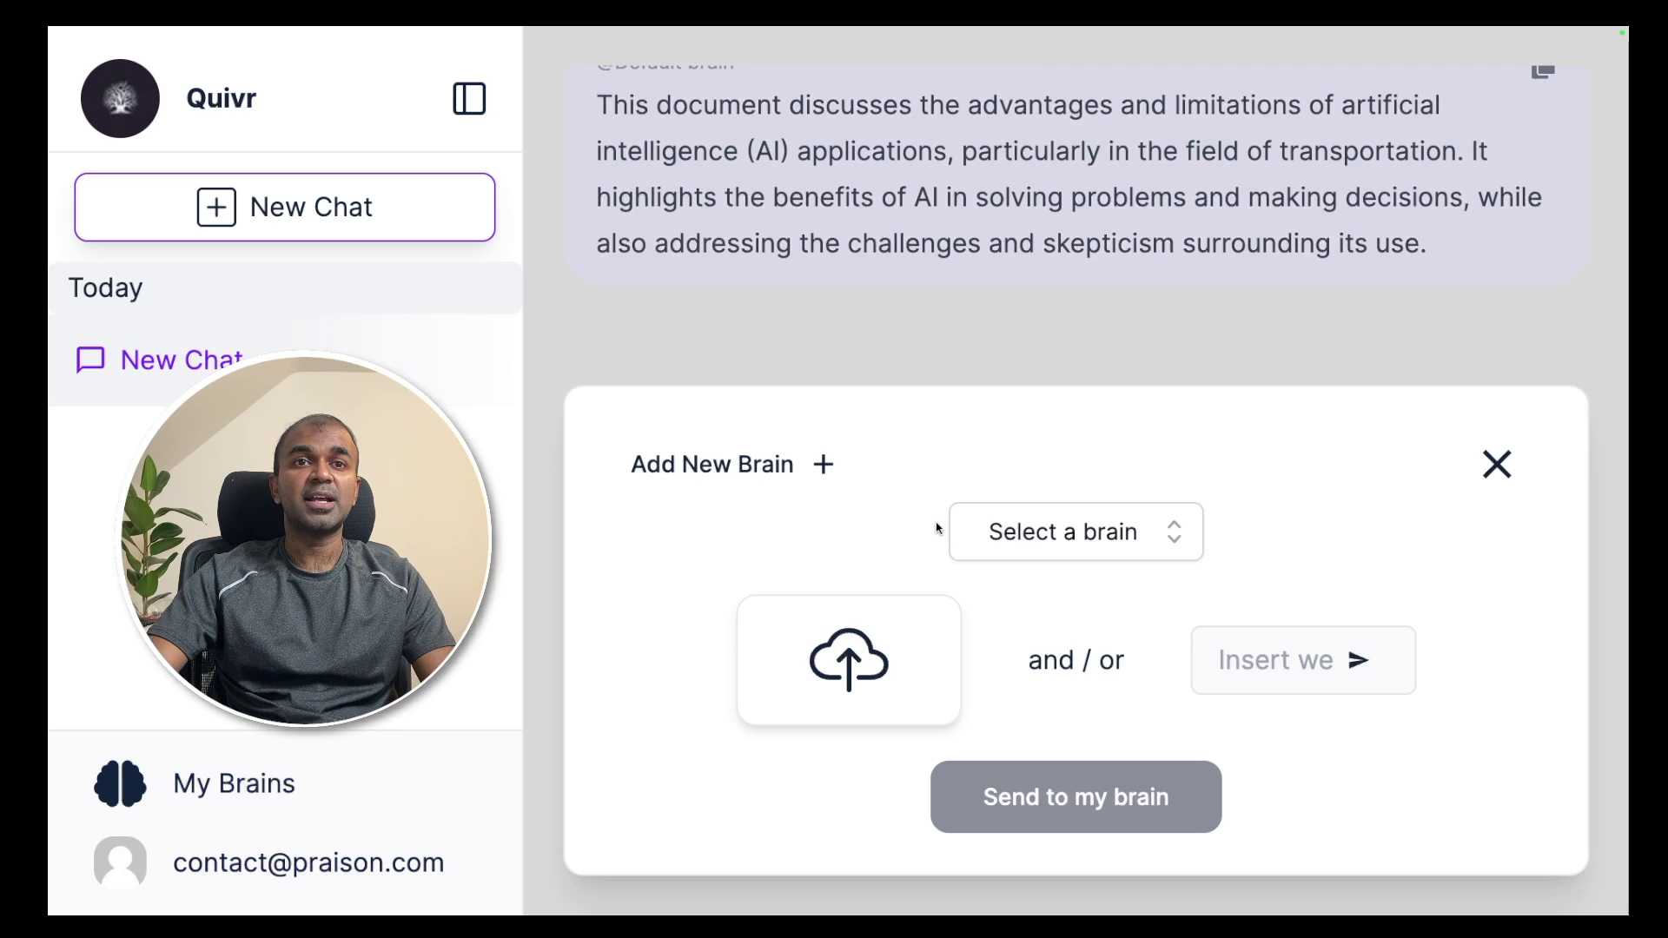
click(1059, 543)
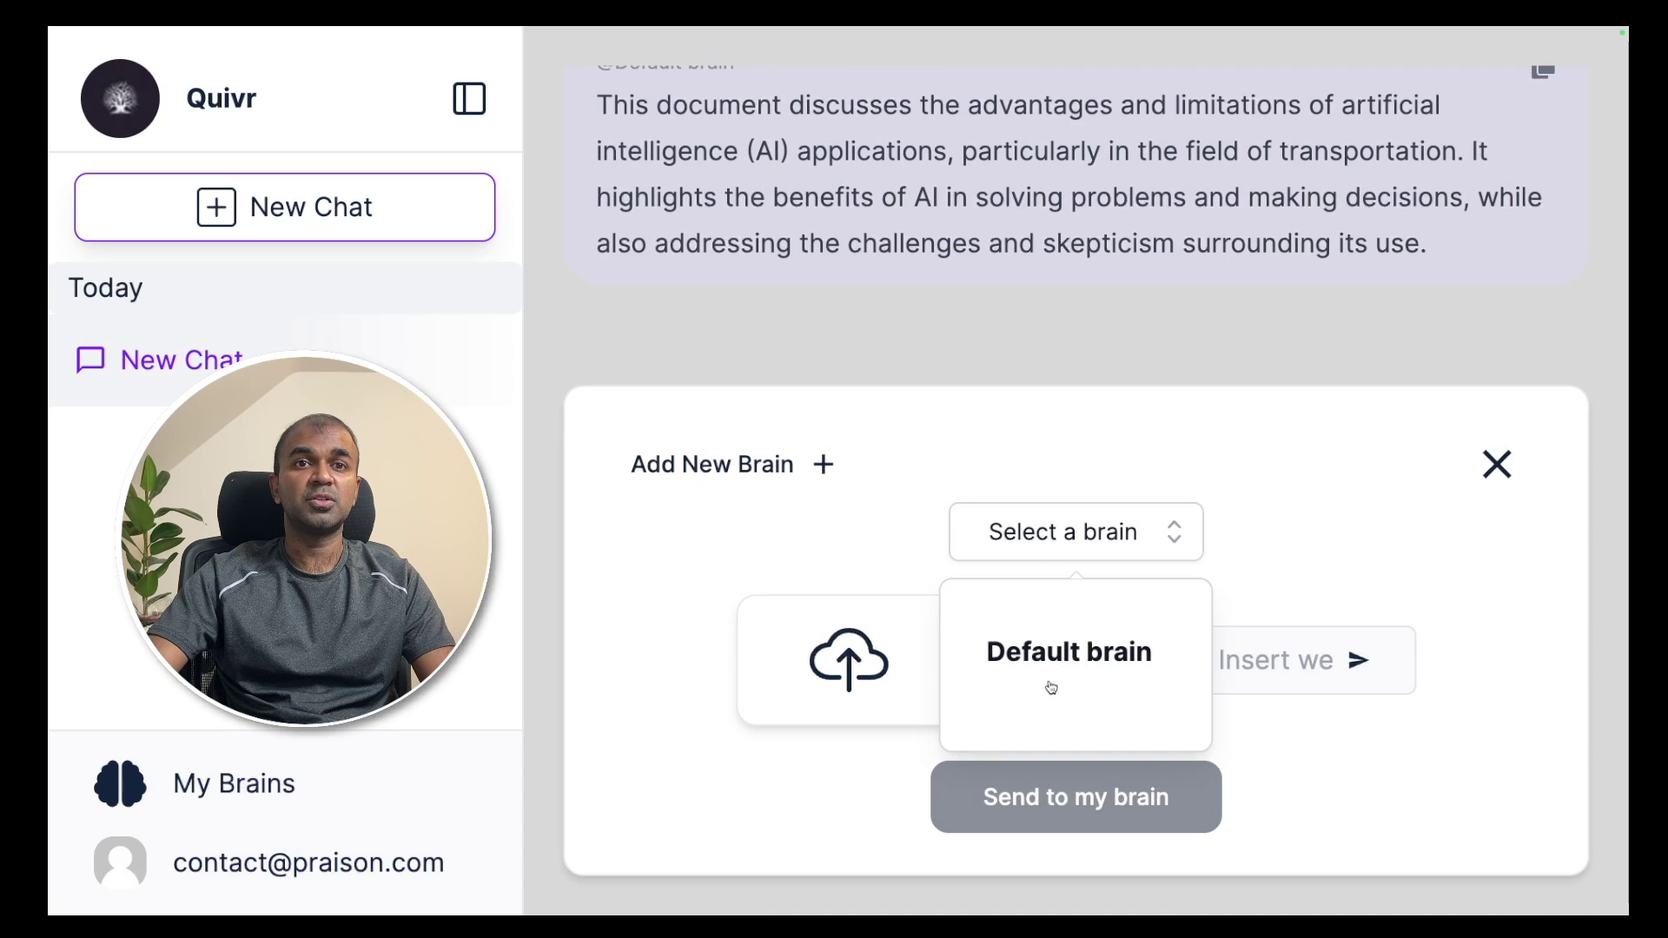
click(799, 473)
click(799, 474)
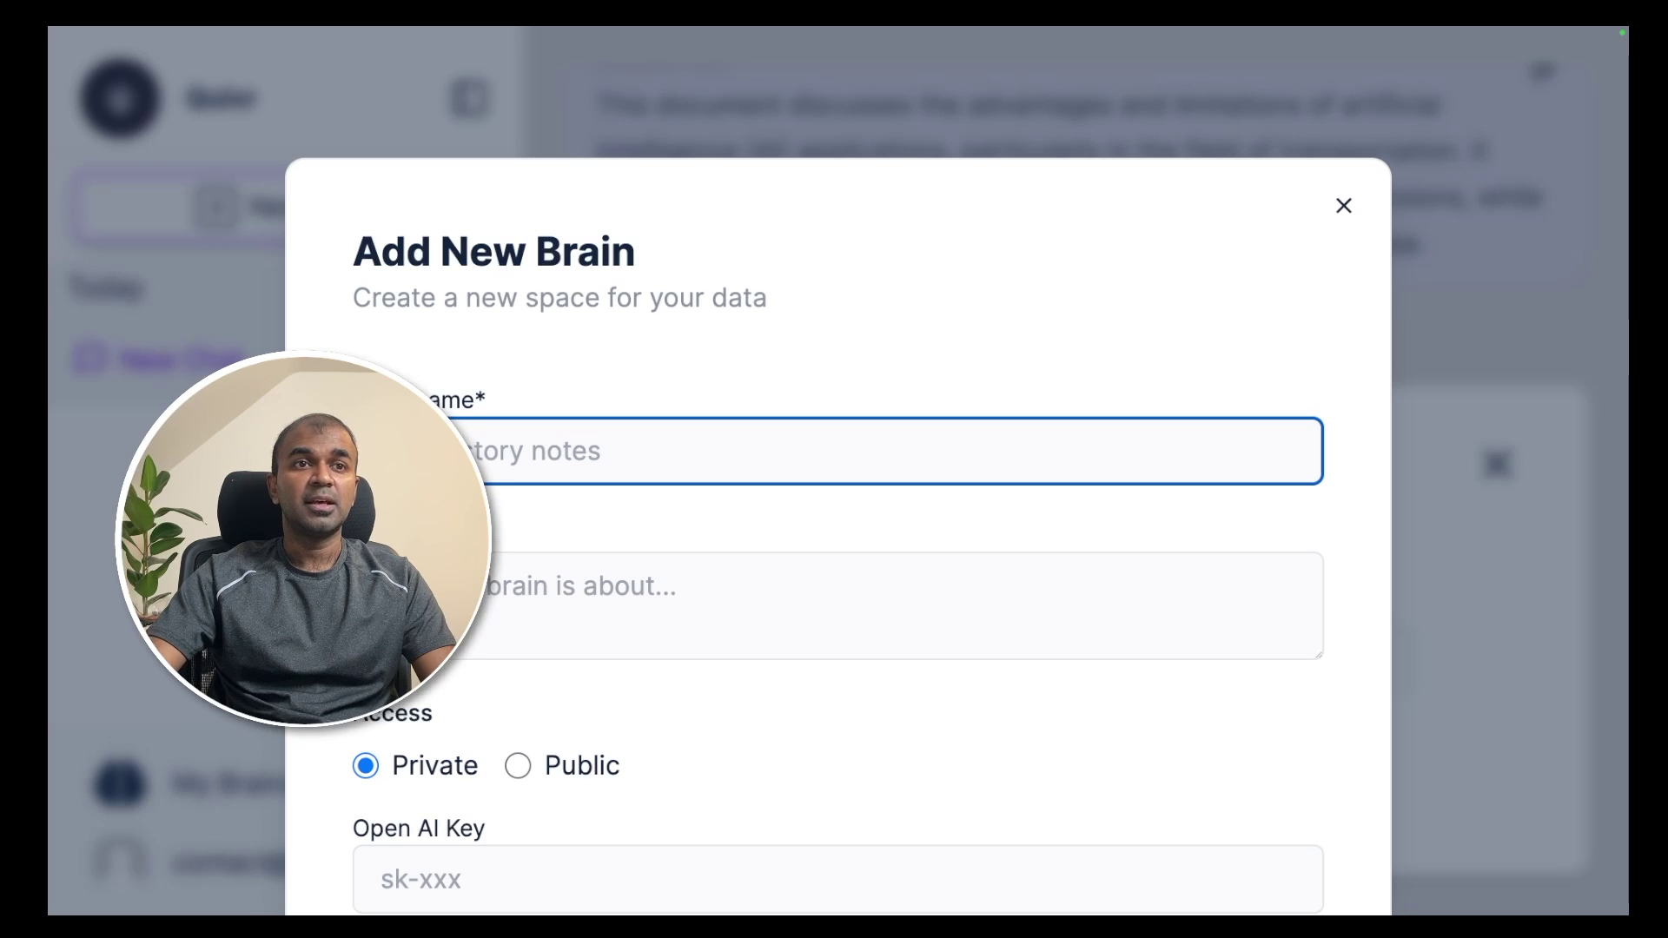
click(719, 453)
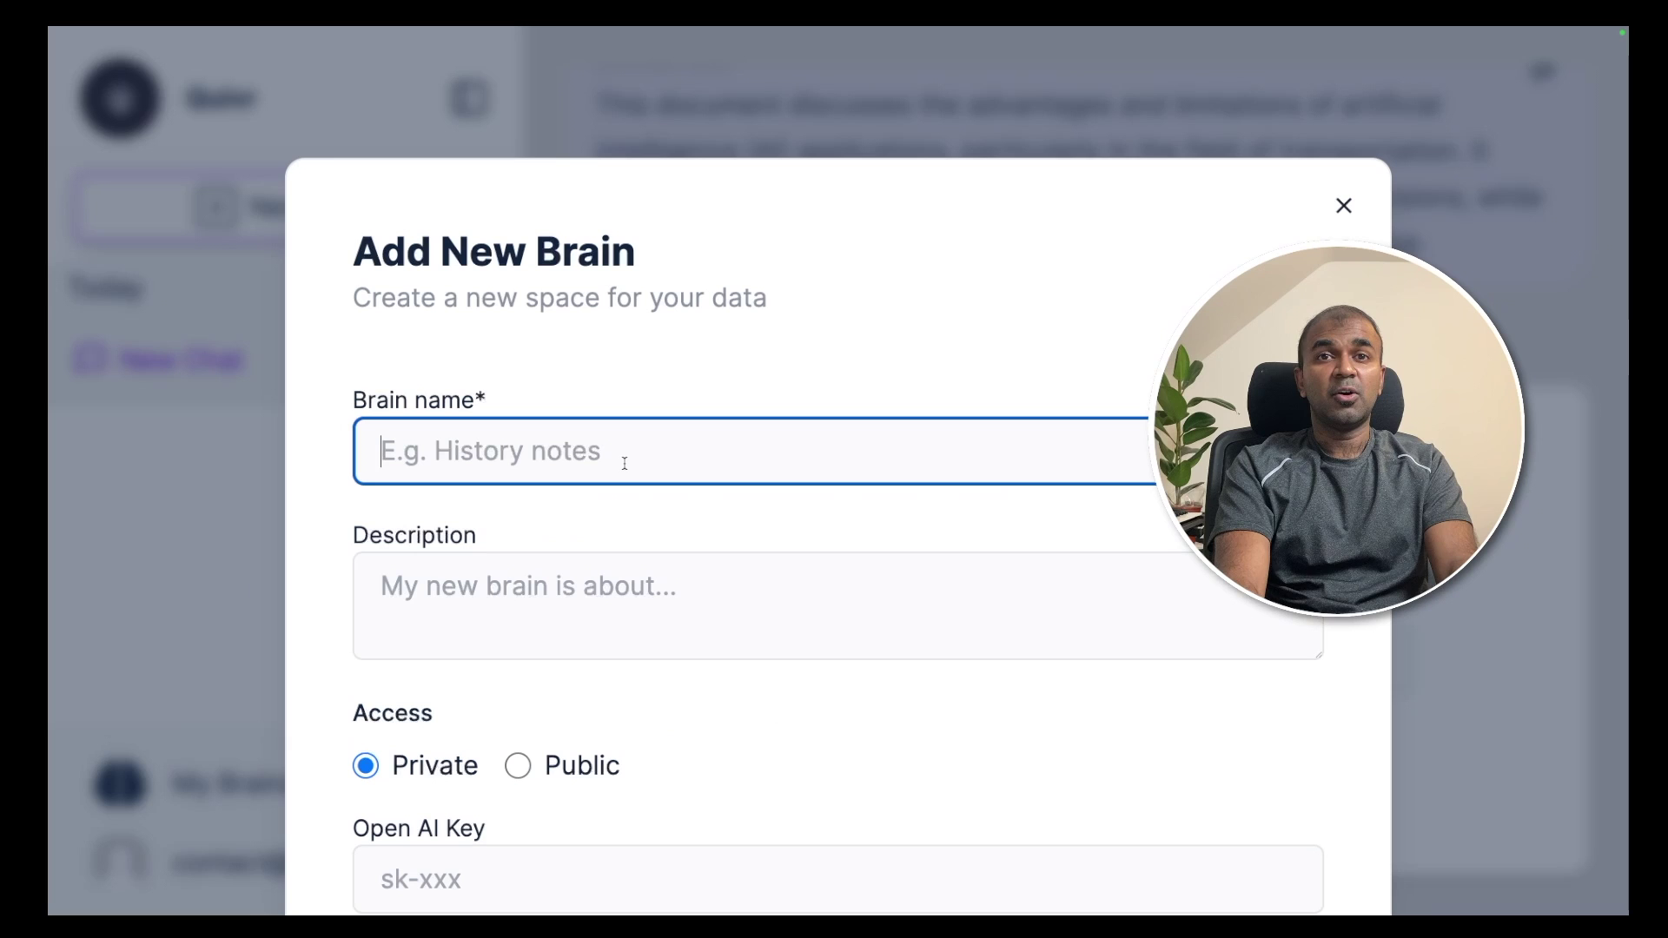
text(AI)
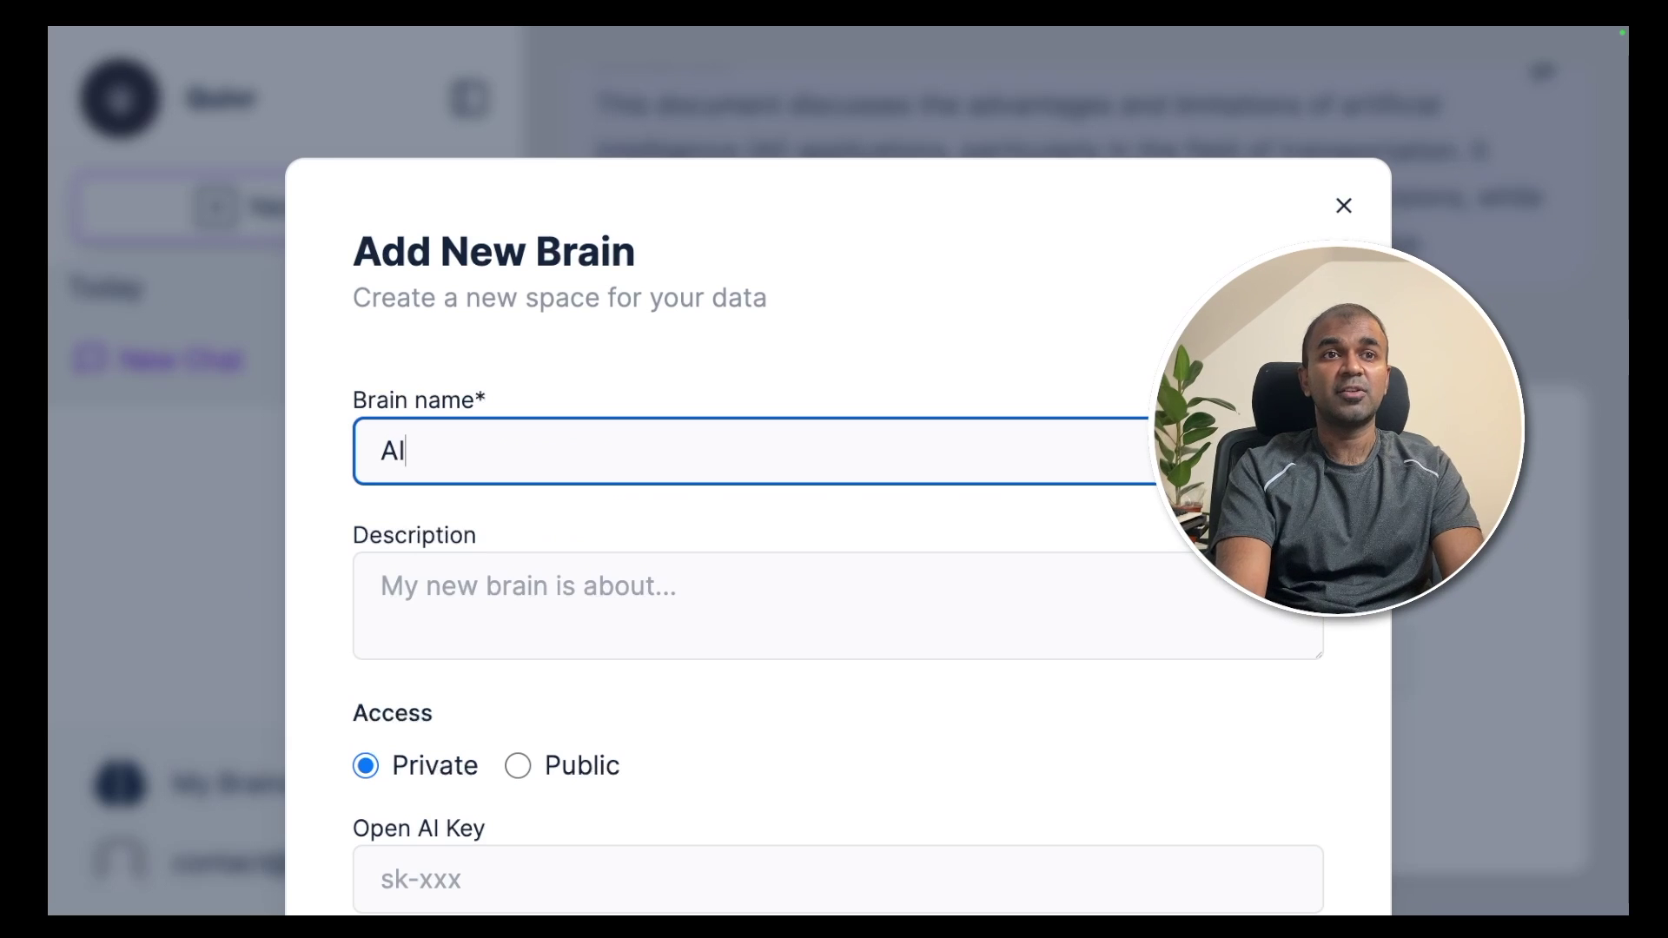
scroll(778, 771, down, 10)
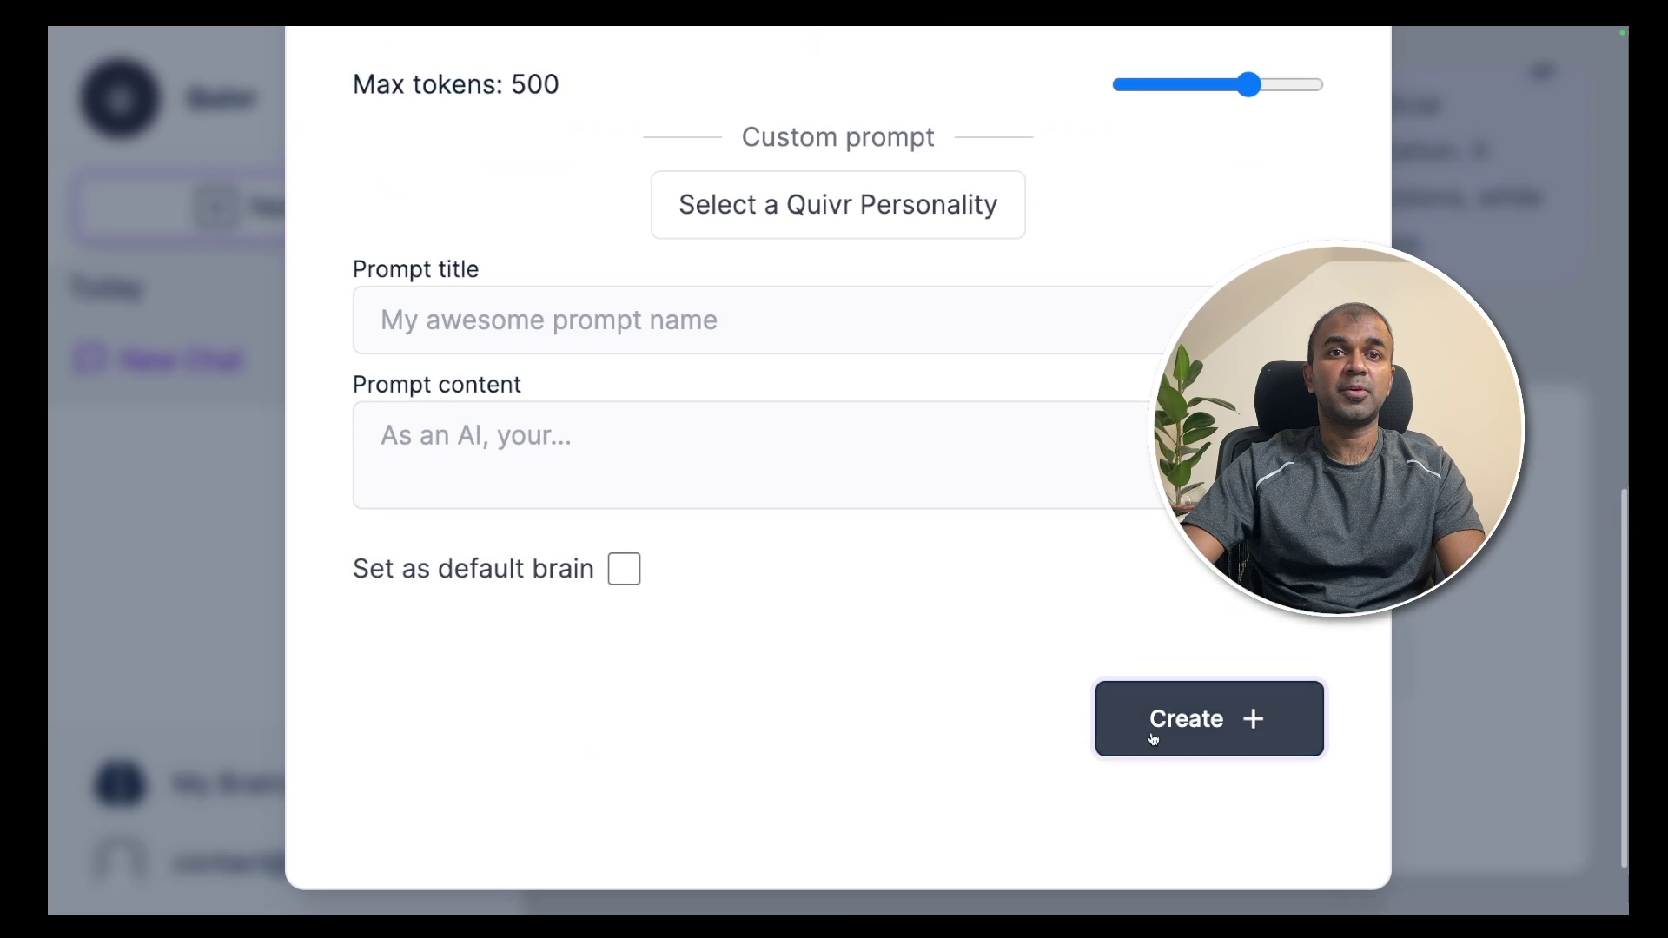
click(1150, 736)
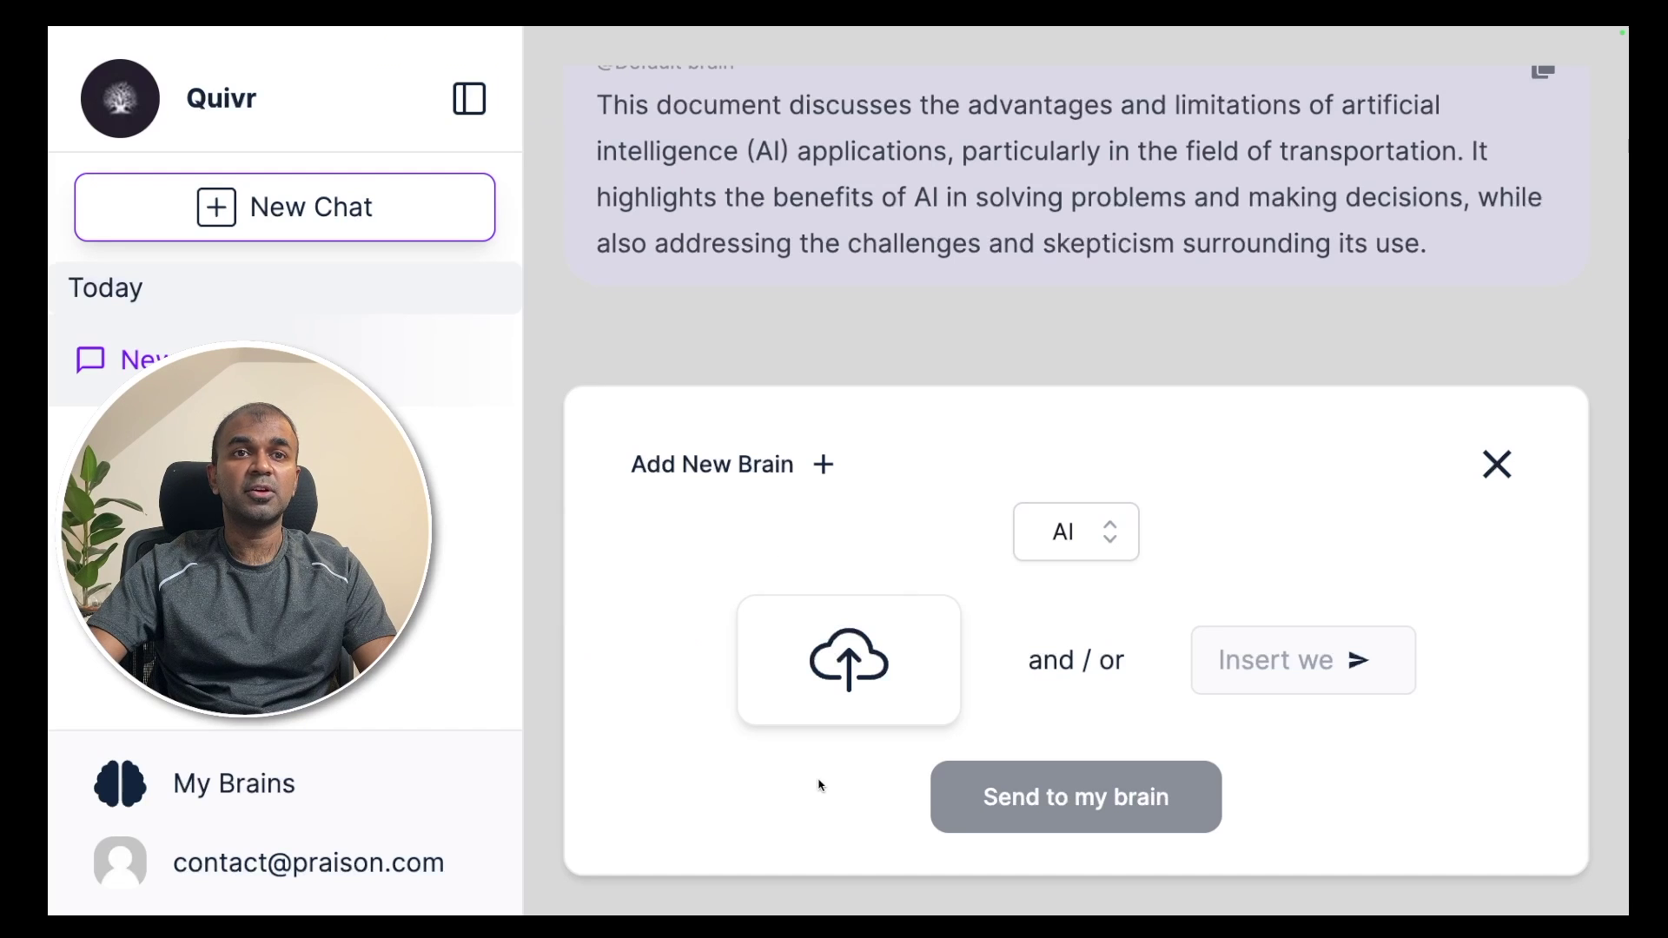
- Upload Research_Paper_on_Artificial_Intelligence.pdf to the AI brain
click(845, 691)
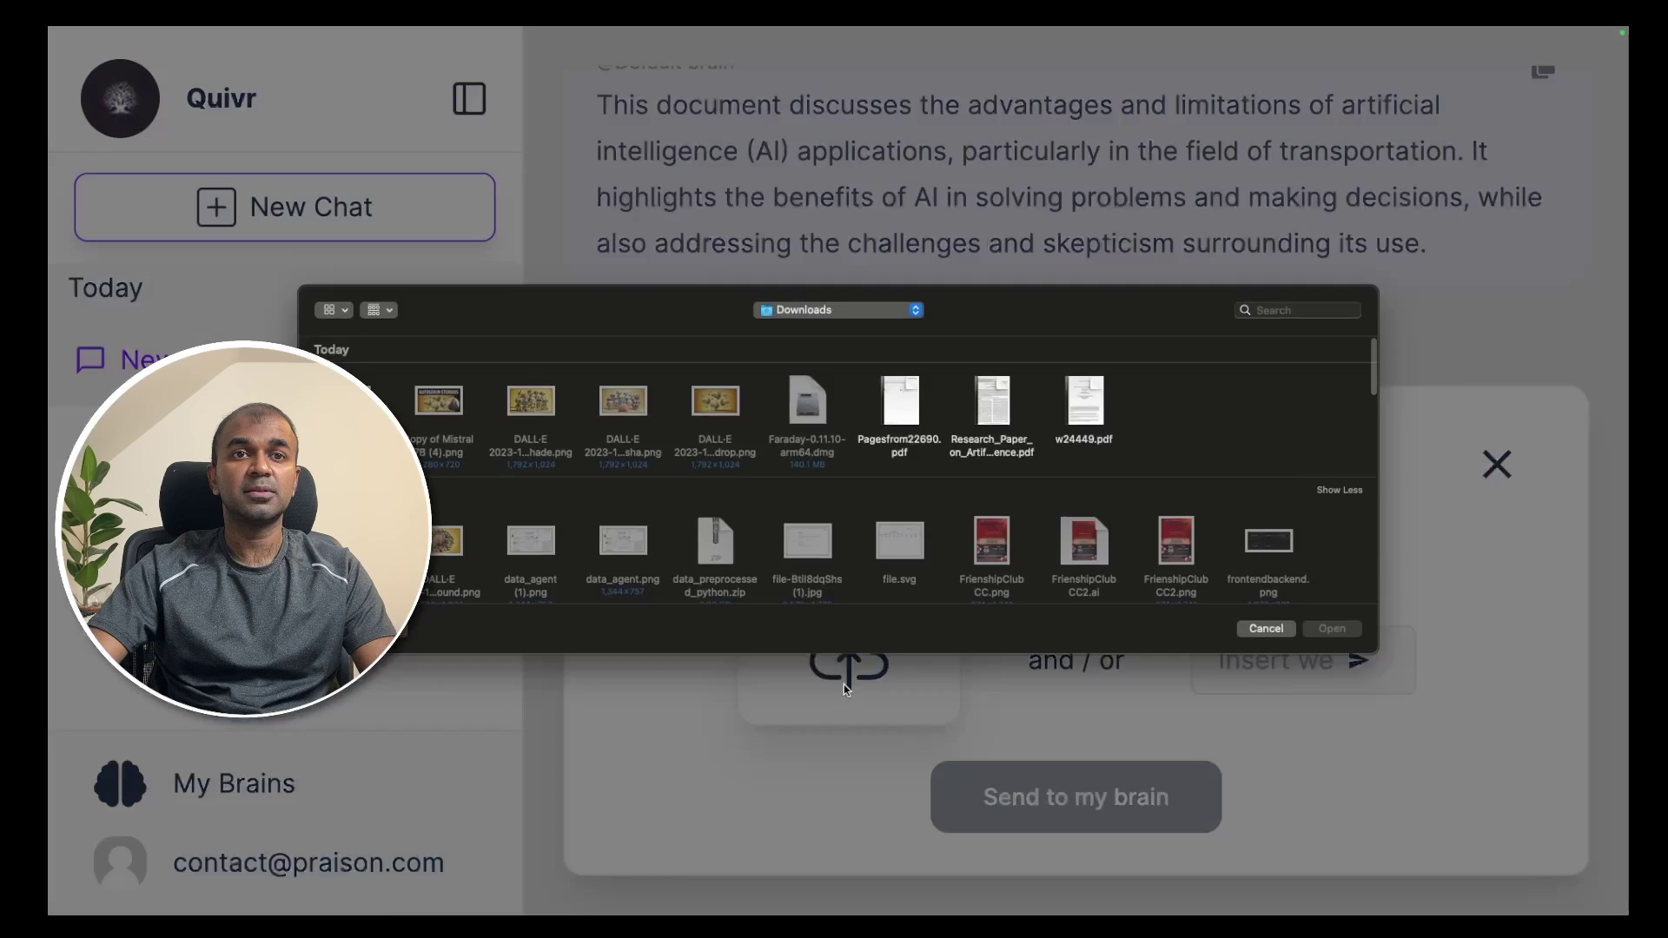
double_click(994, 399)
click(1061, 795)
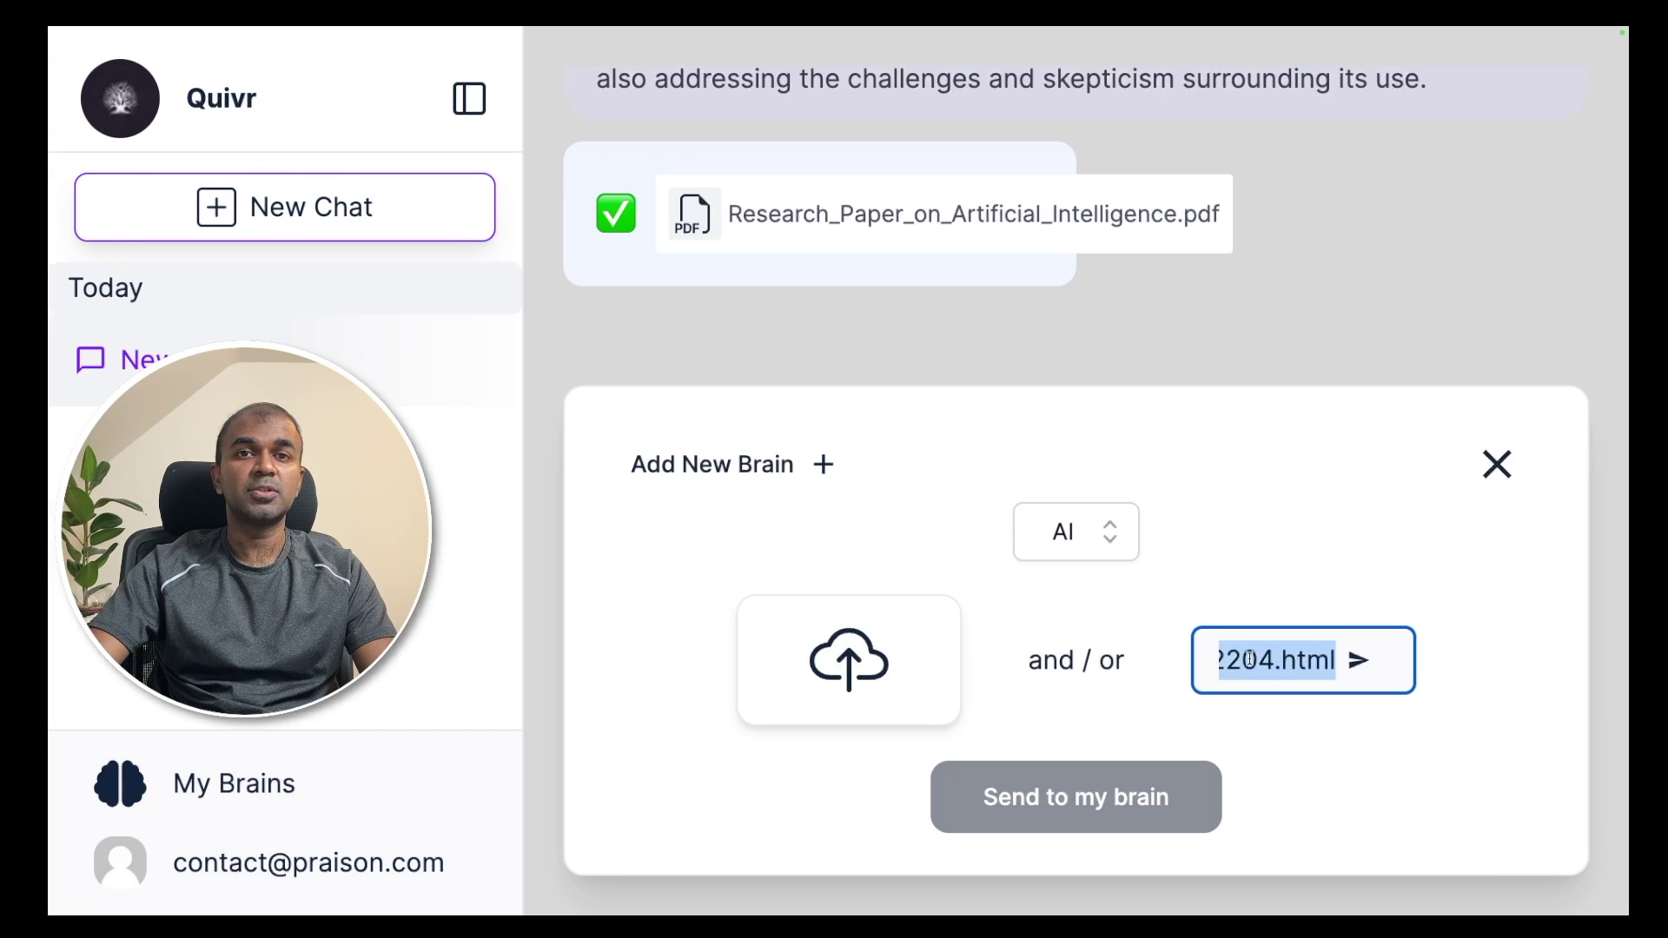
- Add the wgu.edu blog URL on AI benefits and send it to the AI brain
key(Right)
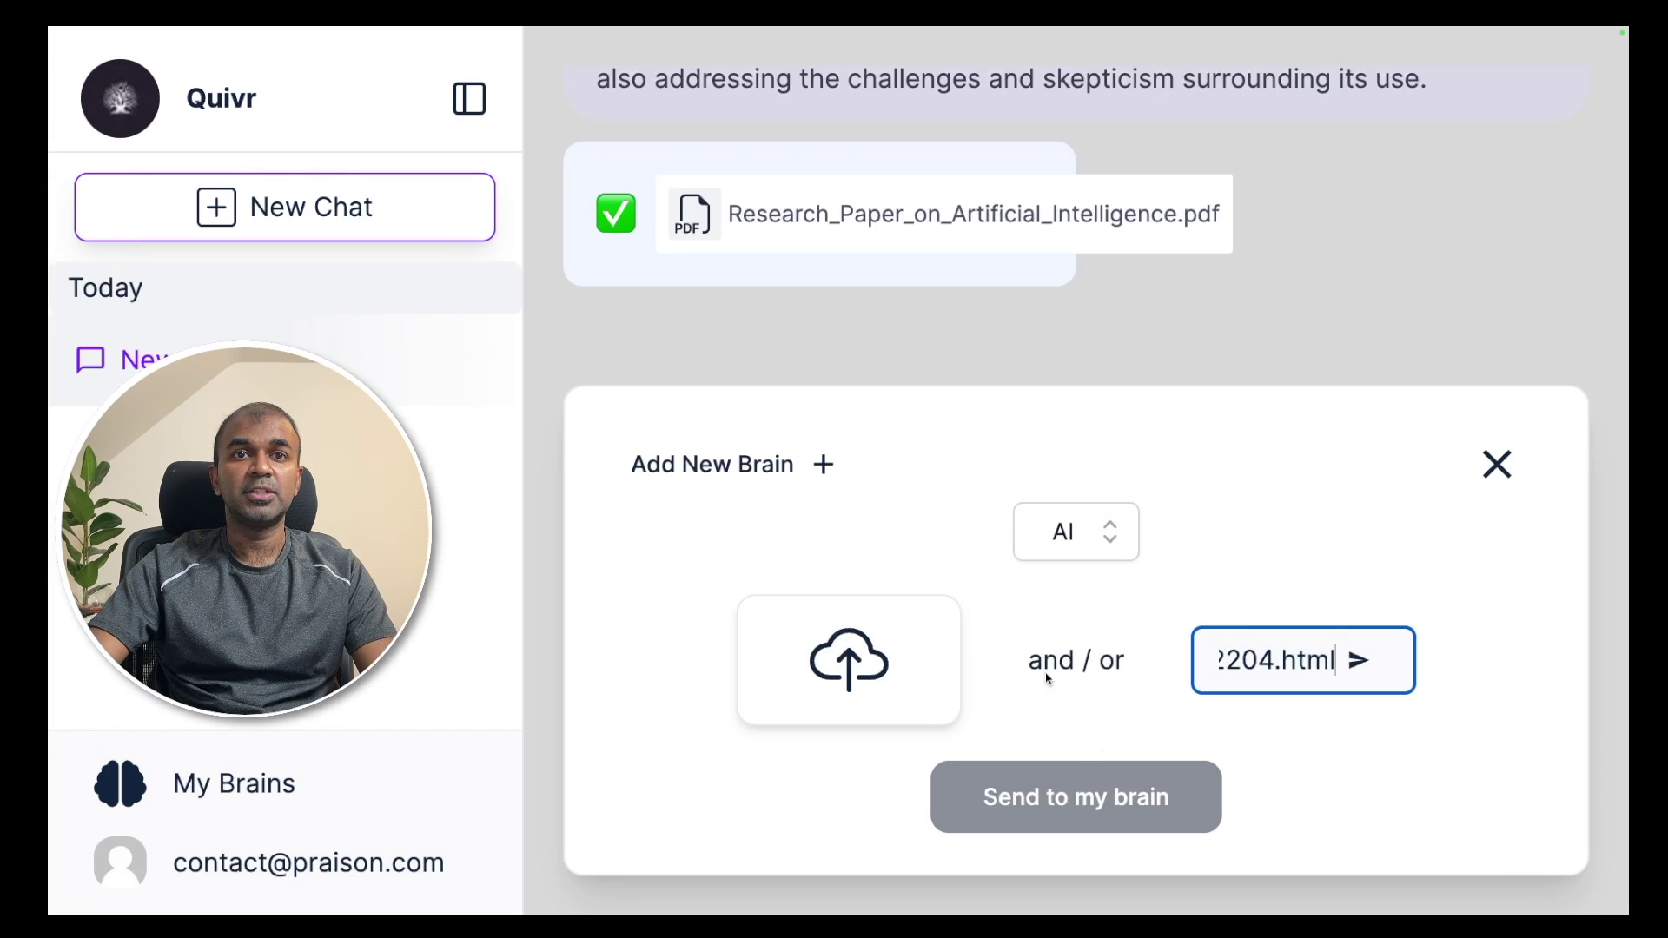
key(Return)
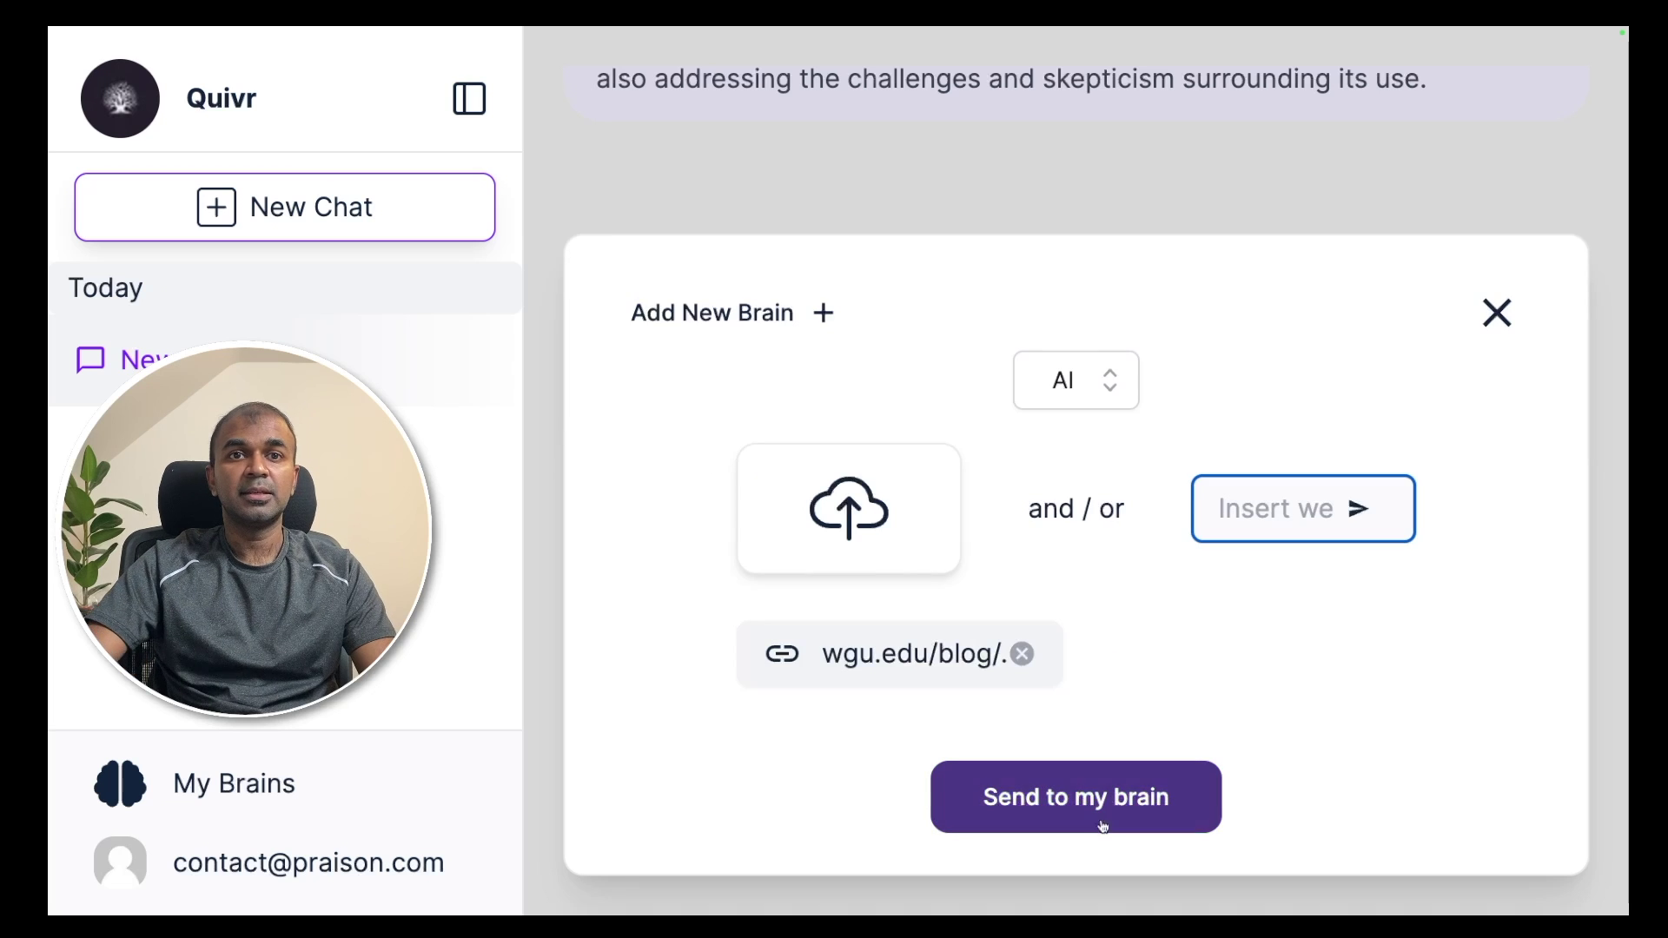
click(1076, 796)
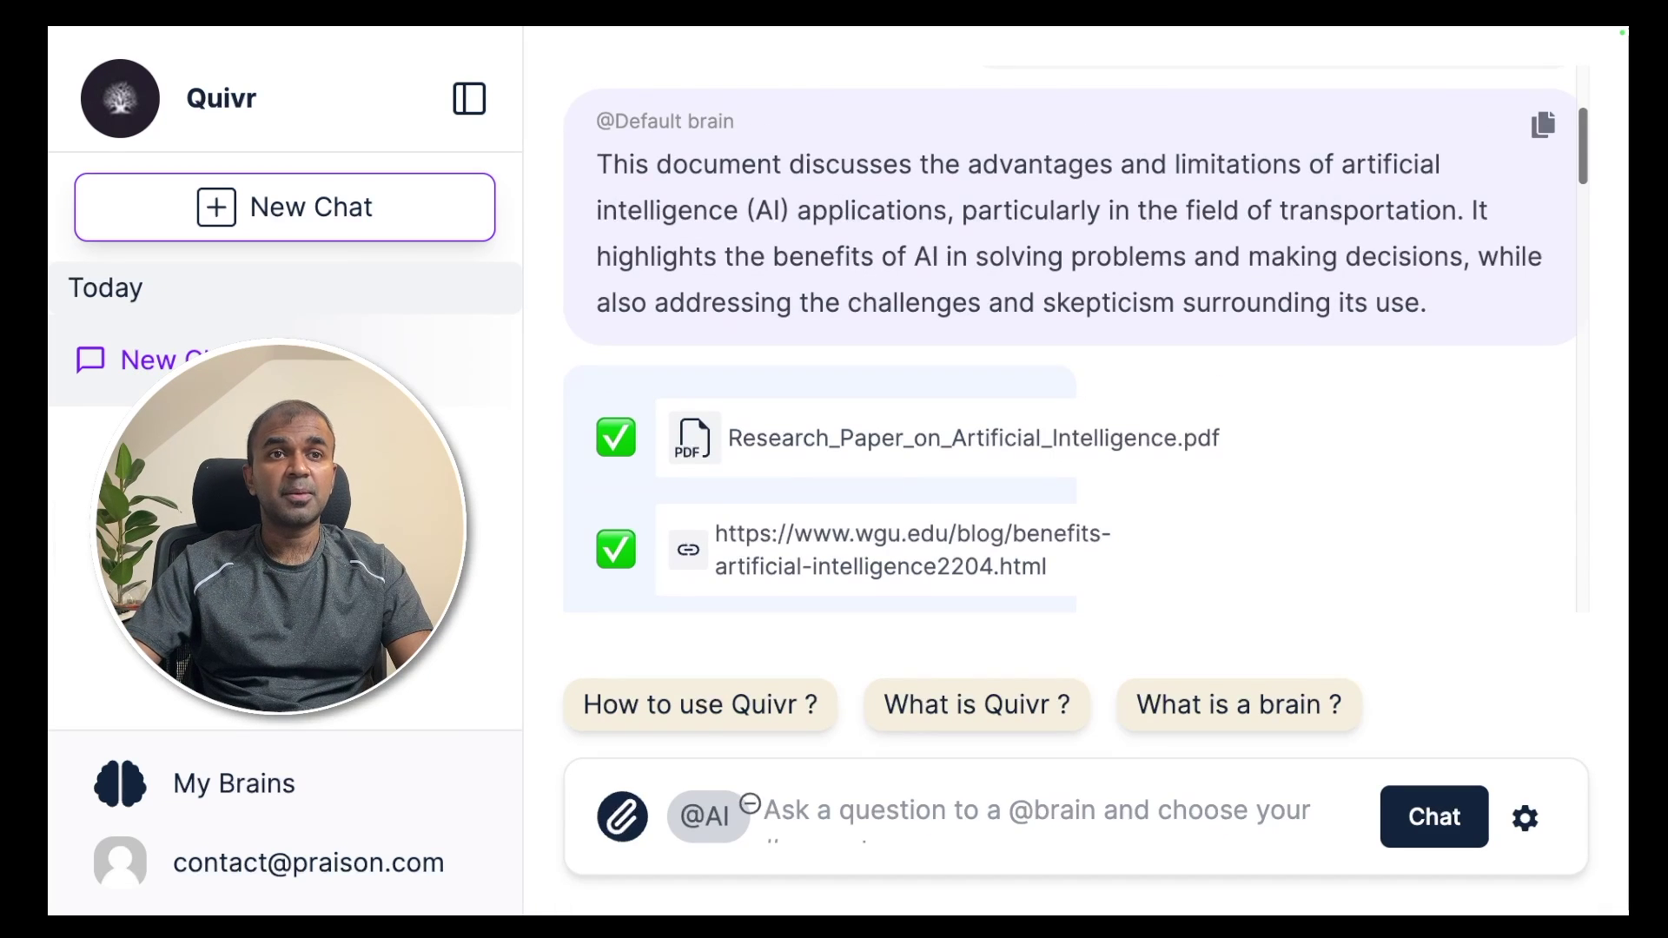